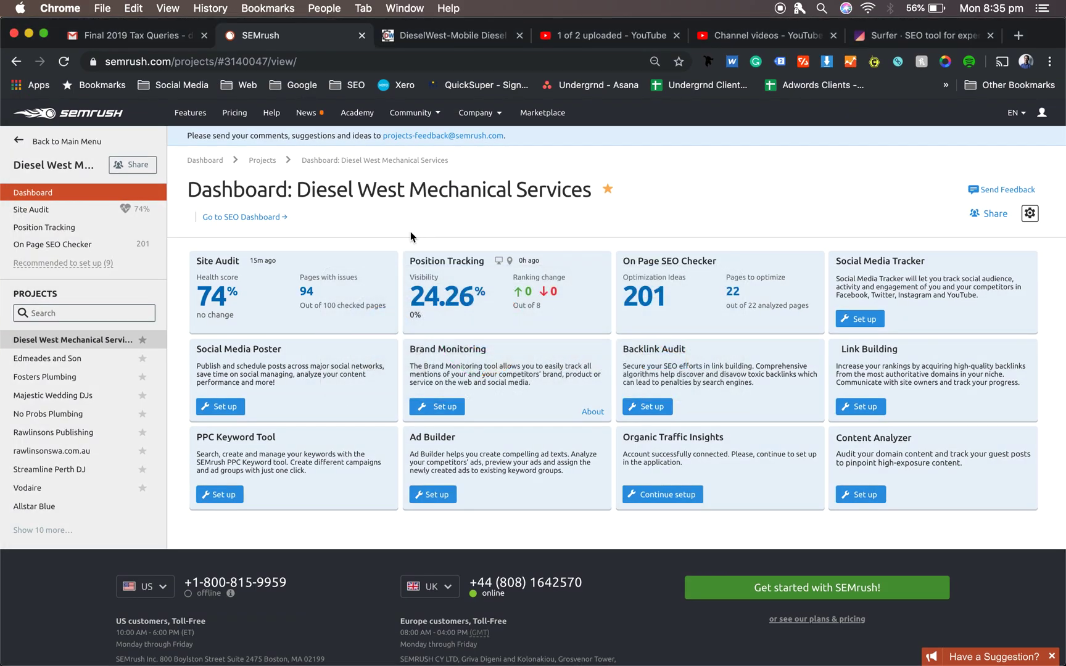
# Open Diesel West's Position Tracking and scroll the Landscape tab down to the Top Keywords table
pyautogui.click(495, 299)
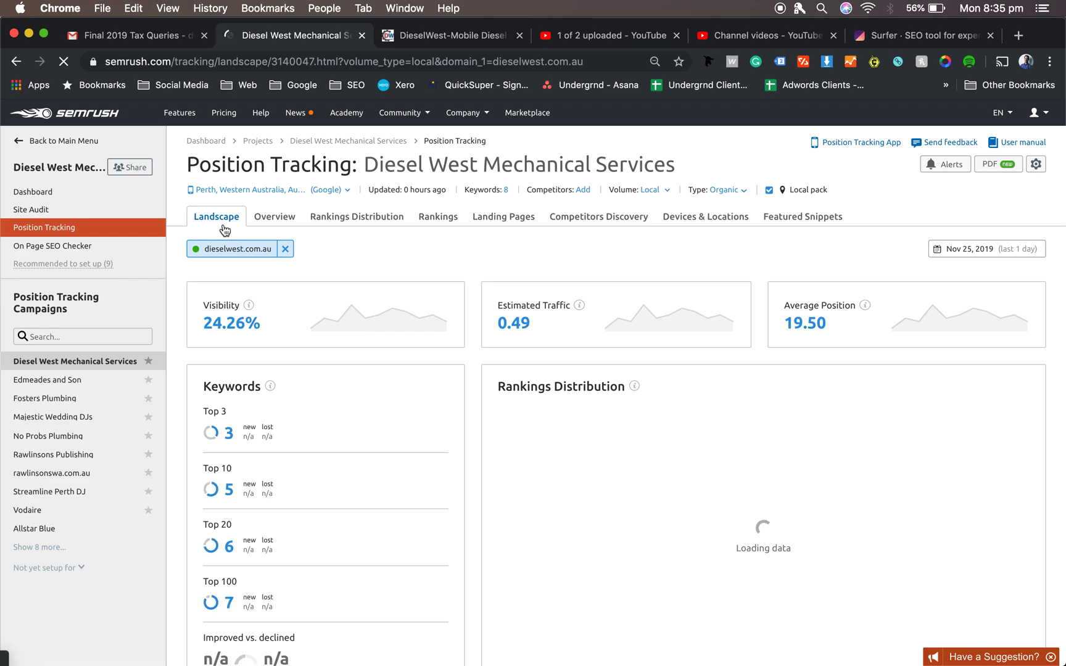
pyautogui.scroll(-1, 449, 303)
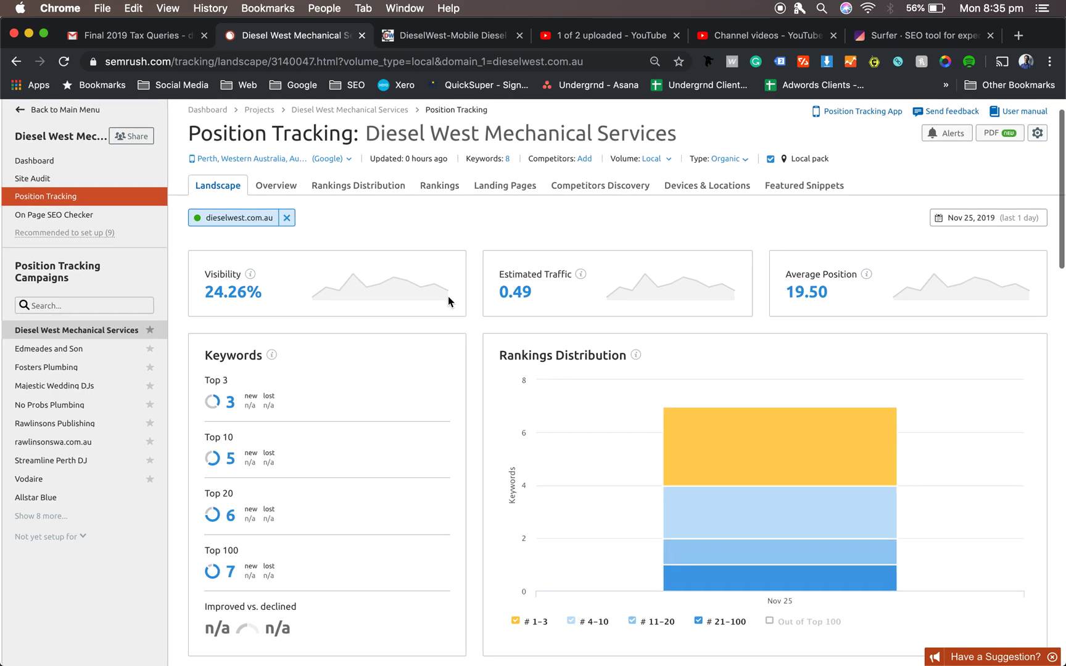
pyautogui.scroll(-2, 448, 302)
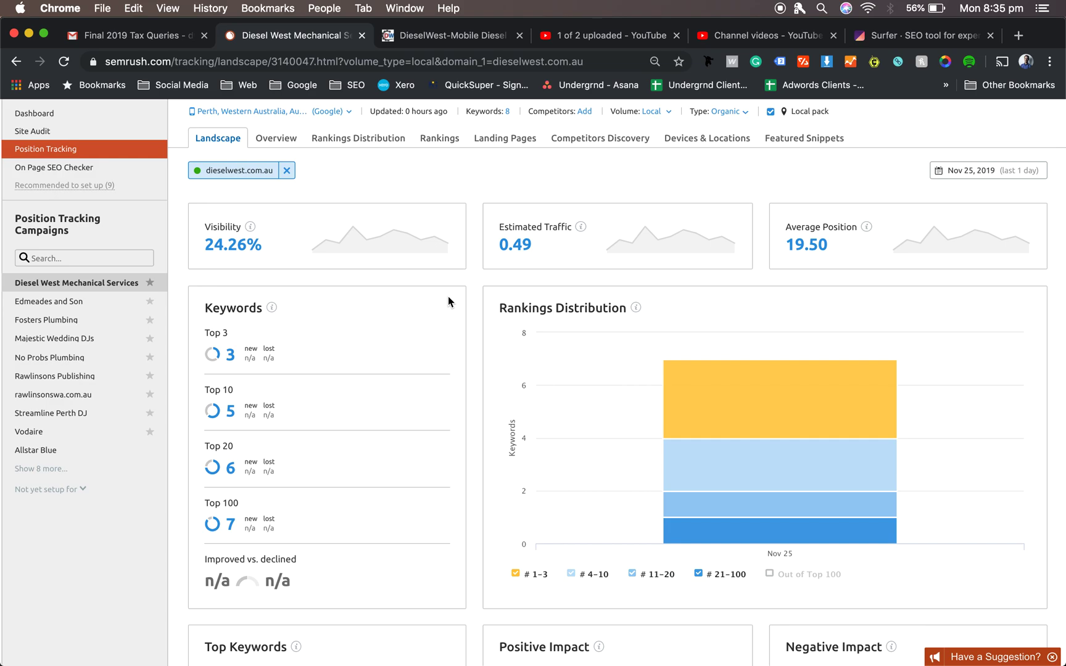
pyautogui.scroll(-5, 448, 298)
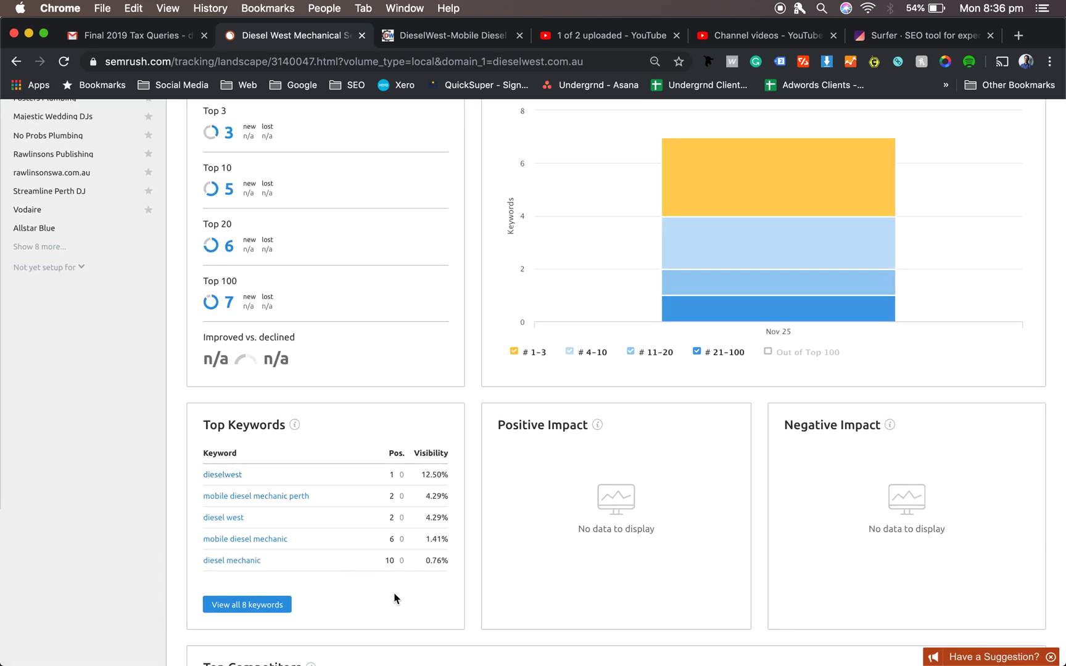
pyautogui.scroll(2, 396, 599)
pyautogui.scroll(-1, 395, 599)
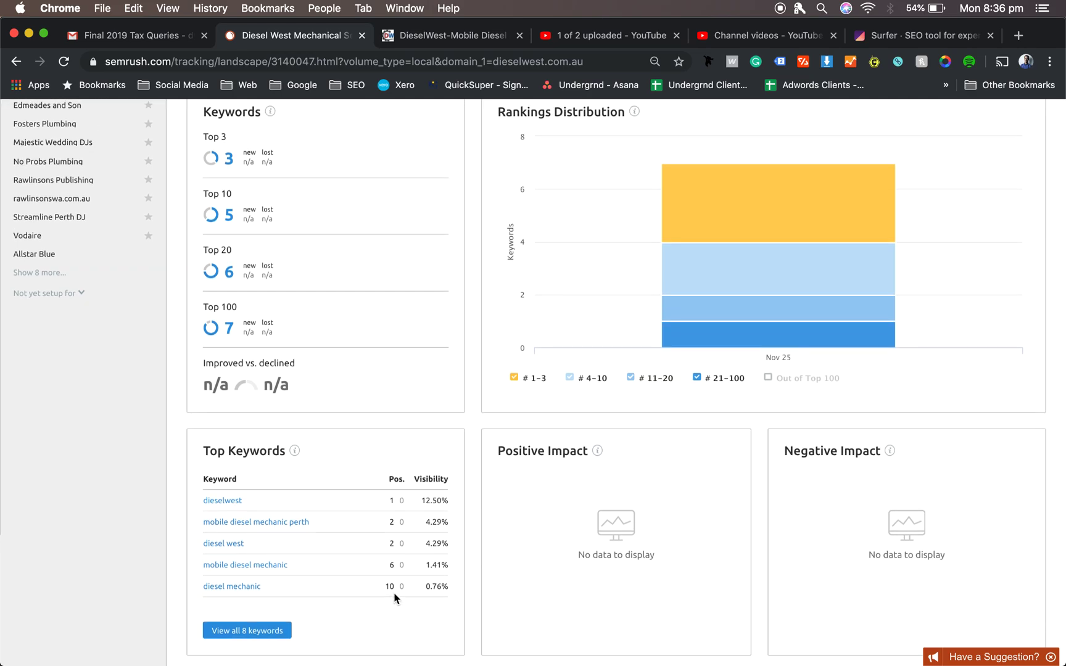
pyautogui.scroll(-2, 396, 598)
pyautogui.scroll(1, 395, 599)
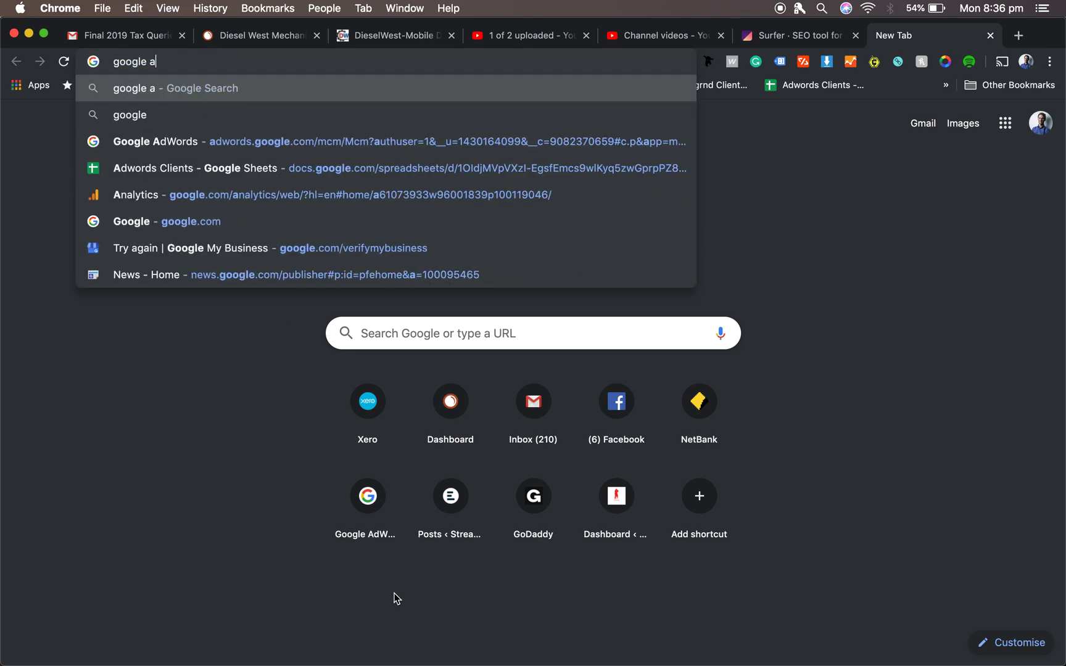
# Open Google Analytics from the address-bar suggestions in a new tab
pyautogui.press('Down')
pyautogui.press('Down')
pyautogui.press('Down')
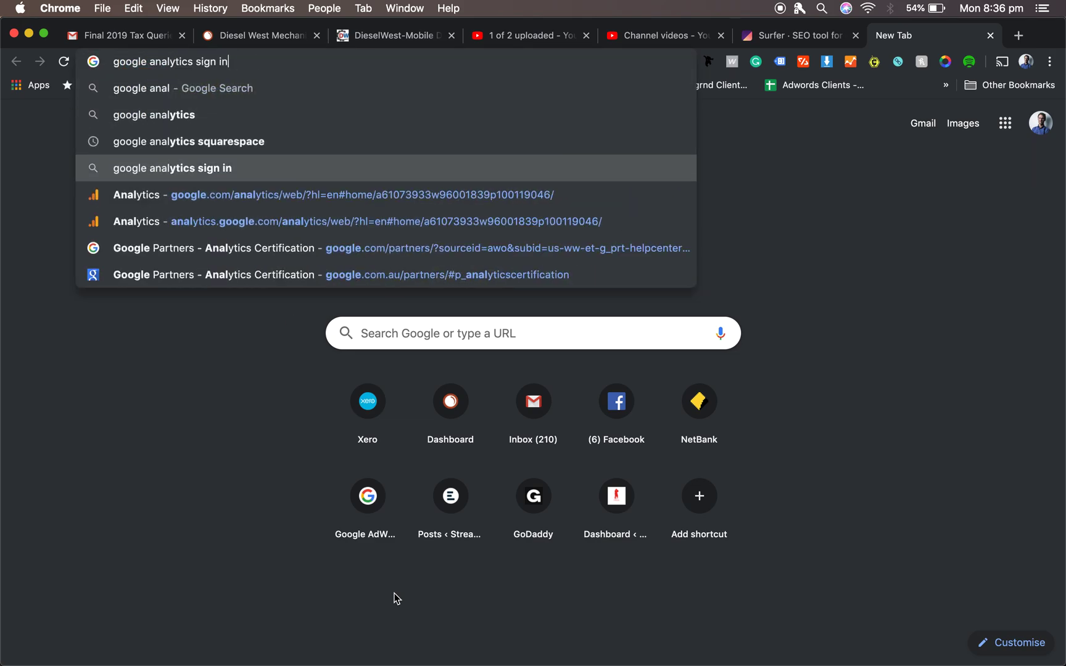
pyautogui.press('Down')
pyautogui.press('Return')
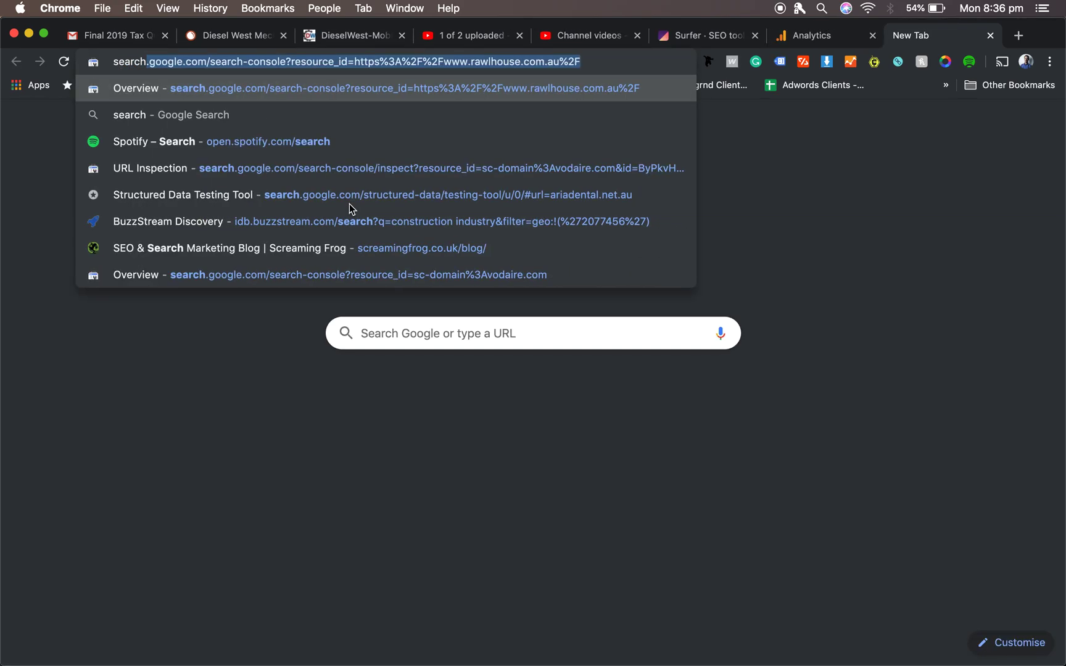
# Load Google Search Console and switch it to the dieselwest.com.au property
pyautogui.press('Return')
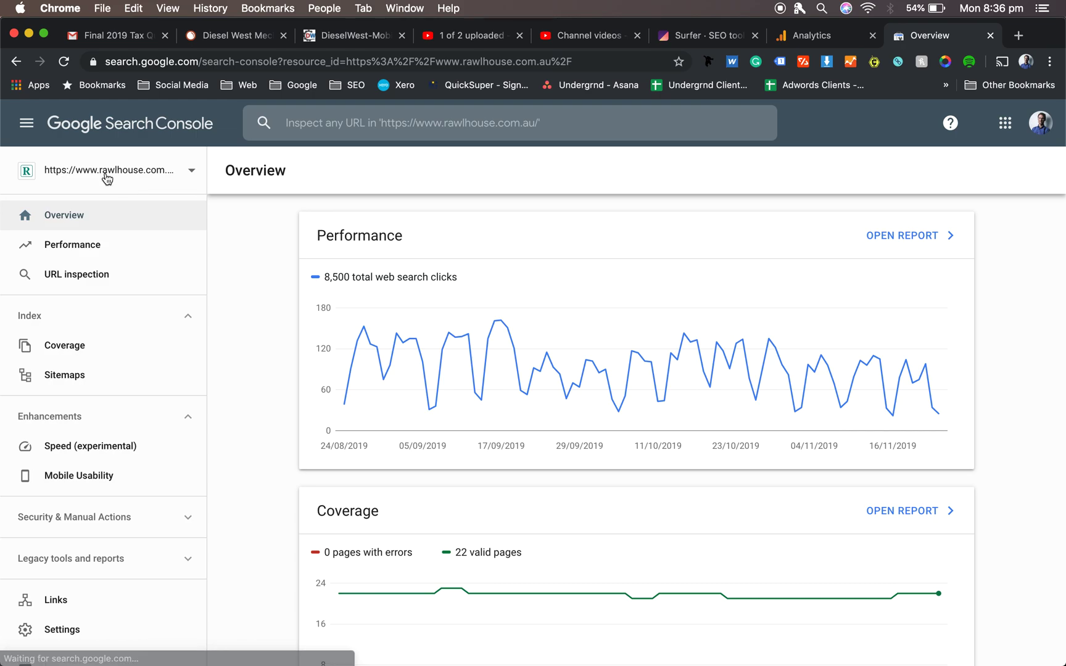
pyautogui.click(107, 178)
pyautogui.write('dies')
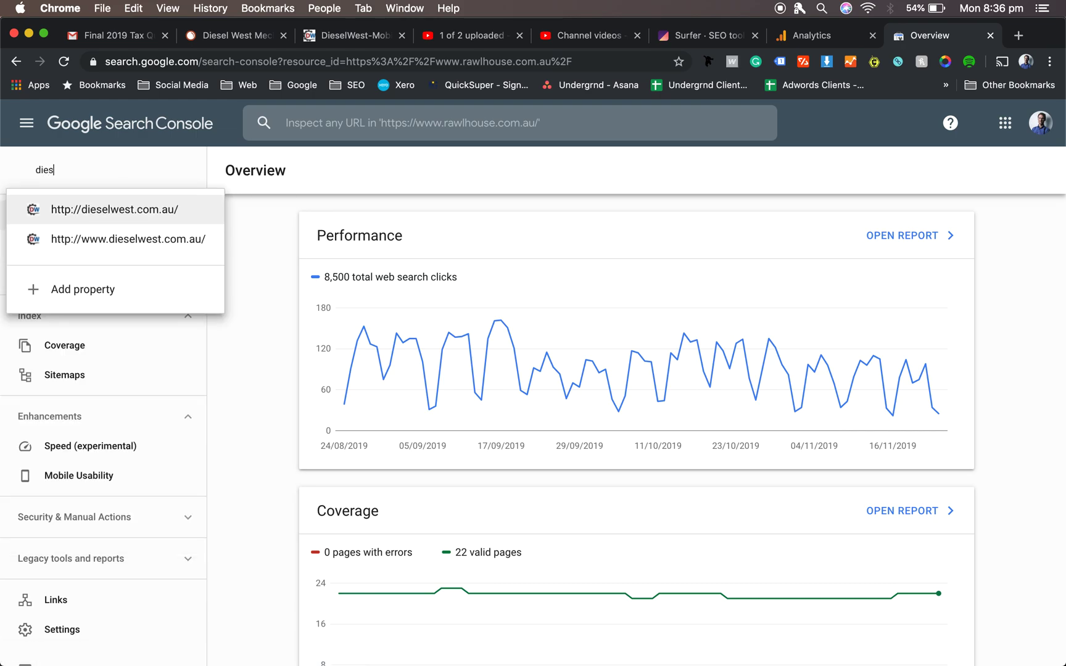
pyautogui.press('Return')
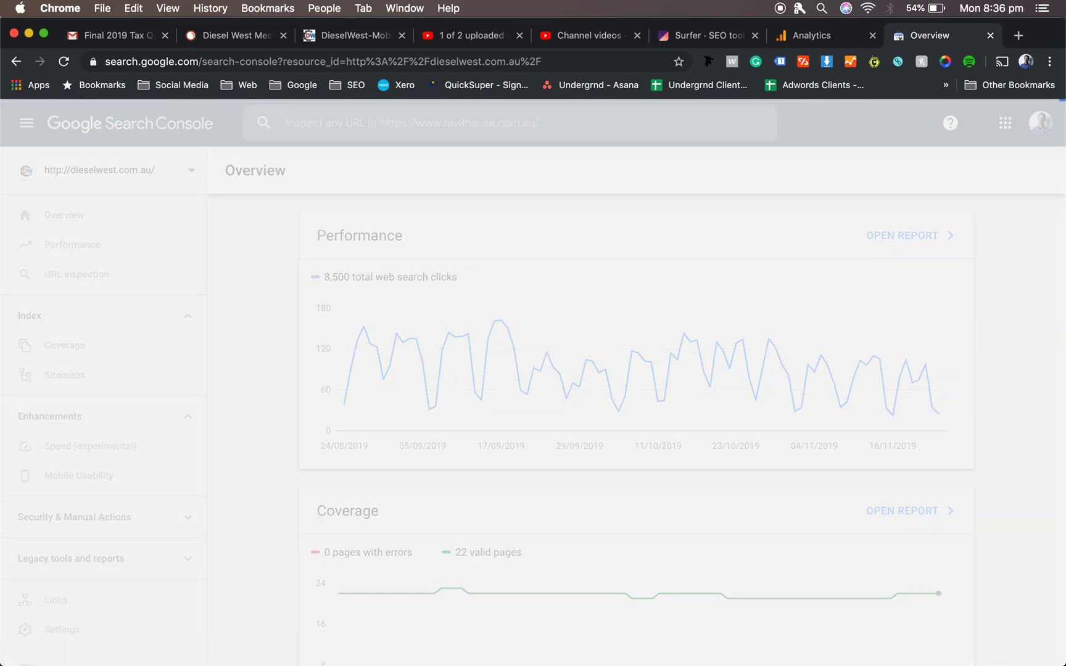
pyautogui.click(809, 35)
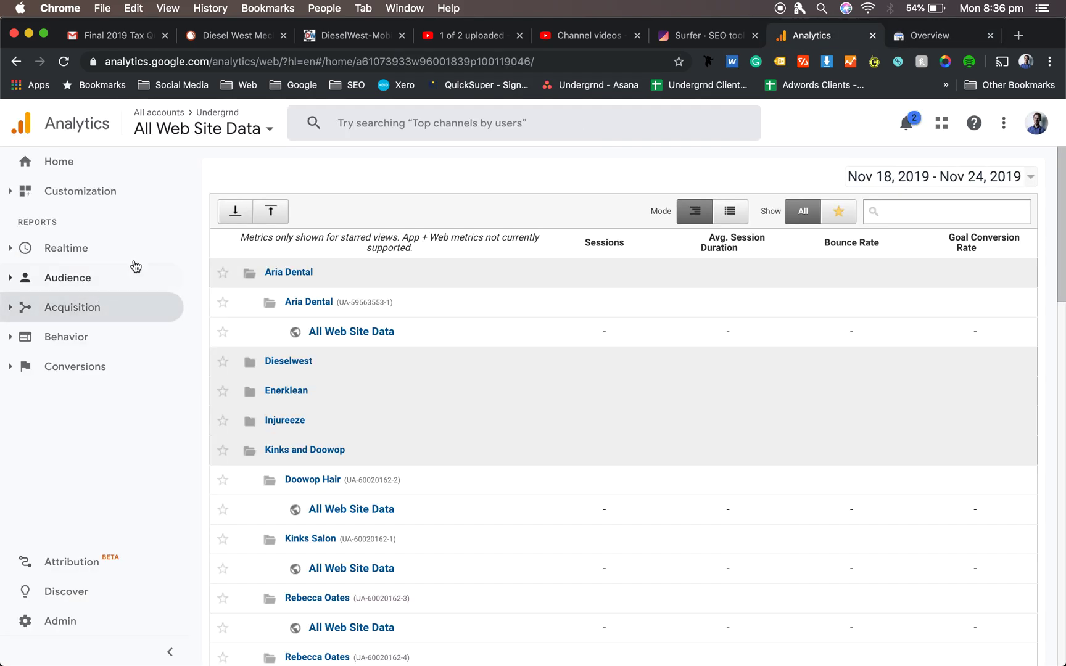
# Open the Acquisition Overview report in Google Analytics
pyautogui.click(84, 307)
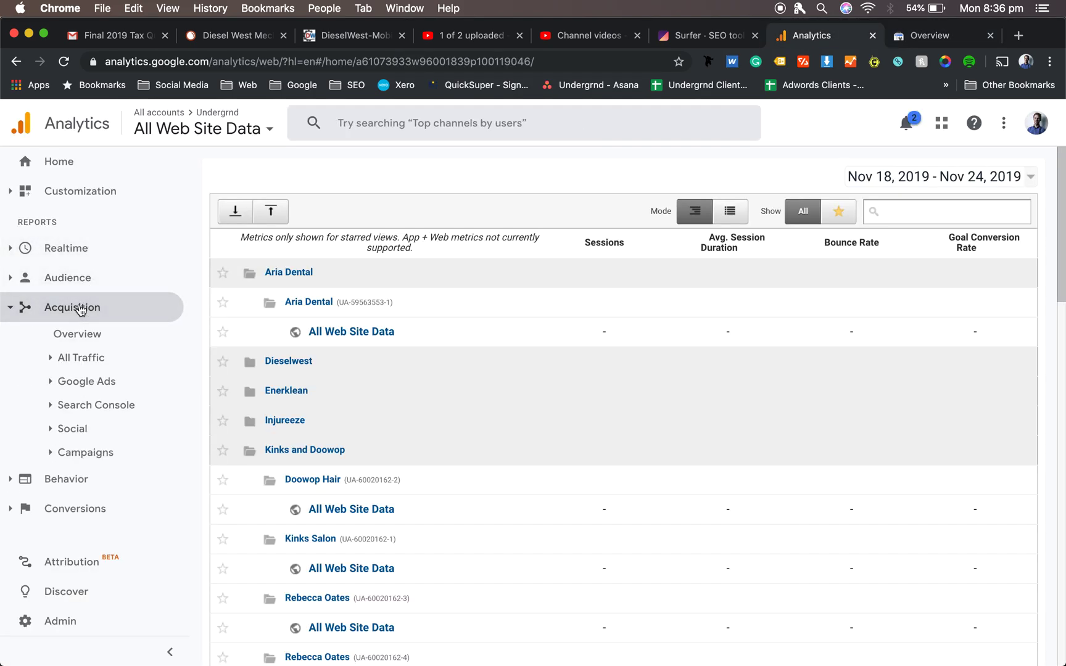
pyautogui.click(78, 407)
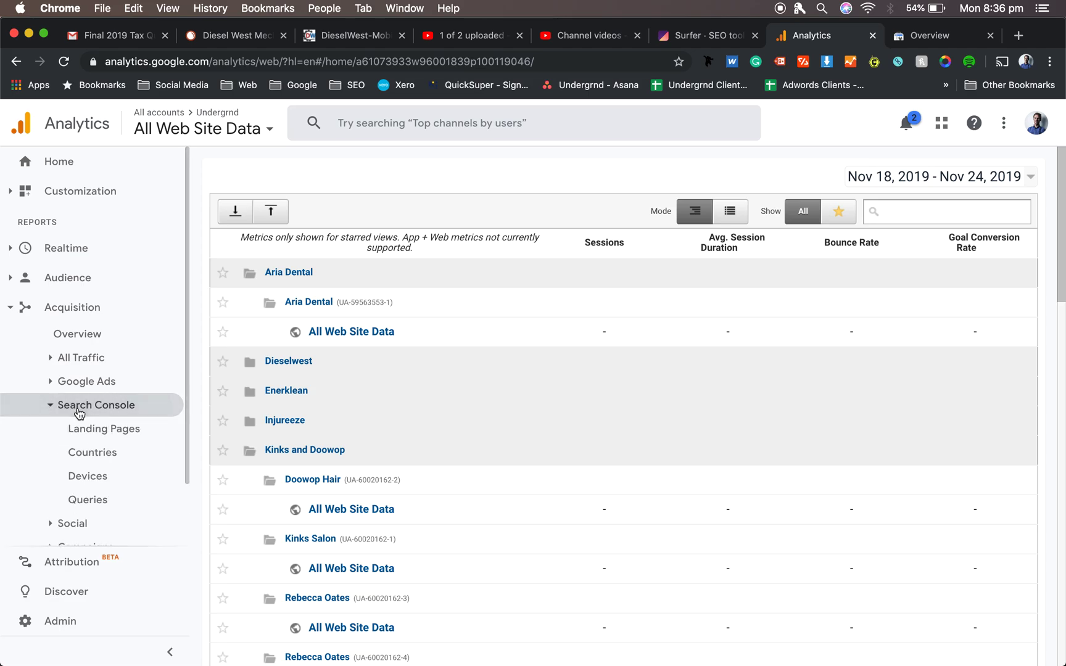
pyautogui.click(77, 353)
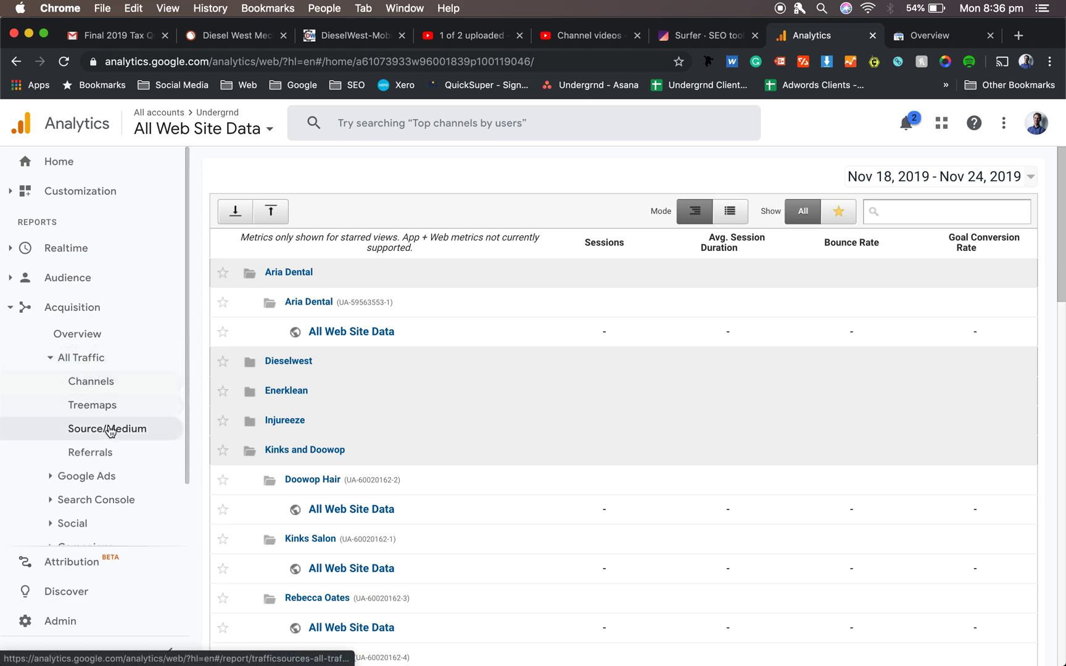
pyautogui.click(81, 339)
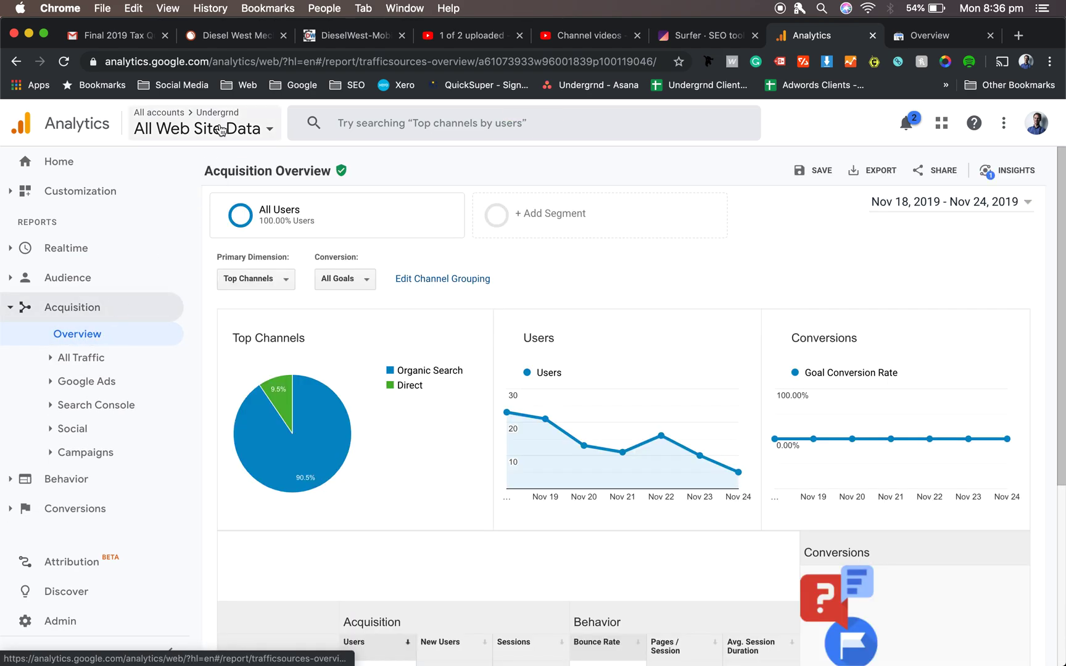
# Switch the view to Diesel West Mechanical Services by searching 'diesel' in the property picker
pyautogui.click(221, 130)
pyautogui.click(353, 131)
pyautogui.write('d')
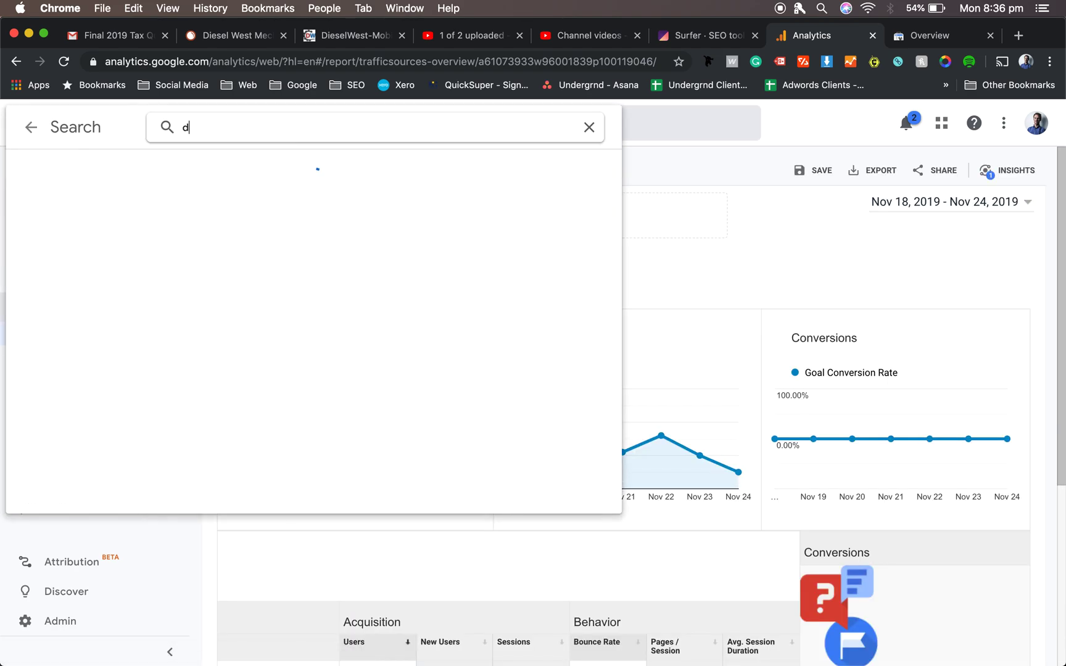
pyautogui.write('iesel')
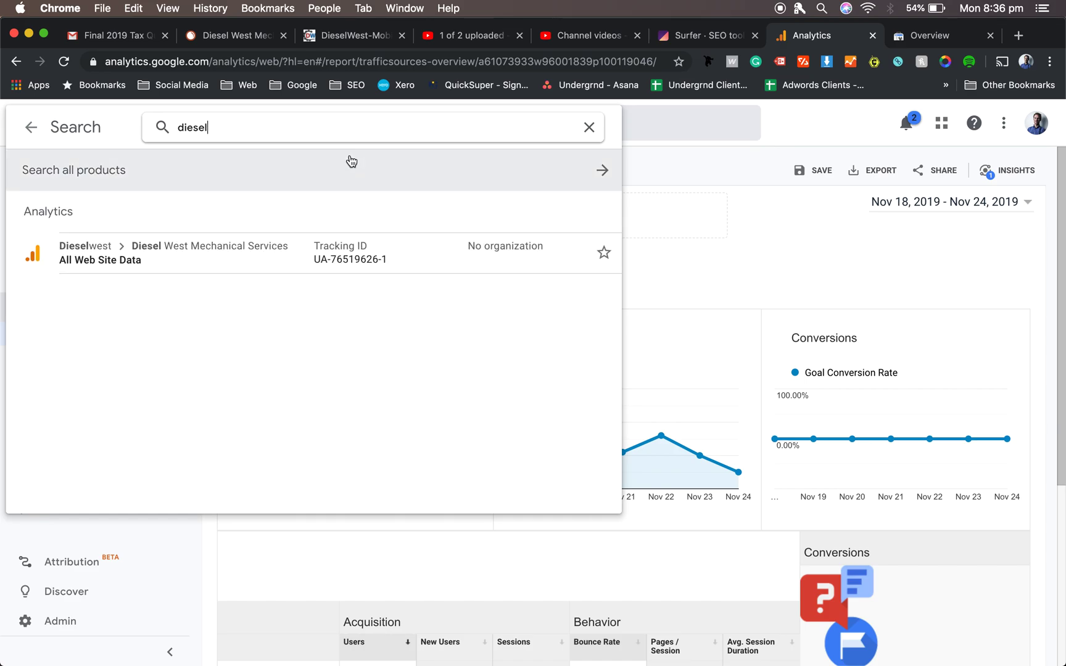
pyautogui.click(263, 247)
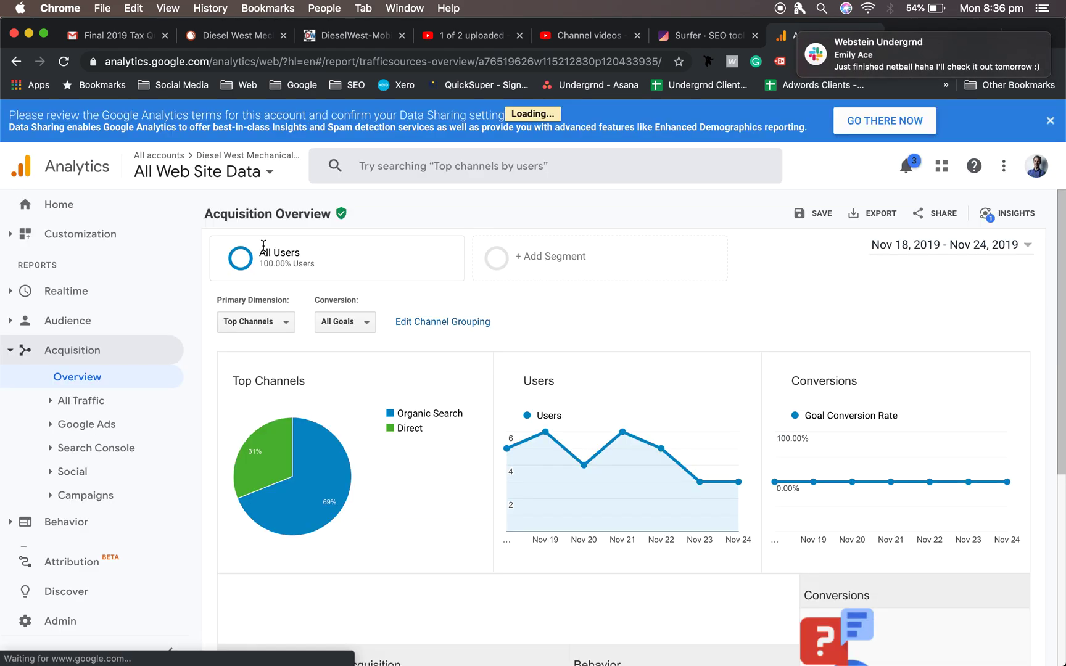
# Drill into the Organic Search channel to see its keywords, all shown as (not provided)
pyautogui.moveTo(861, 70)
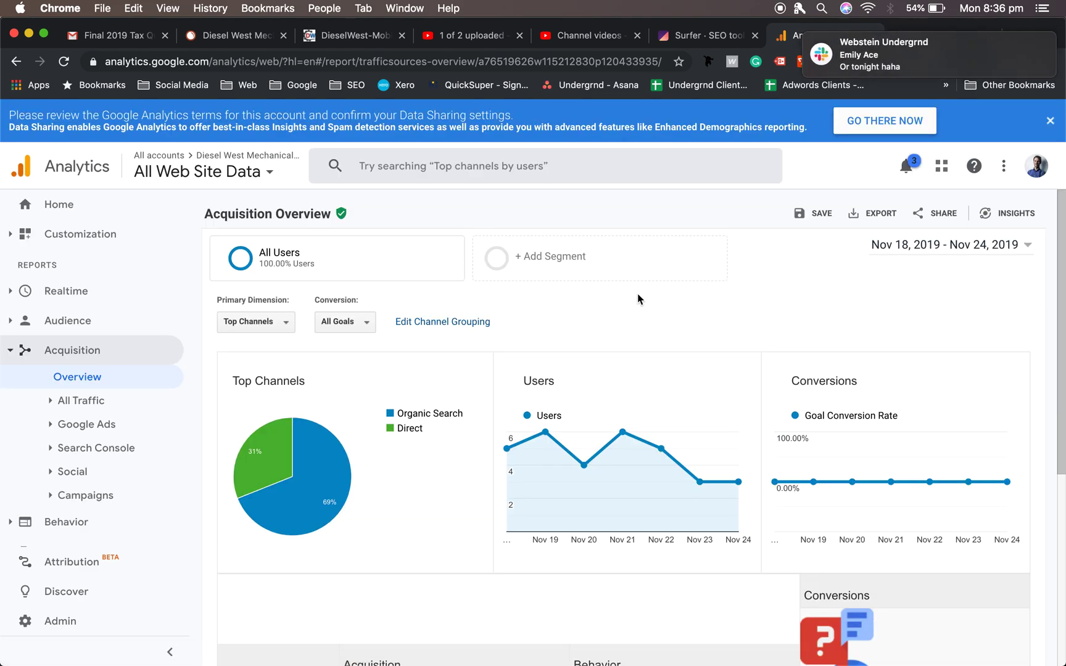
pyautogui.scroll(-2, 826, 252)
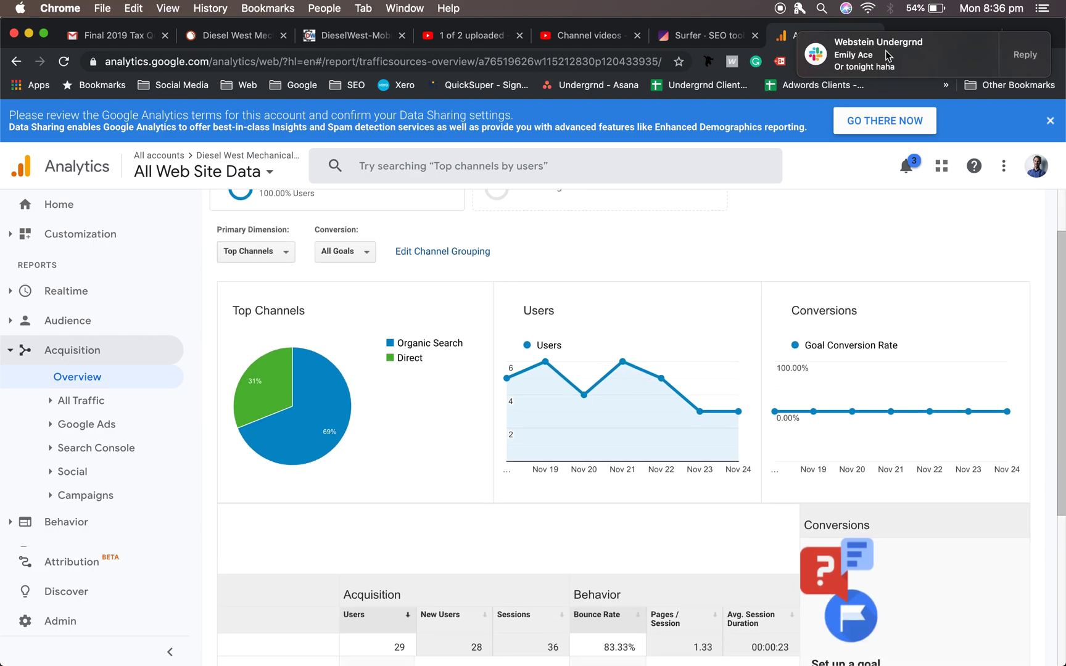
pyautogui.scroll(-3, 613, 301)
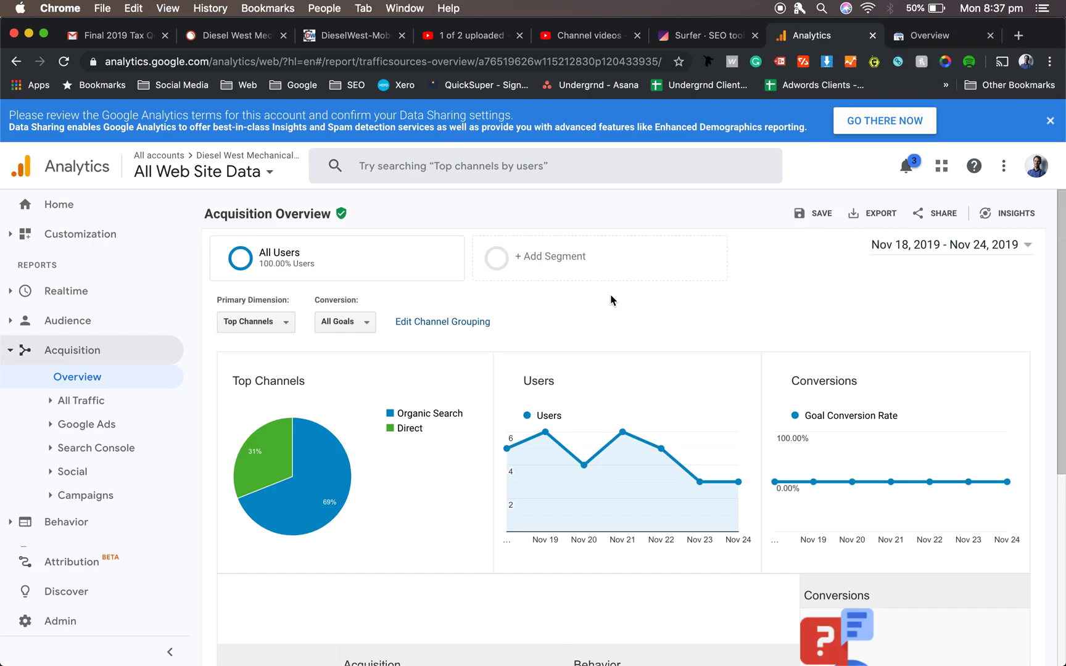
pyautogui.scroll(-5, 611, 301)
pyautogui.scroll(5, 611, 301)
pyautogui.scroll(-4, 610, 301)
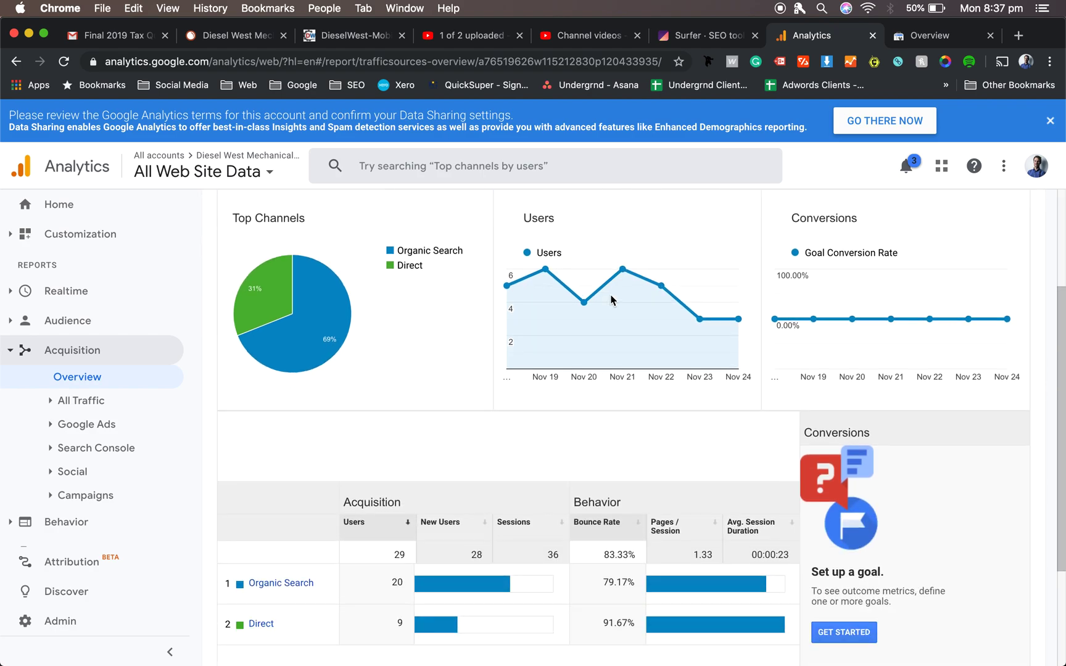
pyautogui.scroll(3, 611, 300)
pyautogui.scroll(-3, 563, 339)
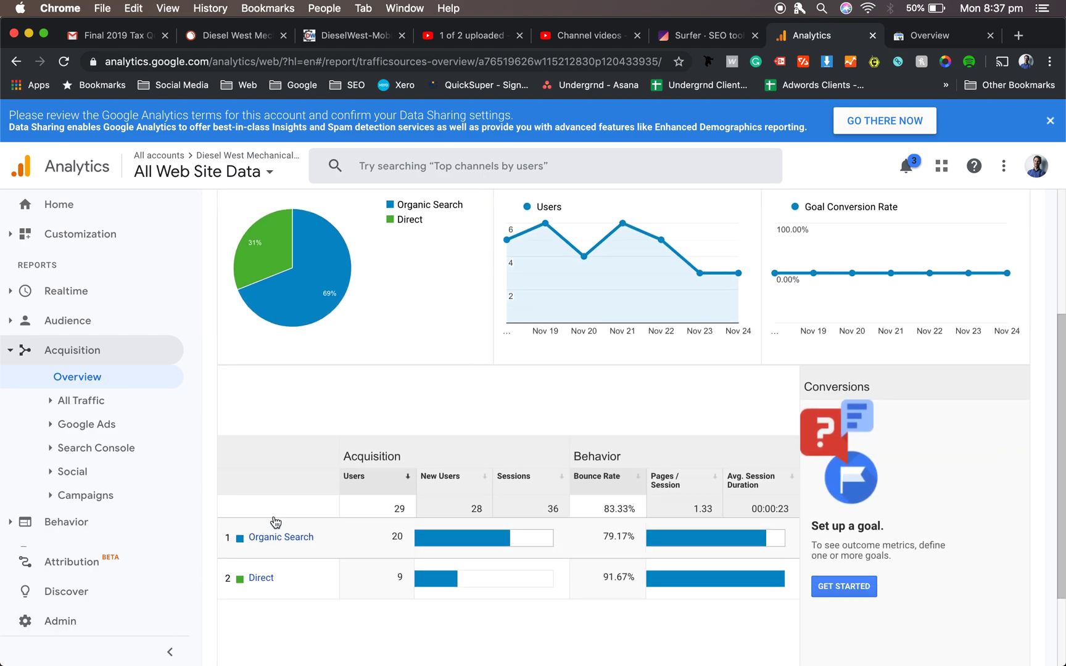
pyautogui.click(278, 538)
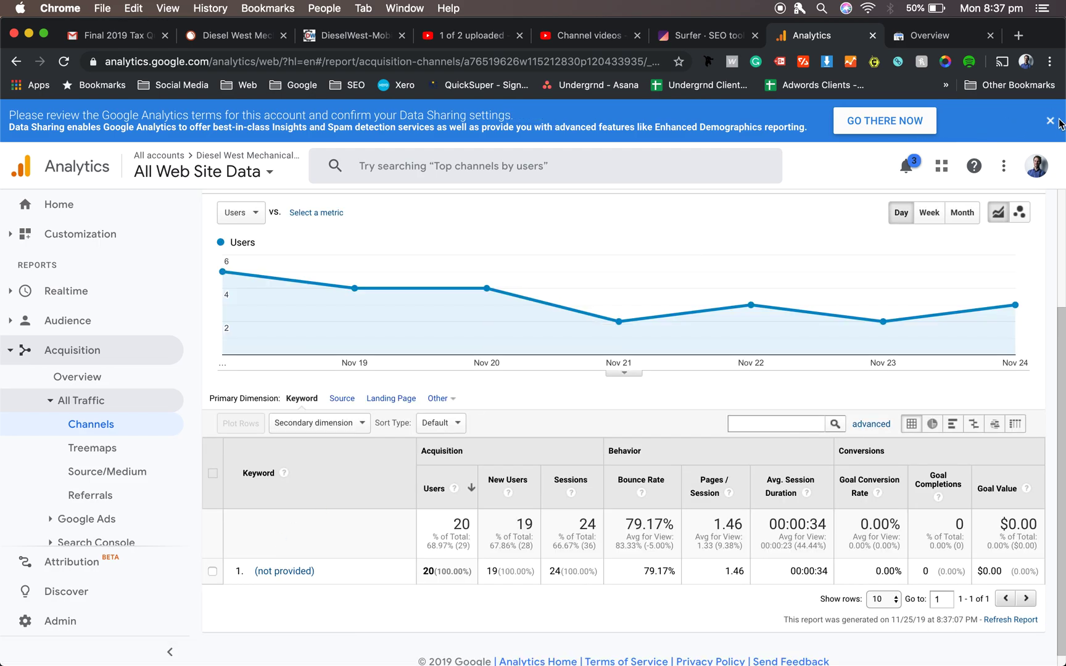
# Dismiss the blue Data Sharing notice at the top of the report
pyautogui.click(1051, 121)
pyautogui.scroll(1, 490, 308)
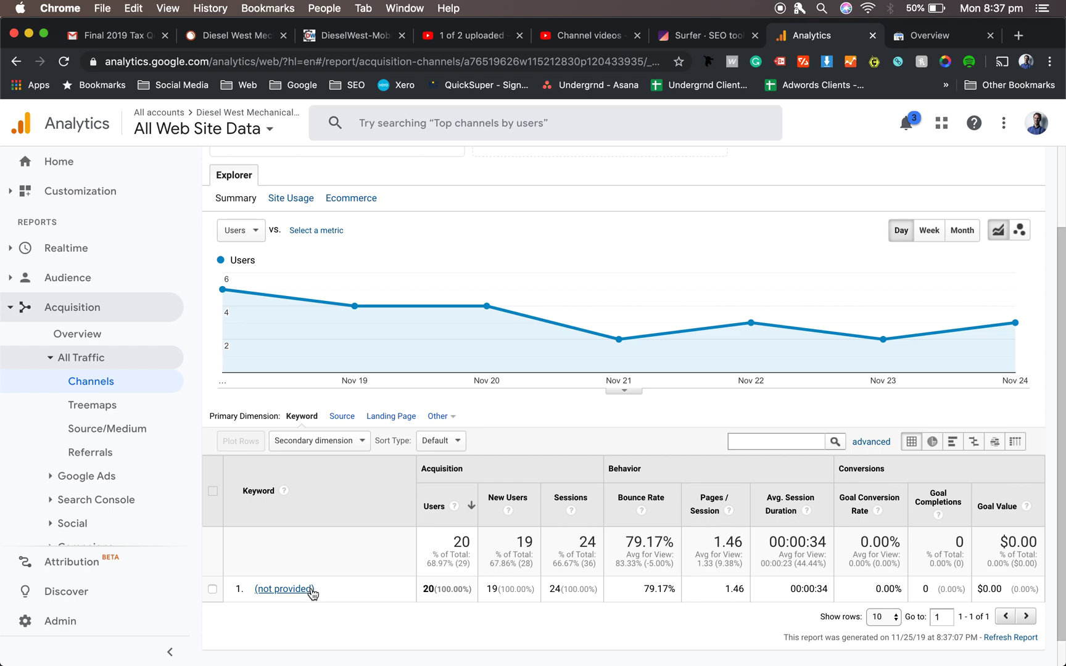
pyautogui.click(930, 37)
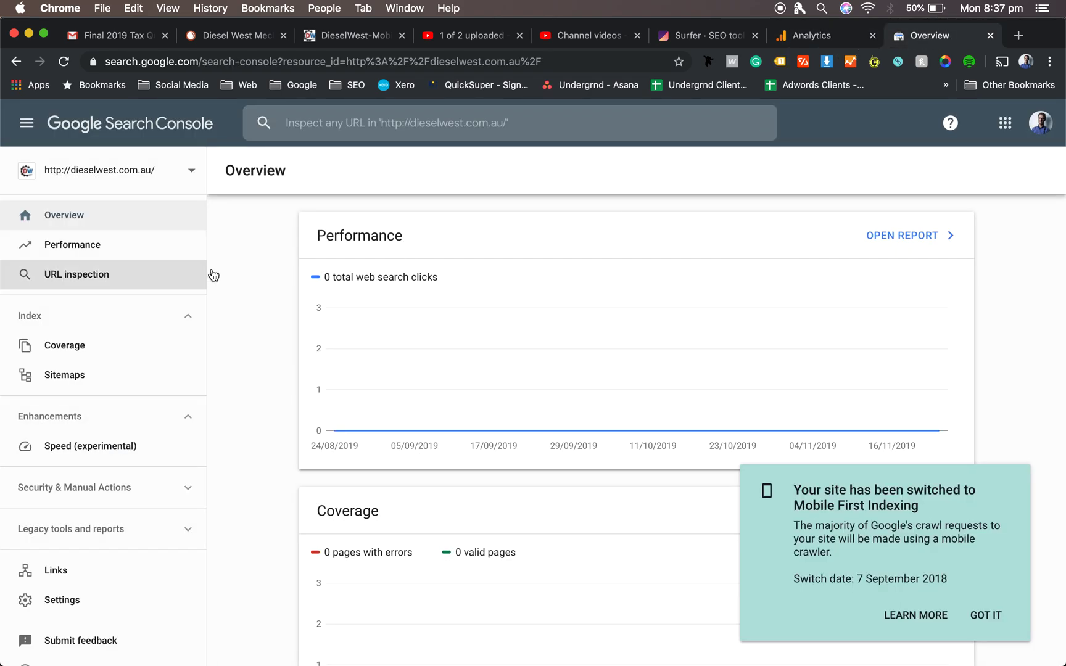
pyautogui.click(104, 176)
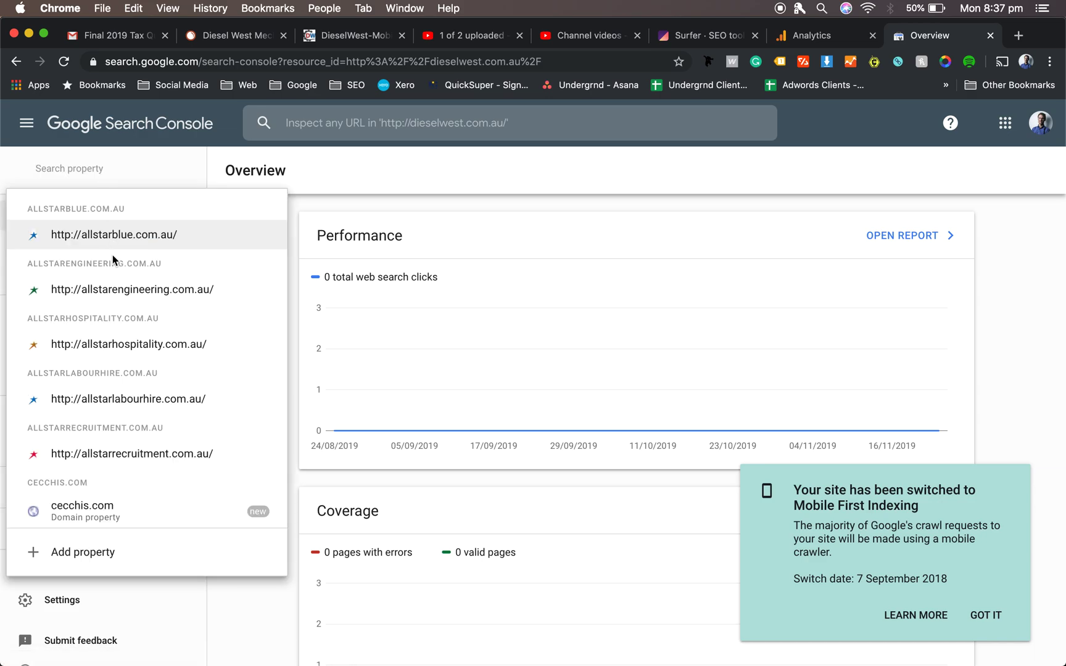
pyautogui.write('dies')
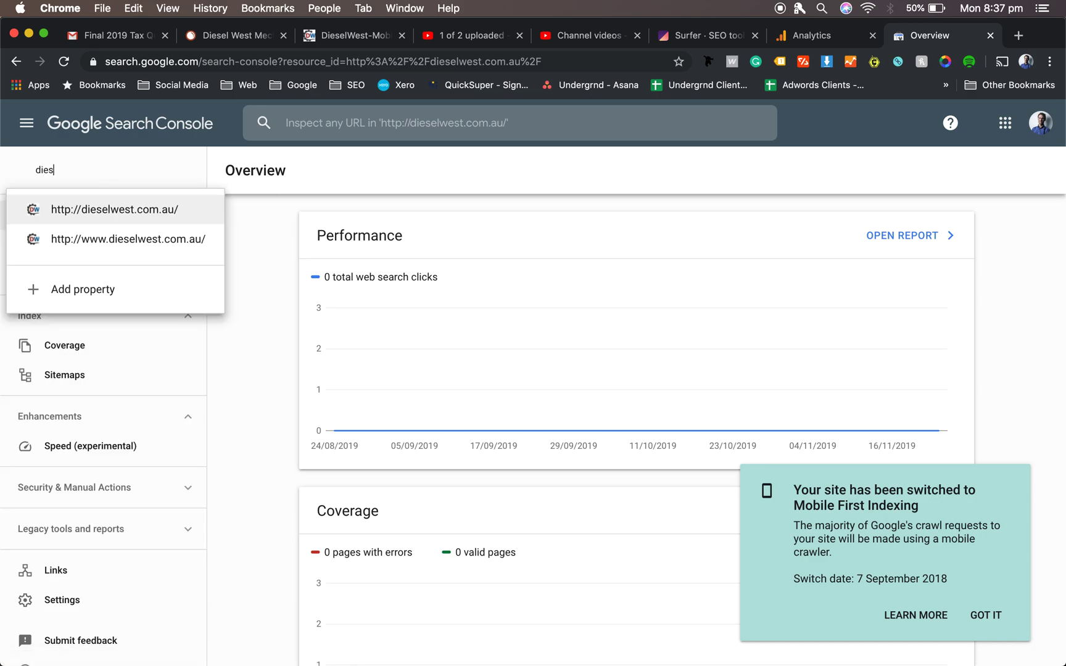
pyautogui.click(127, 239)
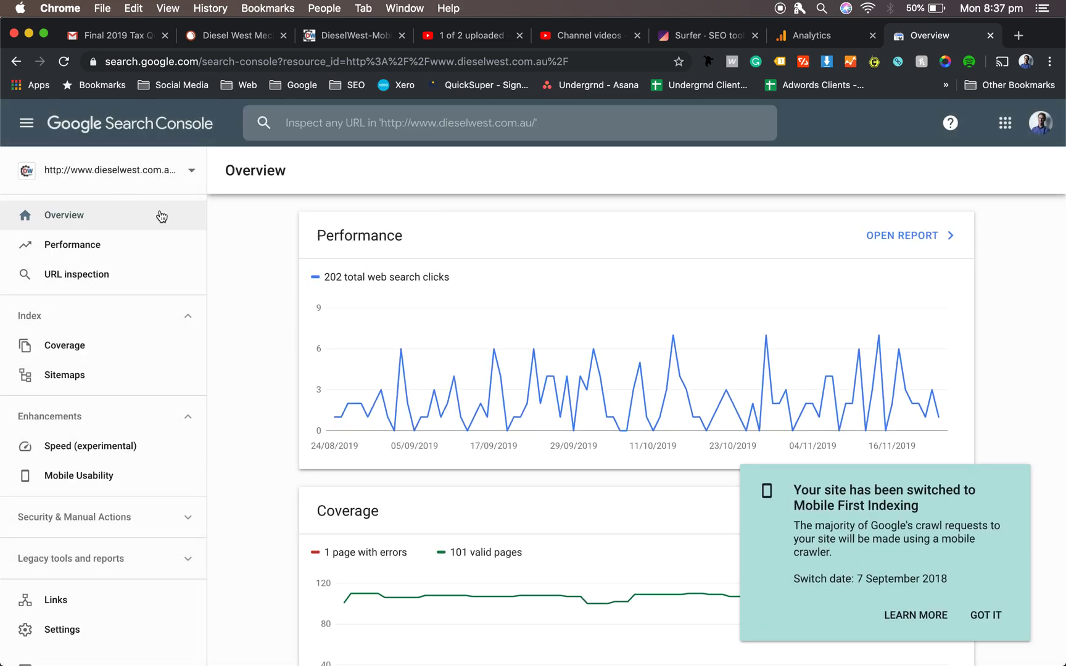
pyautogui.moveTo(401, 352)
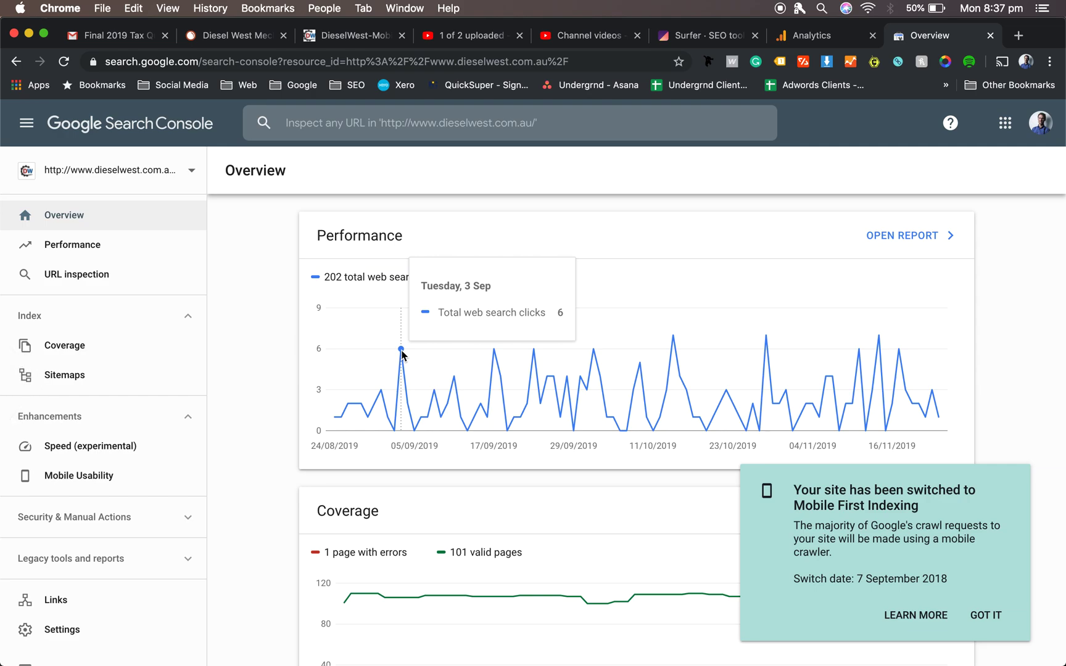
pyautogui.scroll(-2, 586, 346)
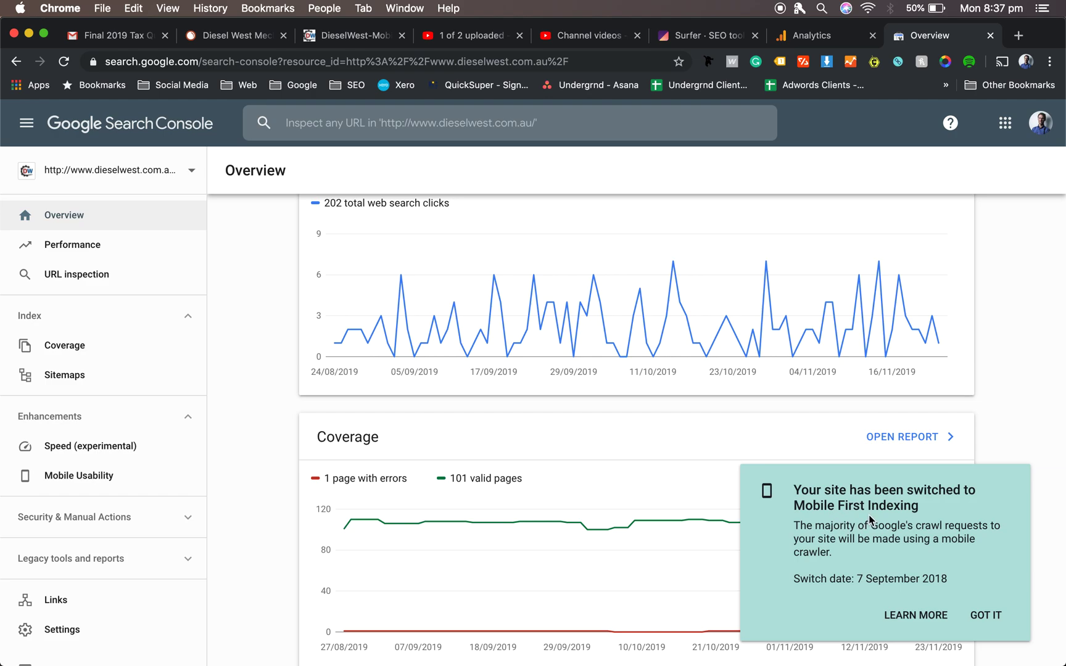
# Dismiss the Mobile First Indexing notice and review the Coverage and Mobile Usability charts
pyautogui.click(995, 618)
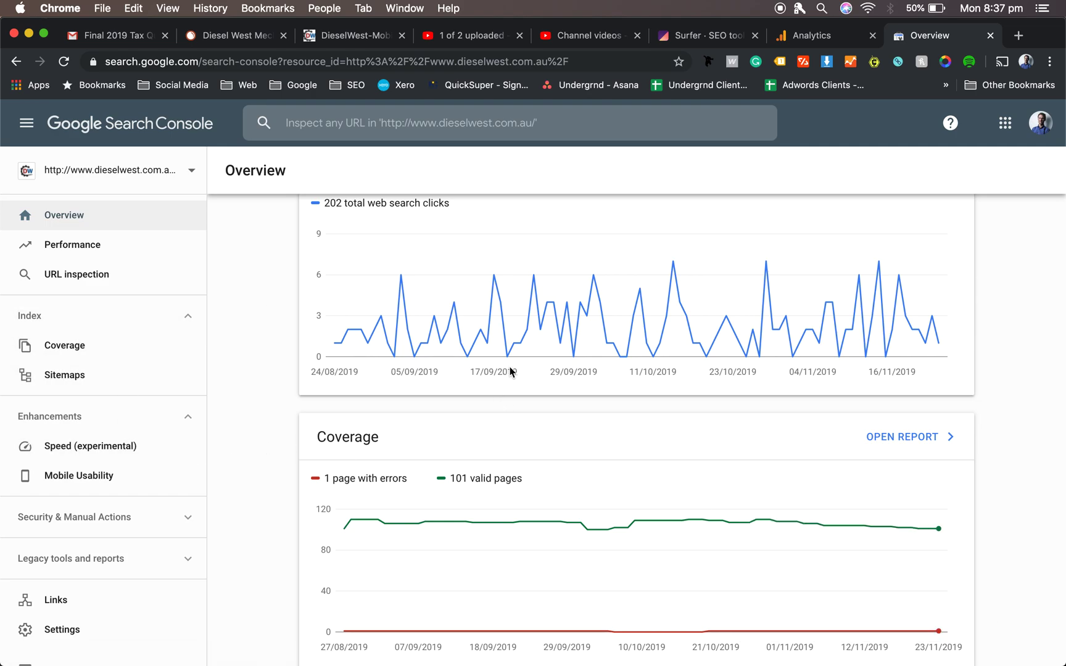
pyautogui.scroll(3, 510, 371)
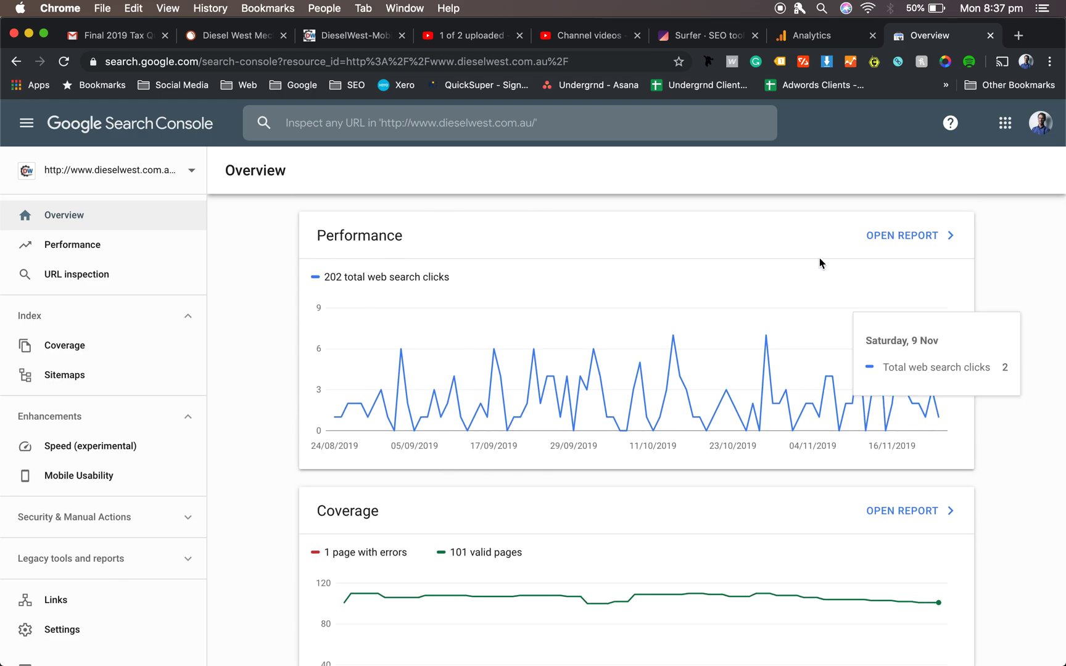
pyautogui.scroll(-2, 821, 254)
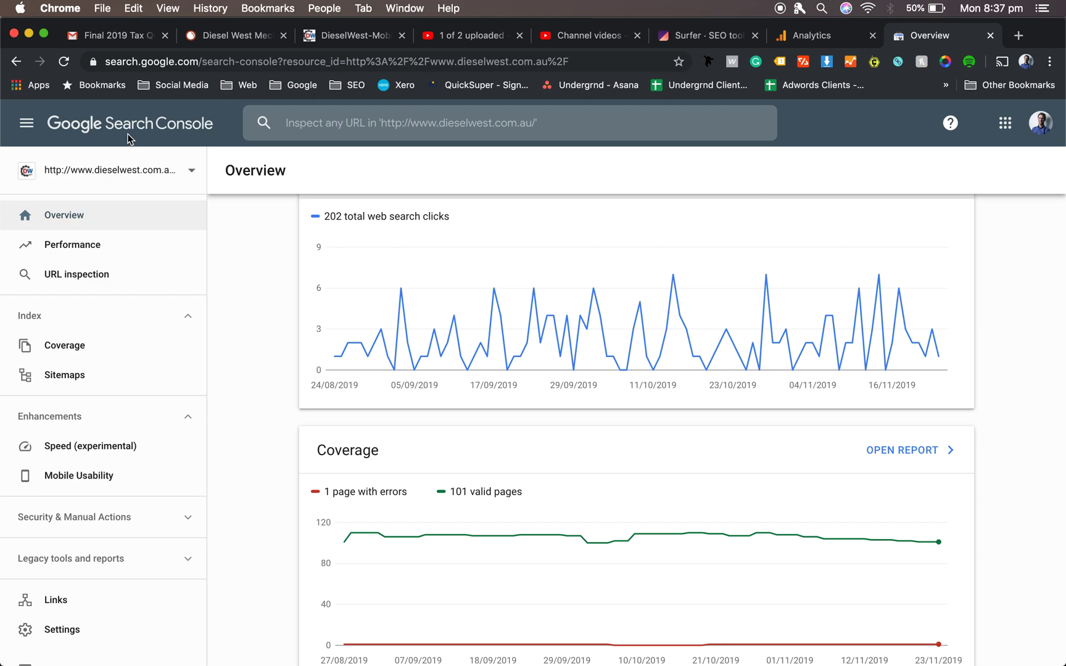
pyautogui.scroll(-5, 424, 450)
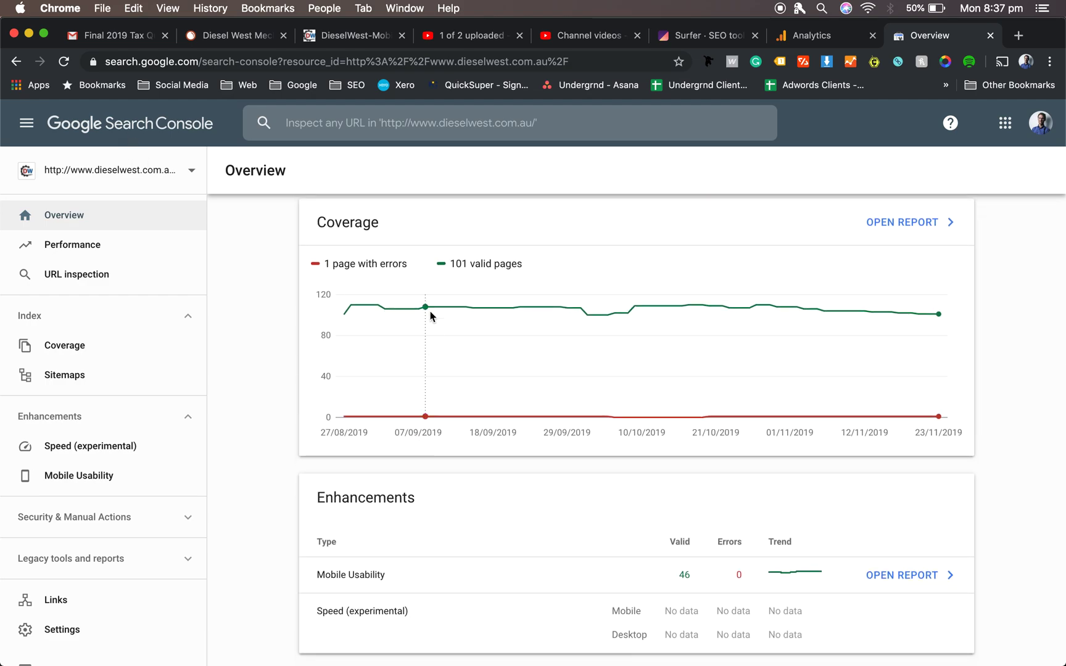
pyautogui.scroll(1, 363, 267)
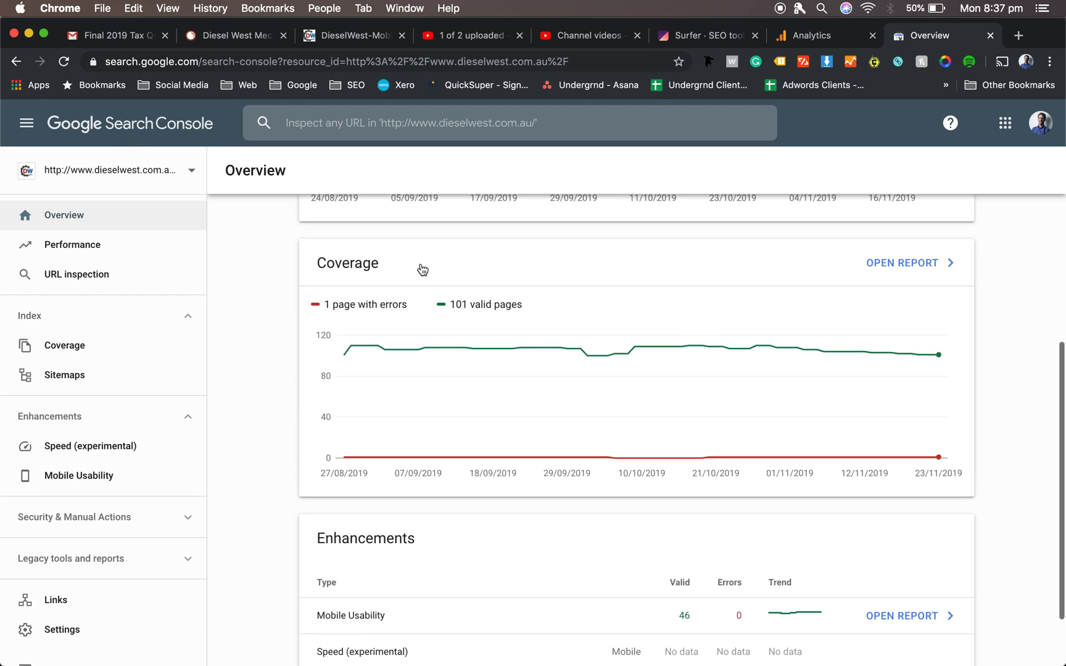
pyautogui.click(216, 37)
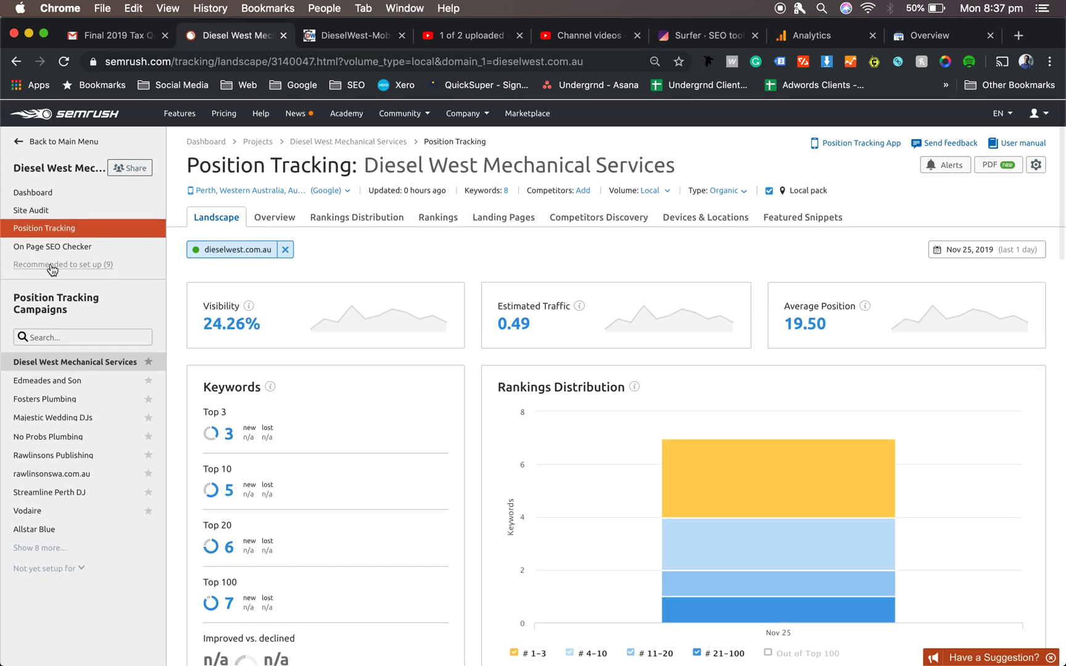
pyautogui.click(945, 39)
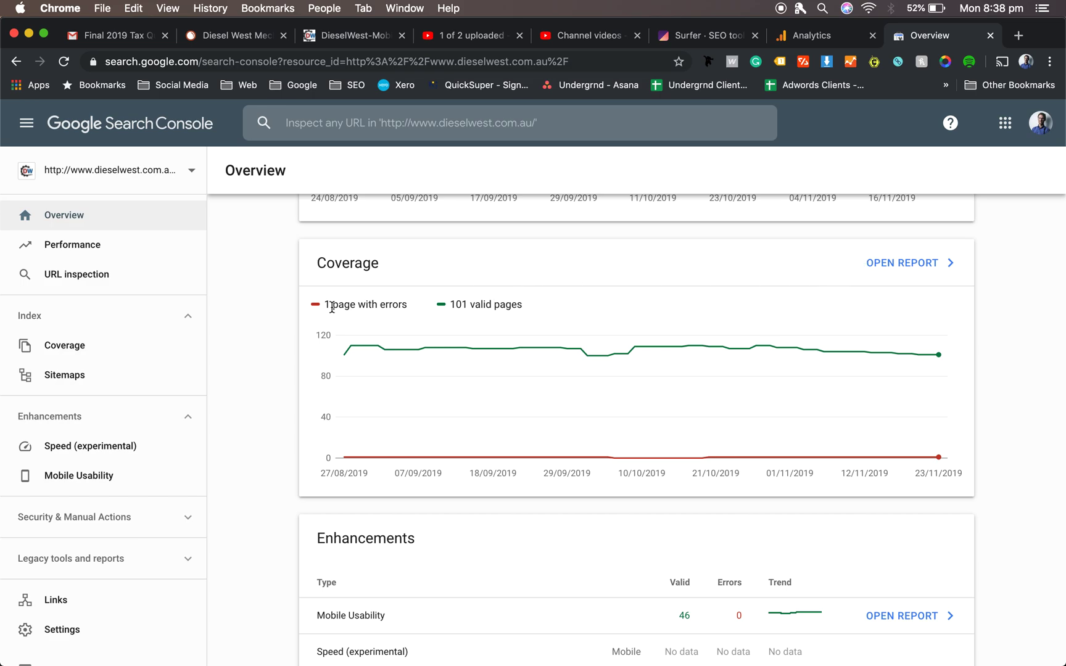
# Open the full Coverage report from the Overview
pyautogui.click(929, 267)
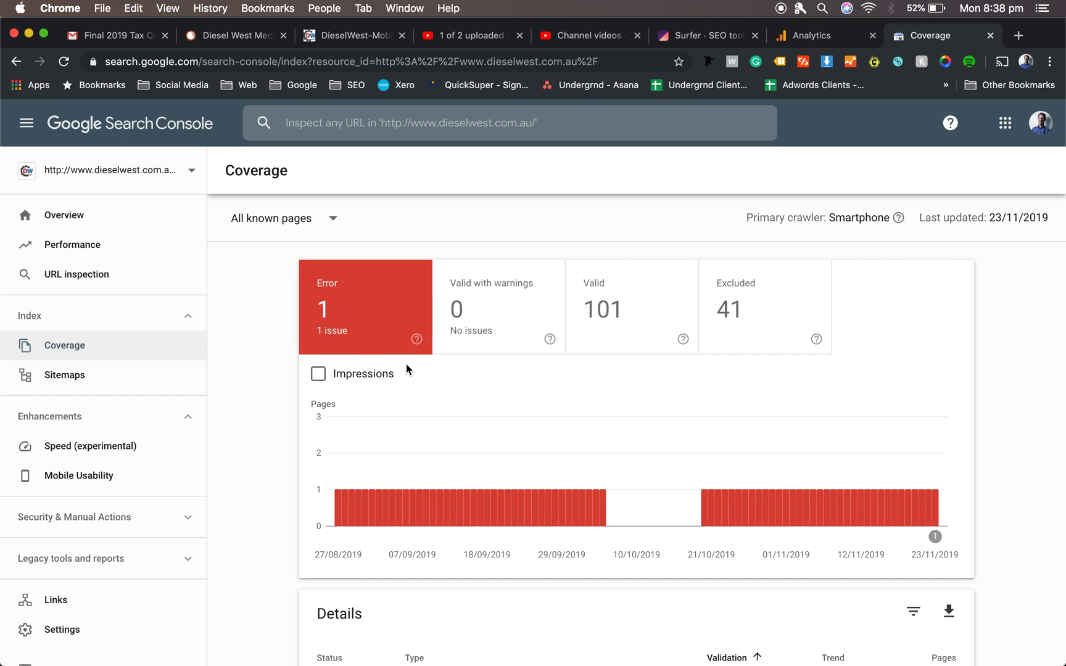
pyautogui.rightClick(401, 357)
pyautogui.press('Escape')
pyautogui.scroll(-3, 407, 290)
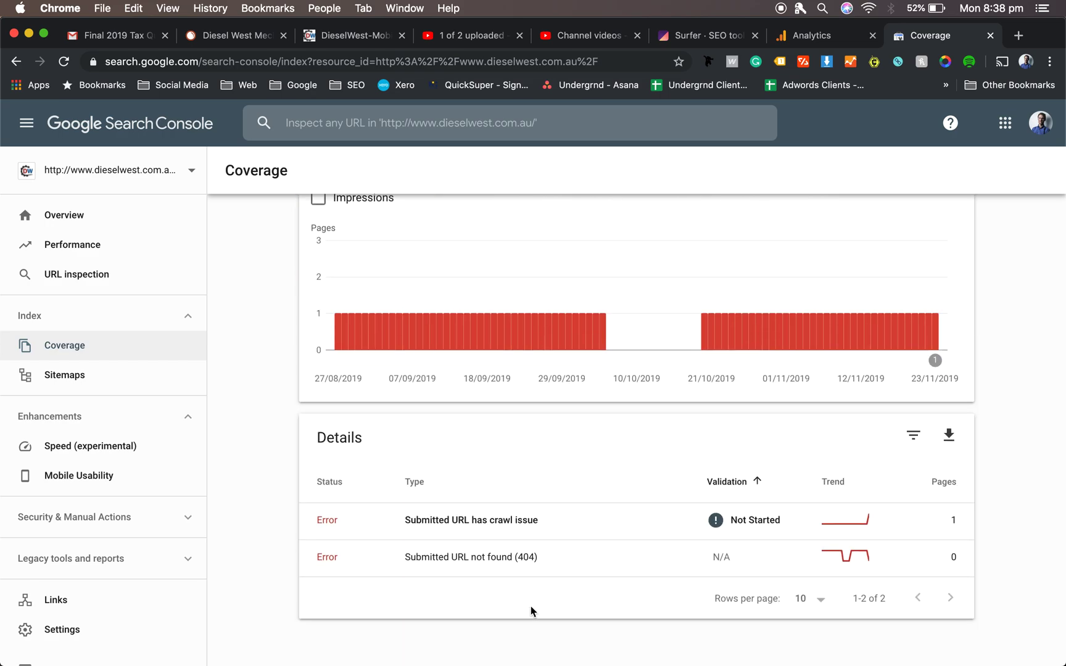
# Open the 'Submitted URL has crawl issue' error (404.html) and start Validate Fix
pyautogui.click(494, 520)
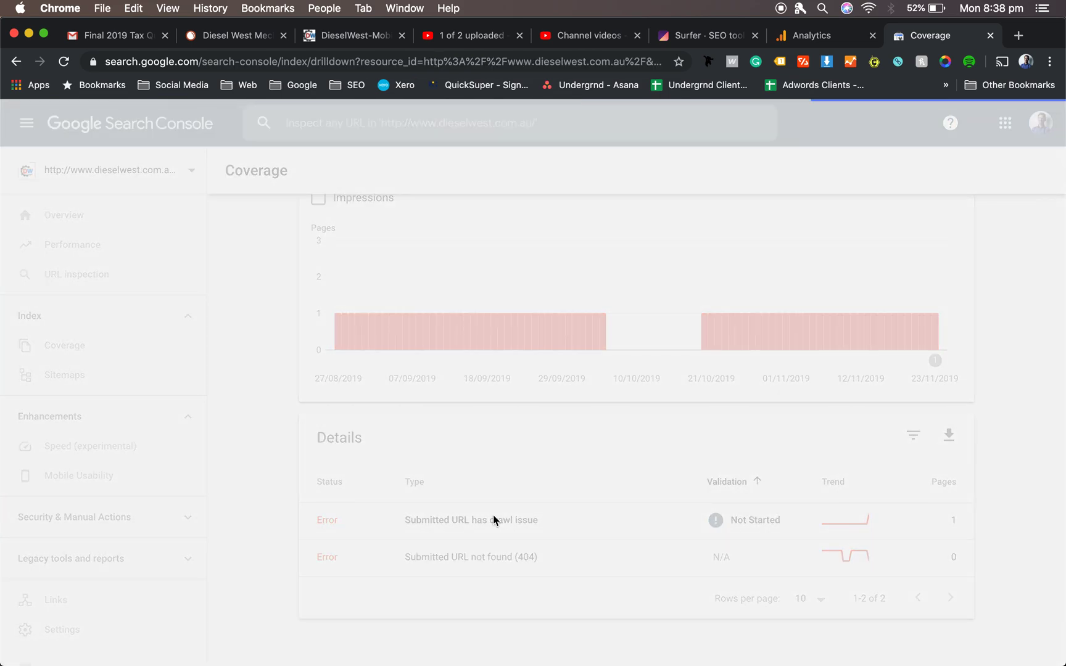
pyautogui.scroll(-4, 494, 517)
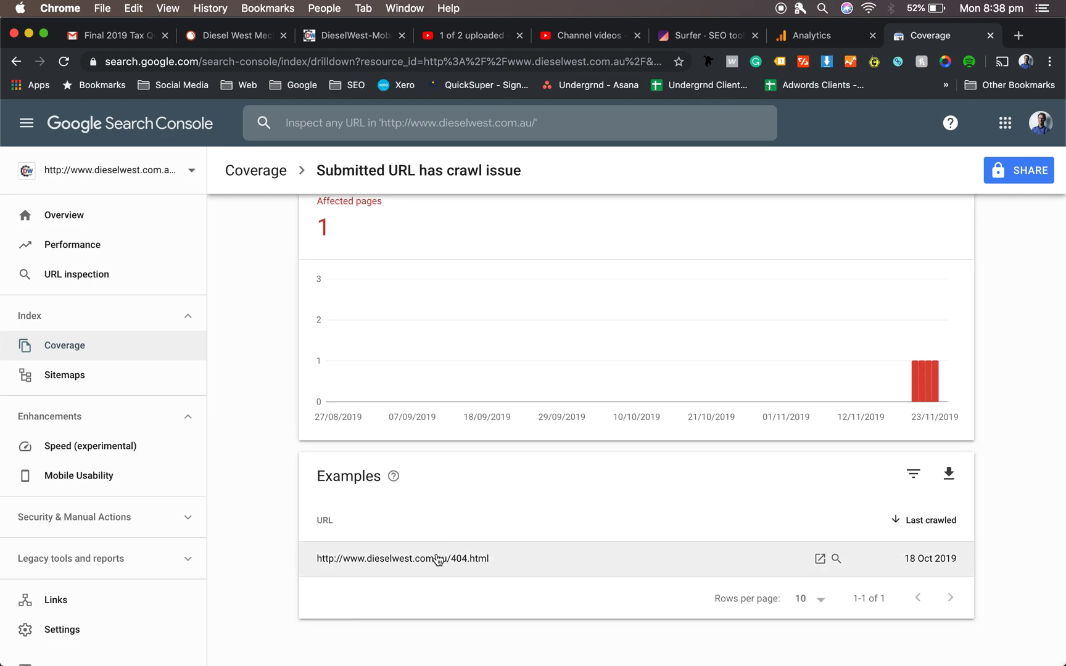
pyautogui.scroll(2, 437, 560)
pyautogui.scroll(-2, 438, 561)
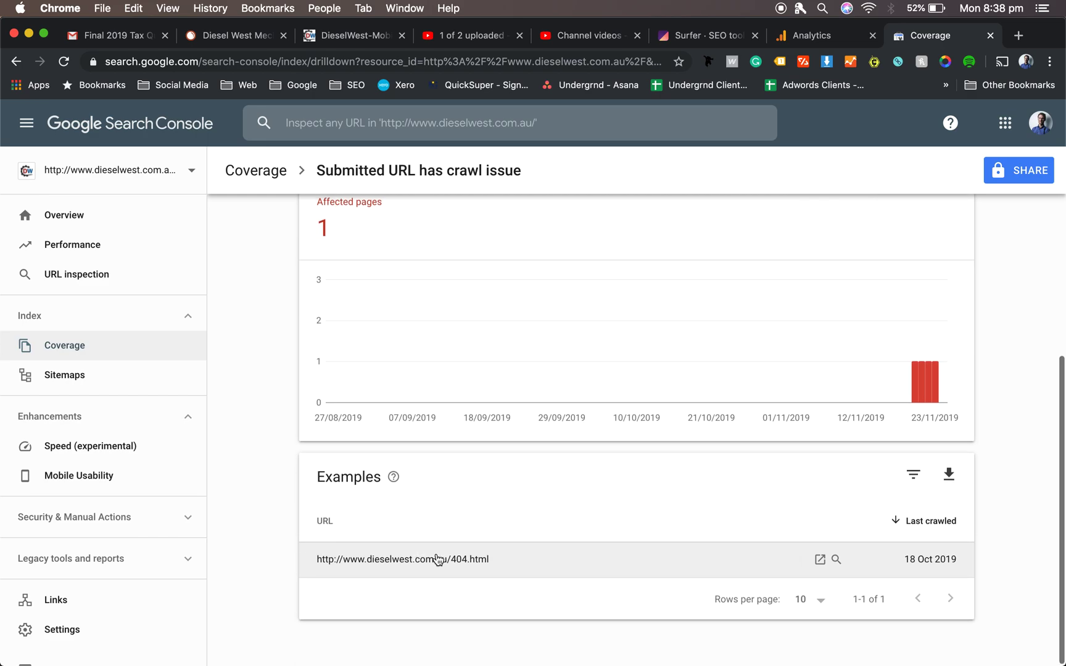
pyautogui.scroll(4, 436, 561)
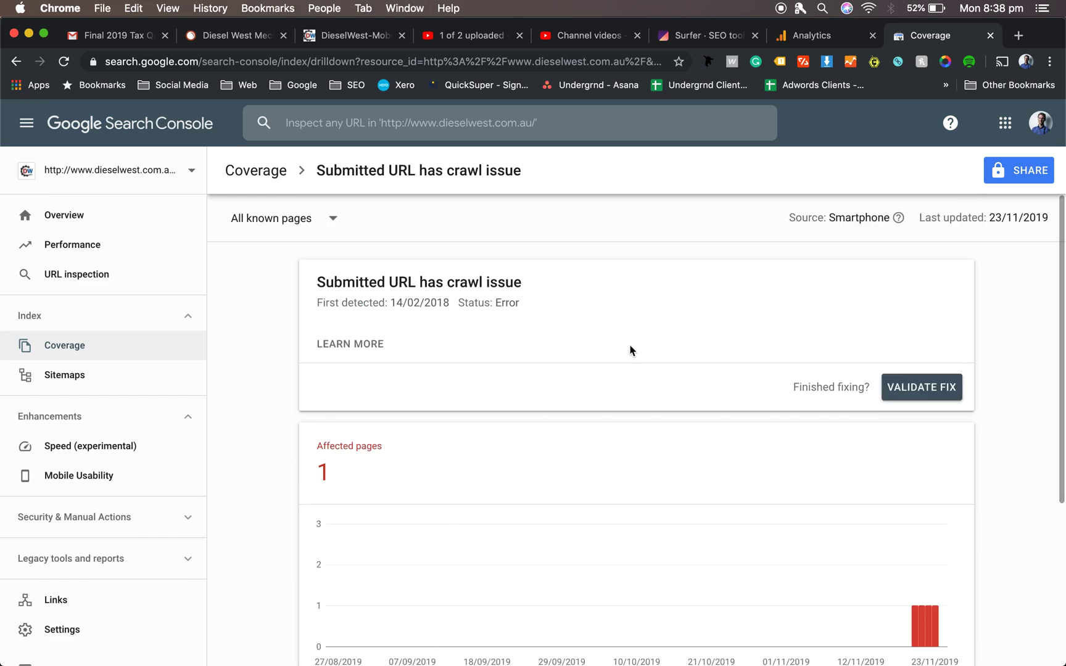
pyautogui.click(944, 394)
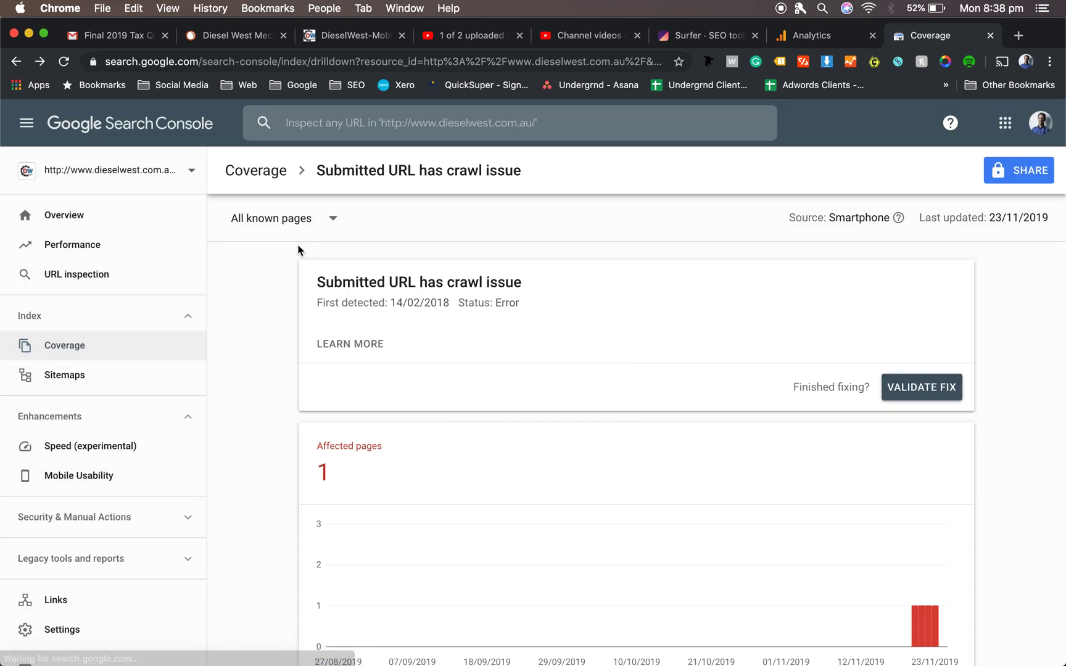
# Open the Performance report and confirm the date range is the last 3 months
pyautogui.click(96, 274)
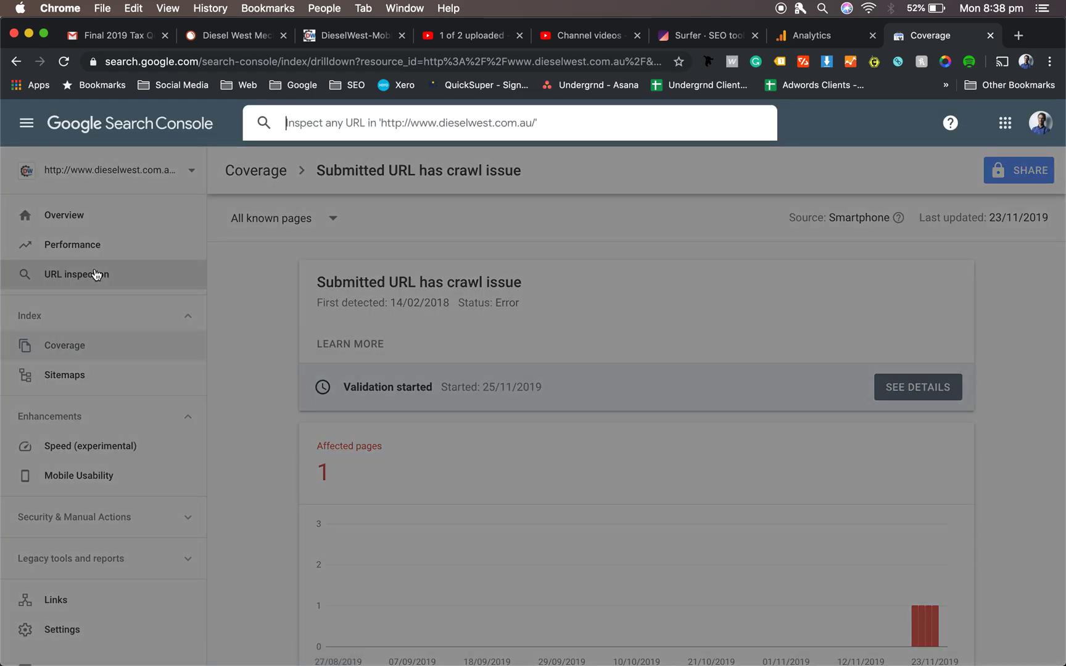
pyautogui.click(100, 220)
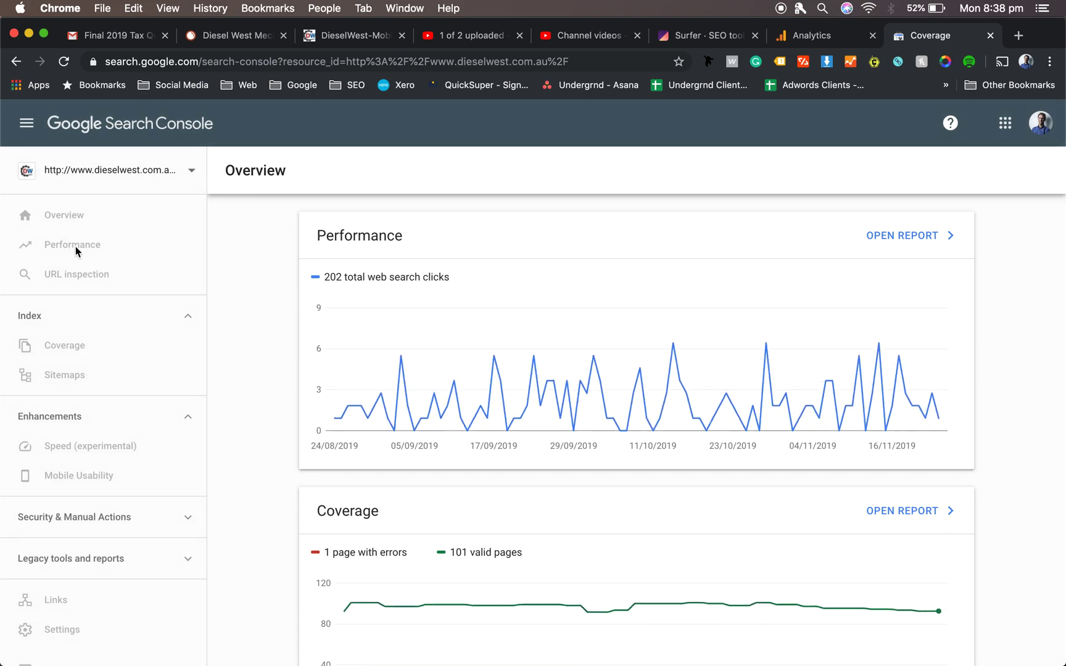
pyautogui.click(74, 245)
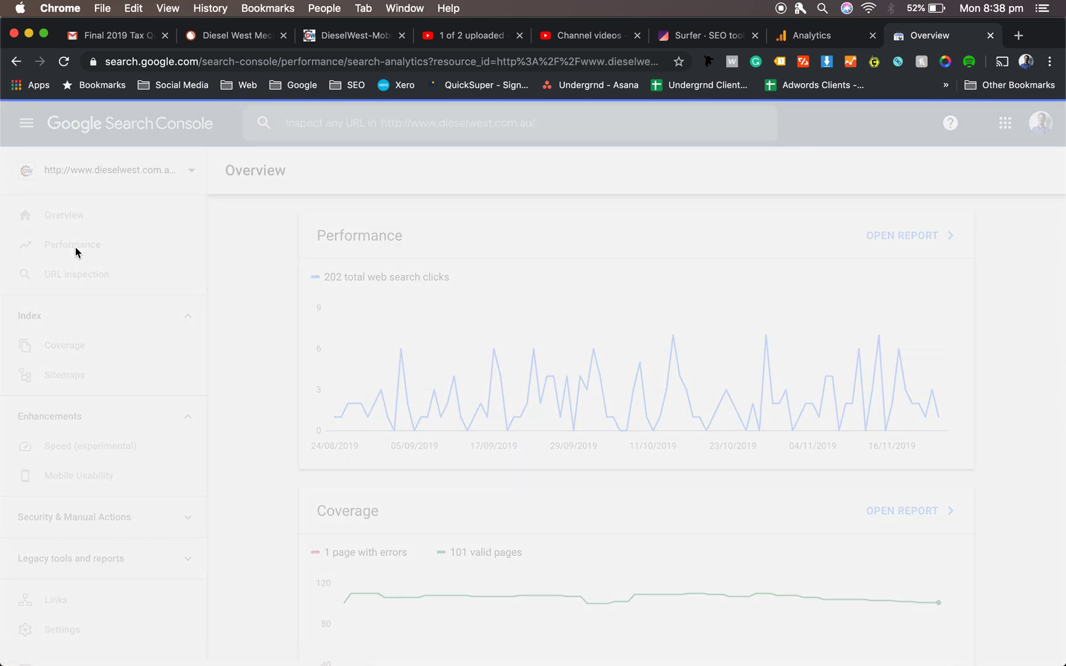
pyautogui.scroll(-2, 366, 355)
pyautogui.scroll(2, 367, 358)
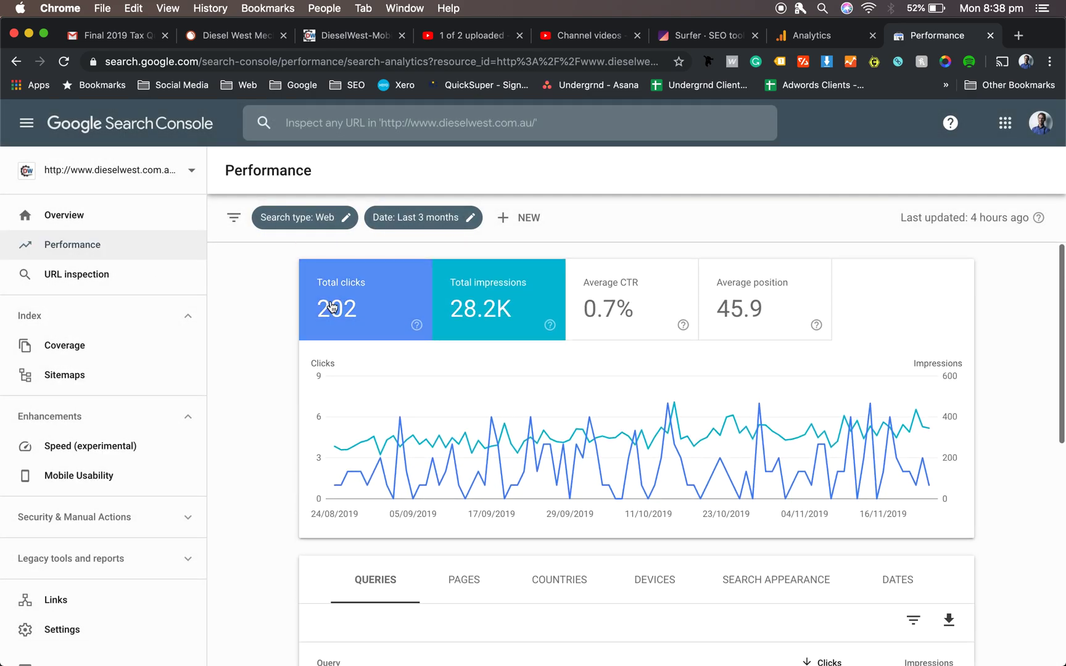
pyautogui.click(426, 218)
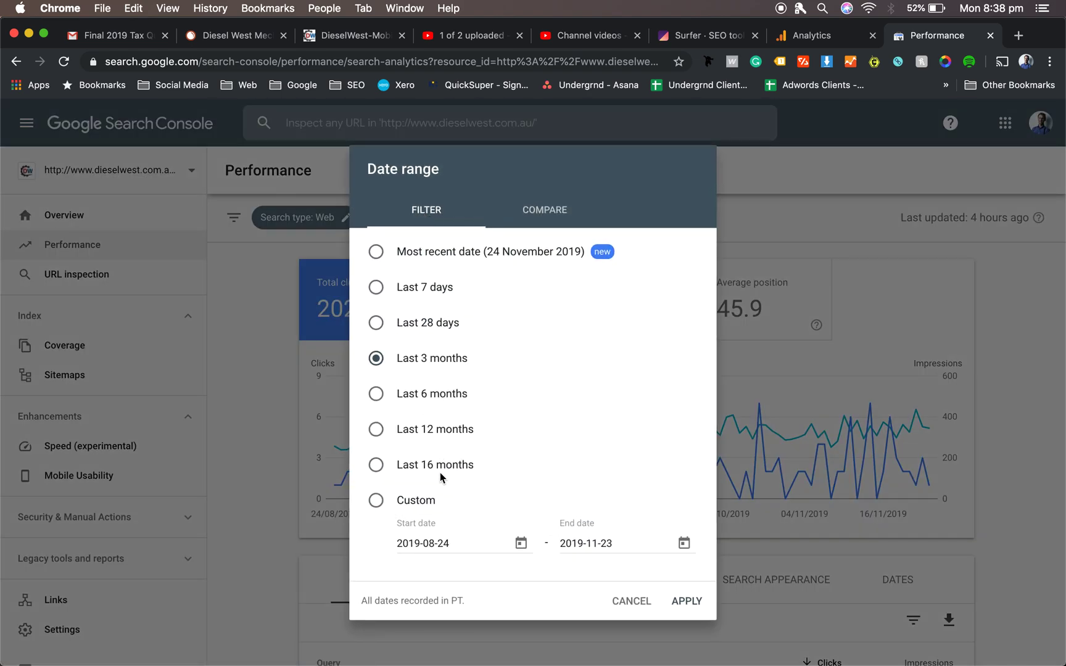
pyautogui.click(240, 455)
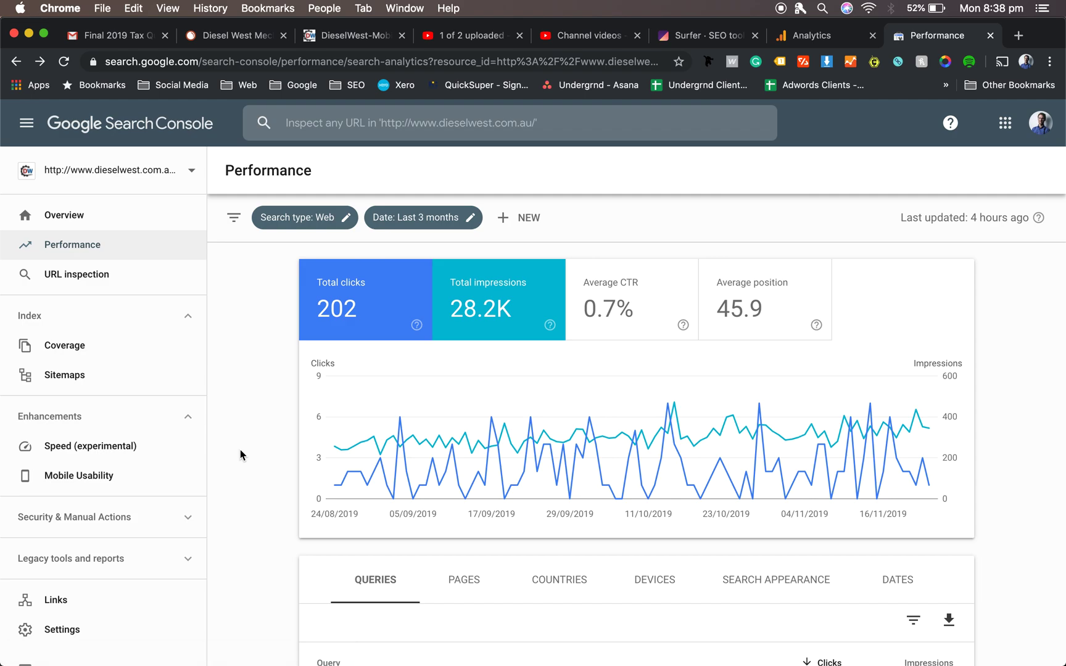
# Select the non-brand queries below 'diesel west' in the Queries table and open the export options
pyautogui.scroll(-5, 240, 455)
pyautogui.scroll(-5, 240, 455)
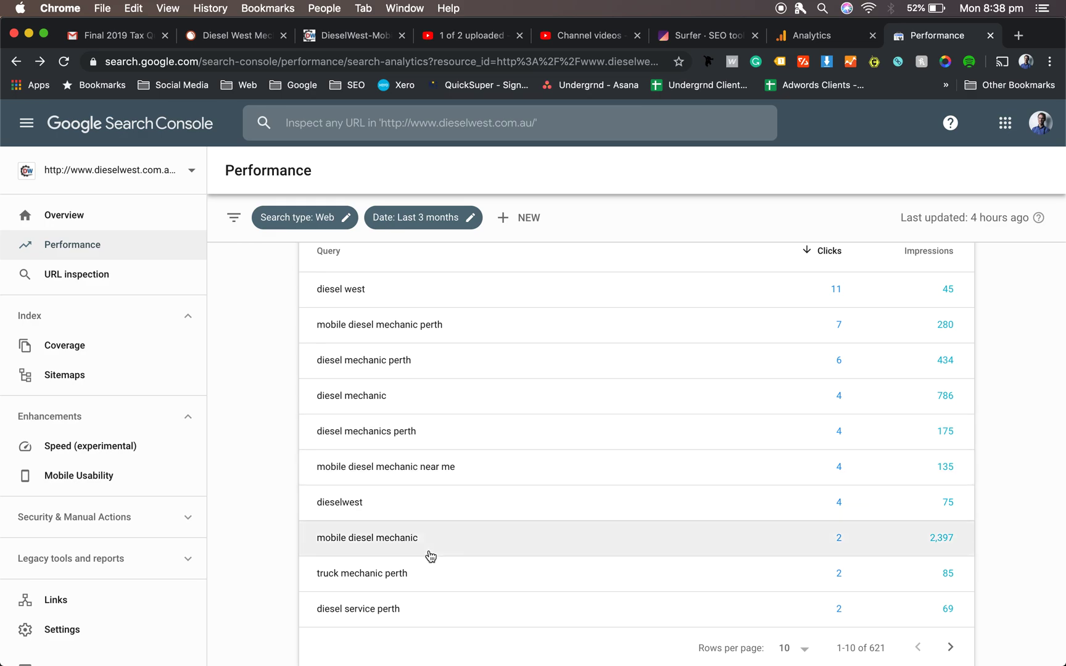
pyautogui.scroll(-1, 431, 556)
pyautogui.scroll(3, 431, 556)
pyautogui.scroll(4, 430, 556)
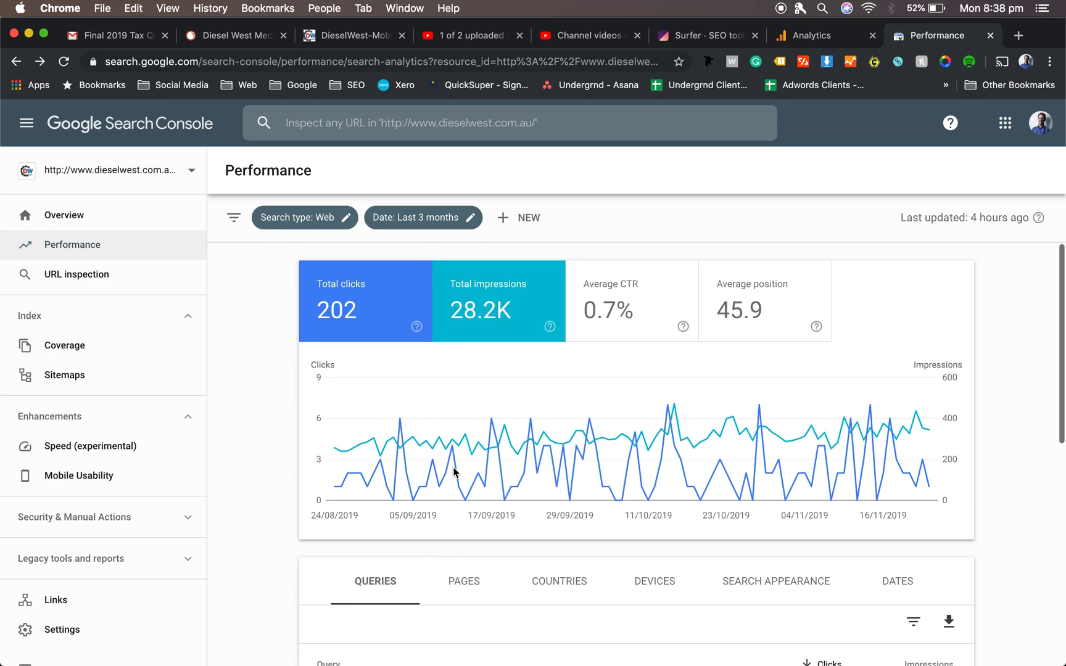
pyautogui.scroll(-4, 462, 424)
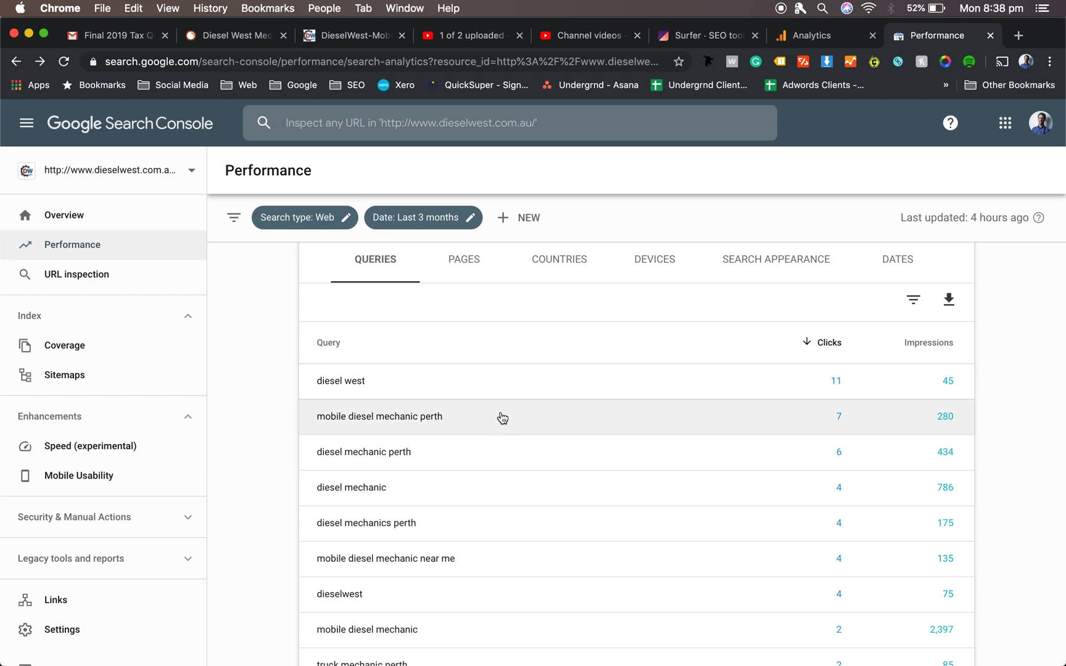
pyautogui.scroll(-2, 503, 418)
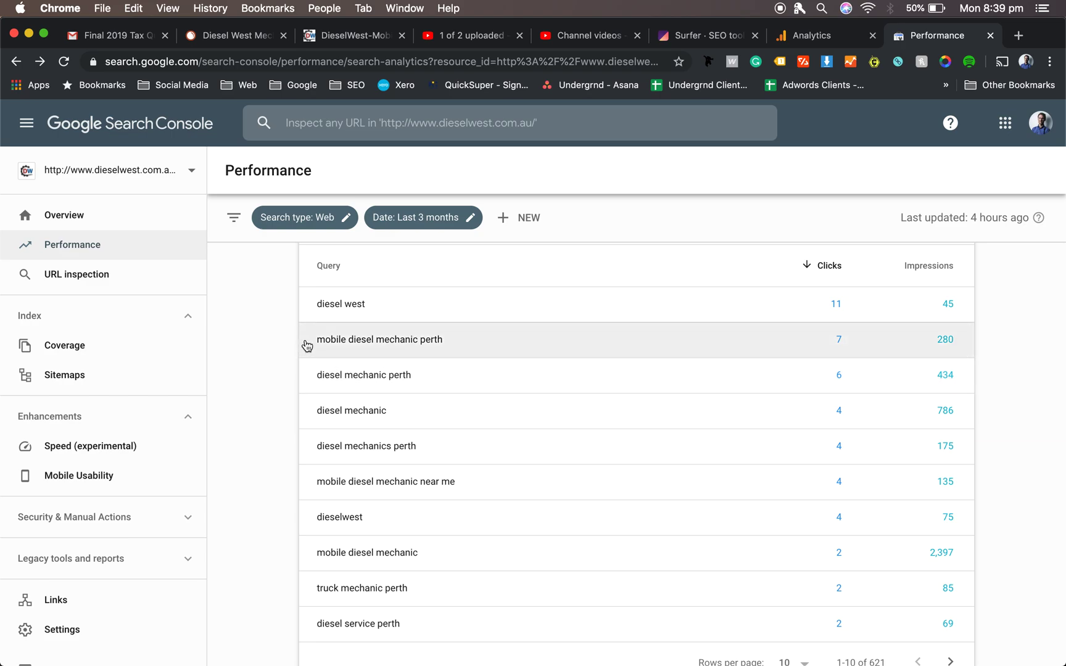
pyautogui.moveTo(310, 343); pyautogui.dragTo(508, 521)
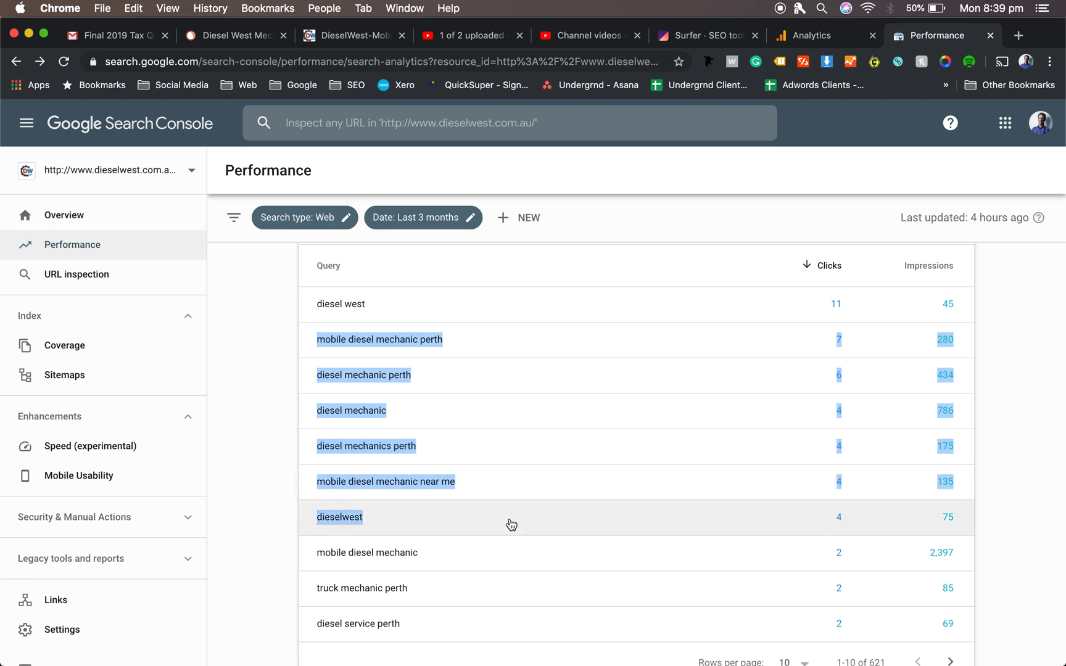
pyautogui.scroll(3, 509, 522)
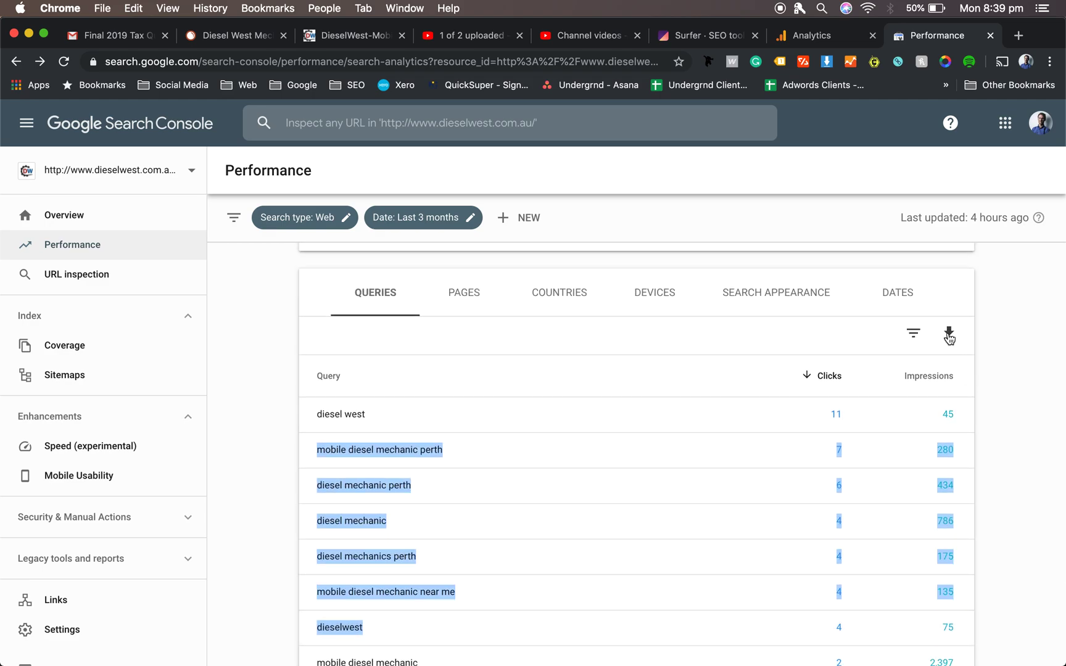
pyautogui.click(949, 336)
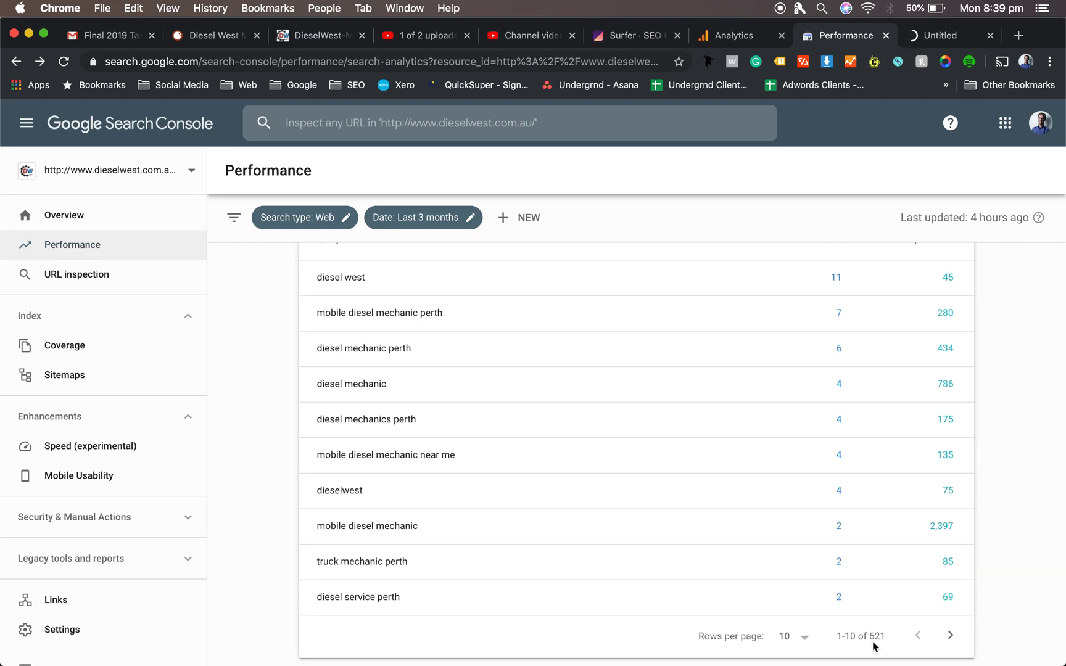
# Set the Queries table to show 500 rows per page
pyautogui.click(779, 648)
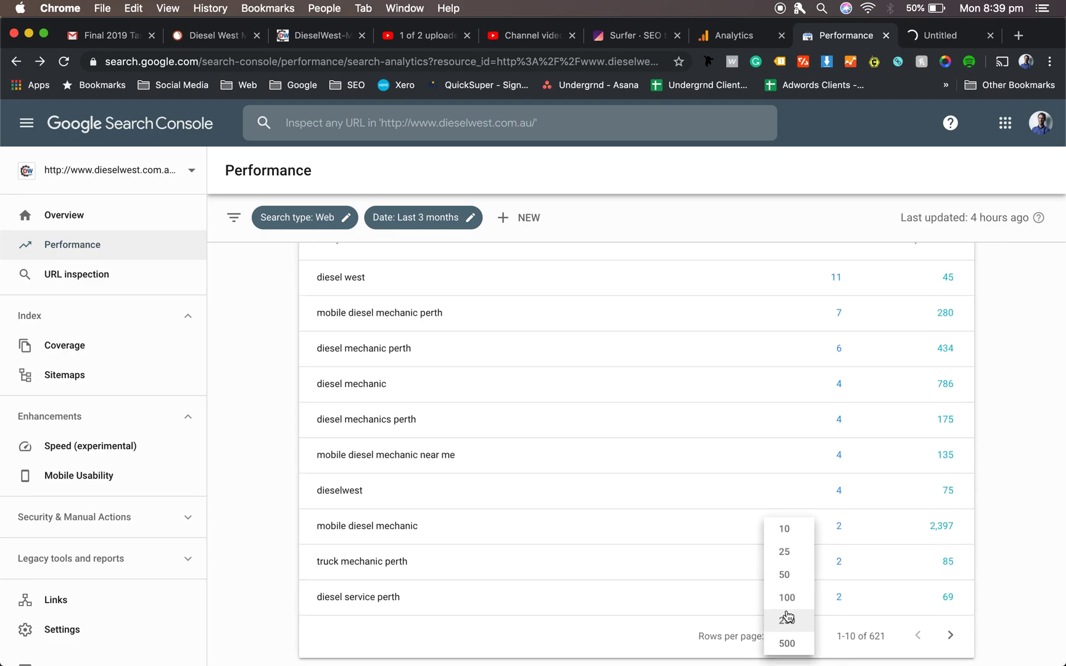
pyautogui.click(785, 574)
pyautogui.scroll(-5, 786, 588)
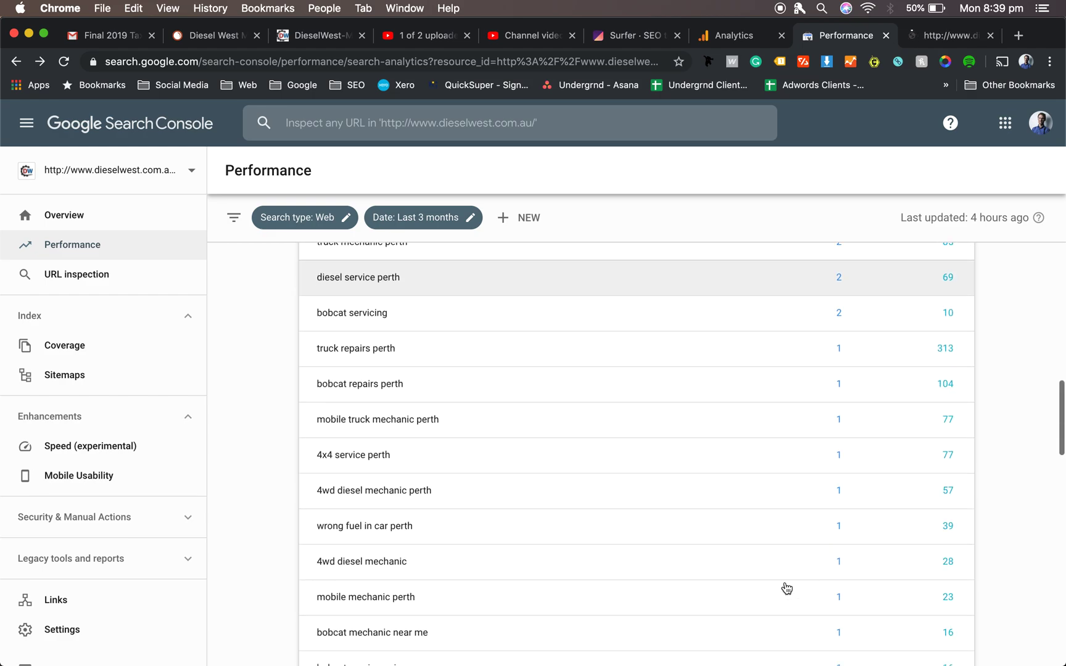
pyautogui.scroll(-10, 328, 401)
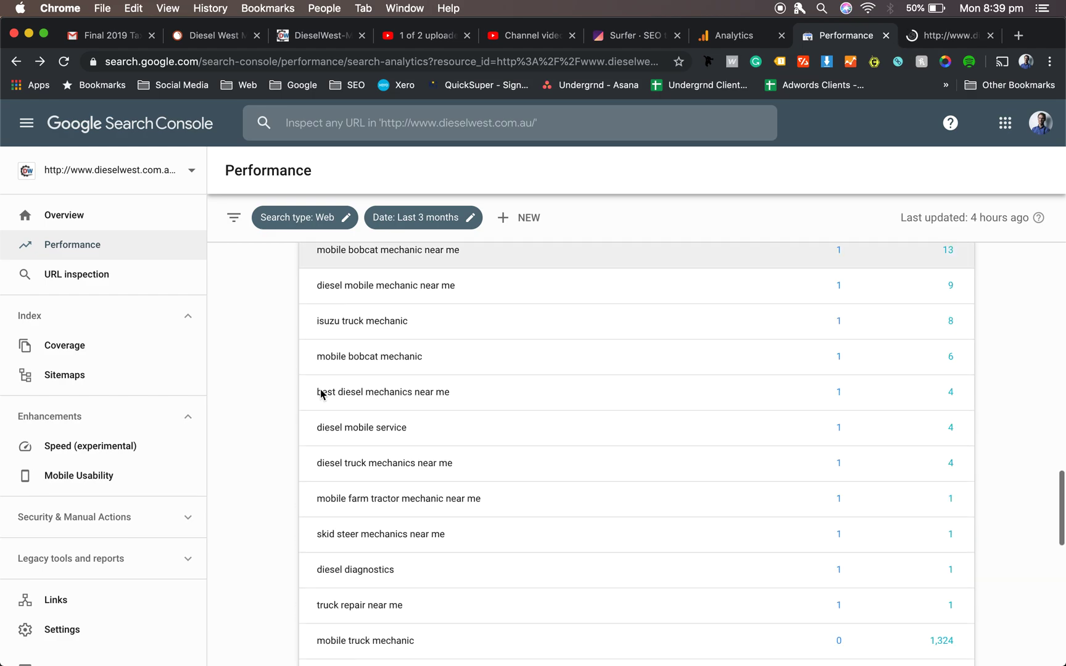
pyautogui.scroll(-8, 322, 397)
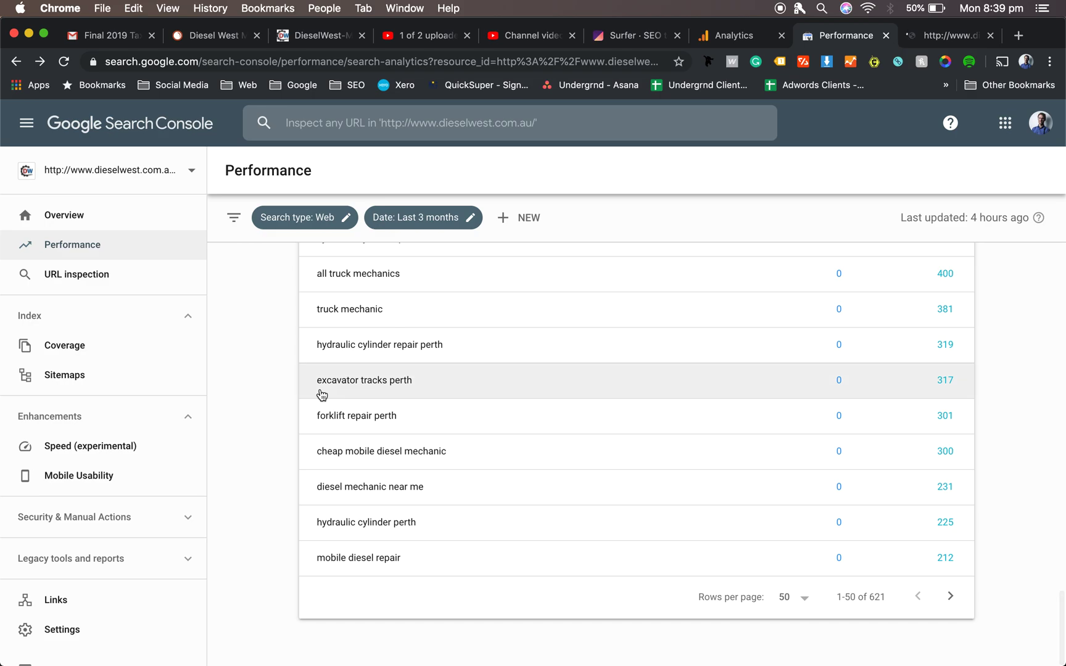
pyautogui.click(797, 598)
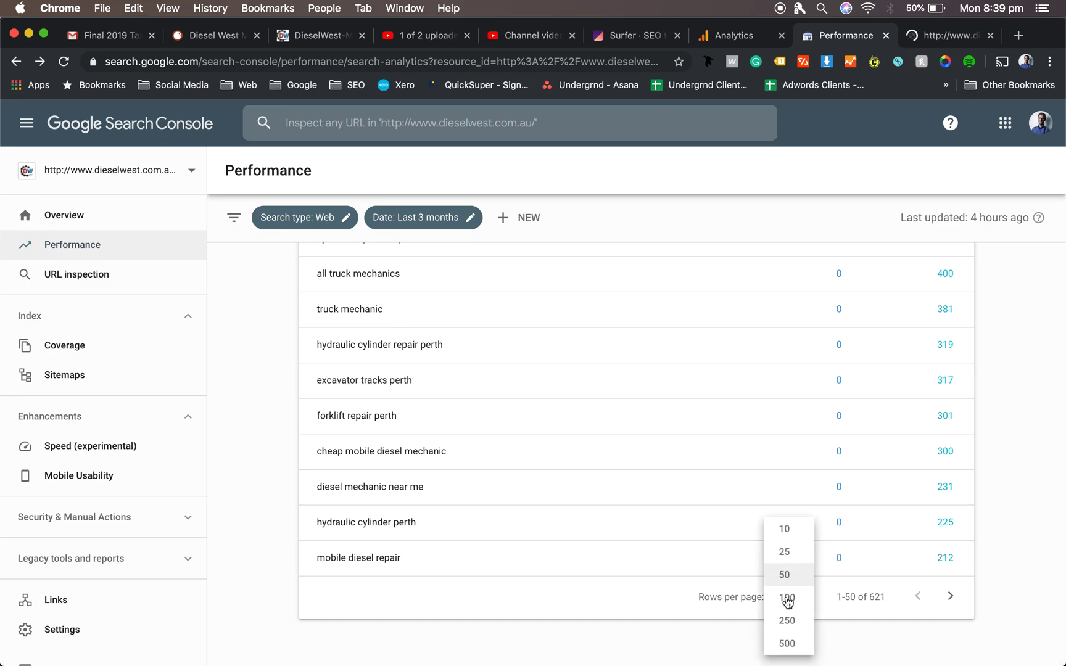
pyautogui.click(781, 647)
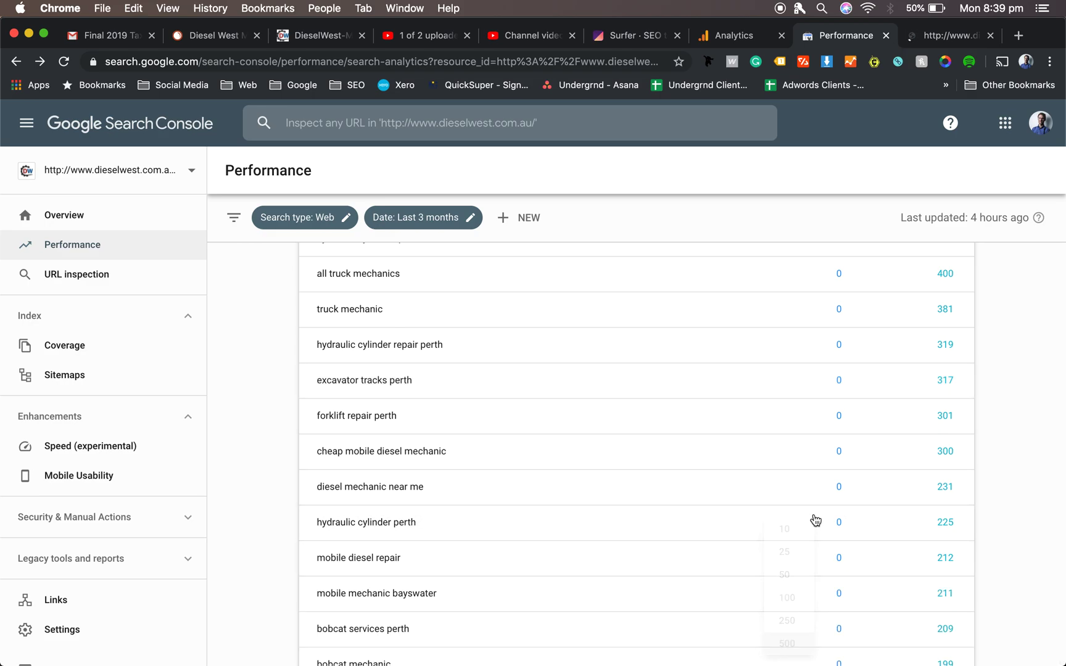
# Scroll through the full query list to review the lower-ranking queries
pyautogui.scroll(-10, 815, 520)
pyautogui.scroll(-5, 815, 521)
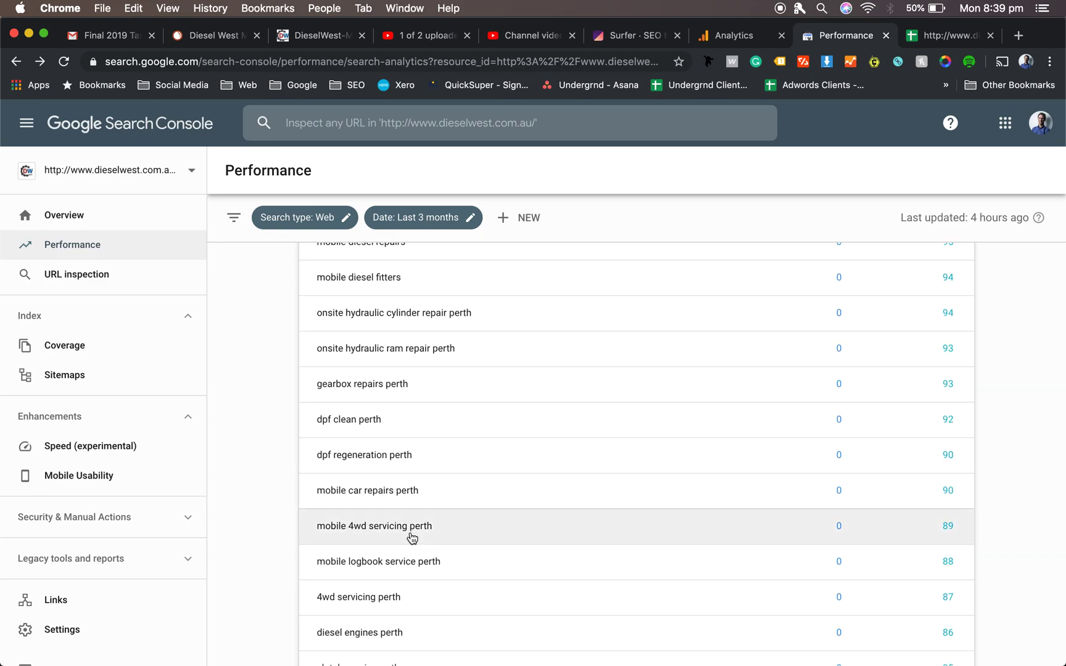
pyautogui.scroll(-15, 412, 539)
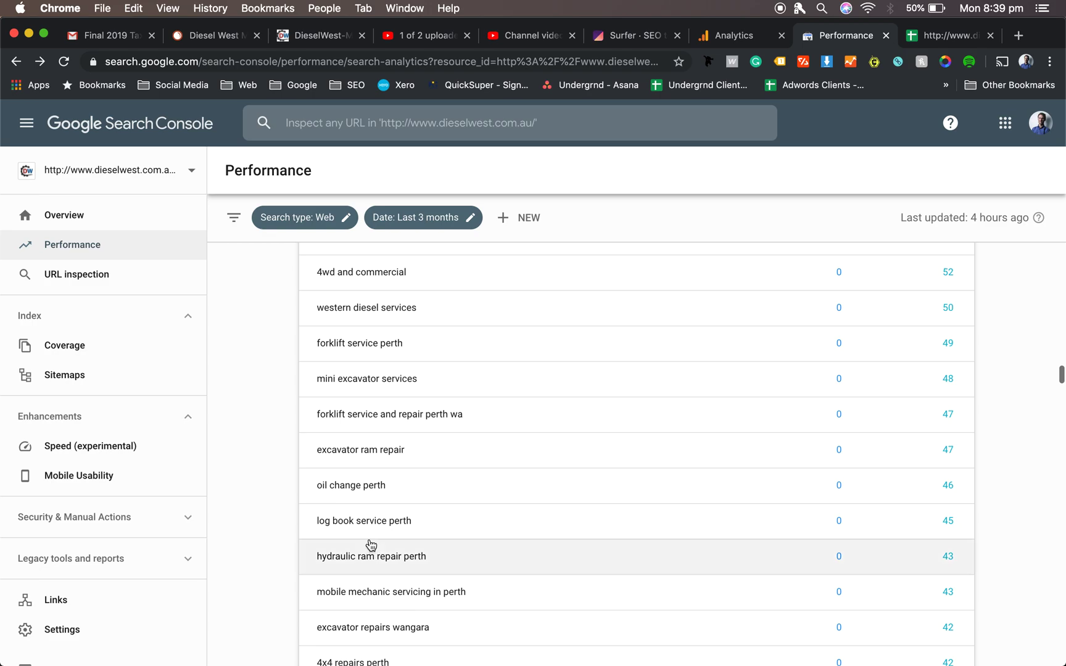
pyautogui.scroll(-5, 375, 514)
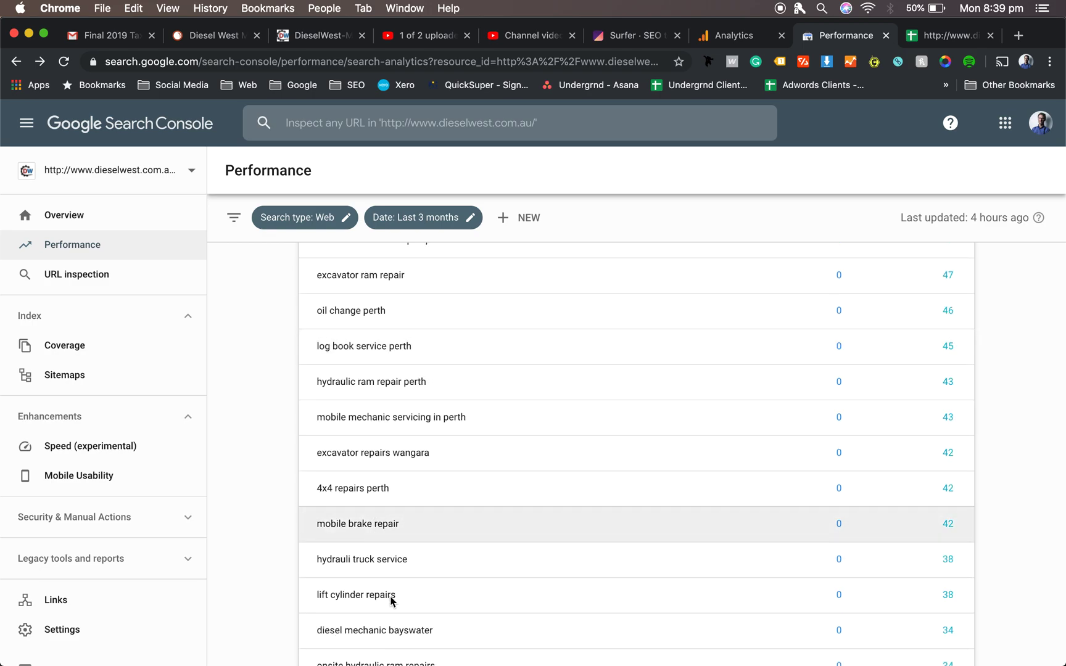
pyautogui.scroll(-5, 391, 599)
pyautogui.scroll(-10, 392, 600)
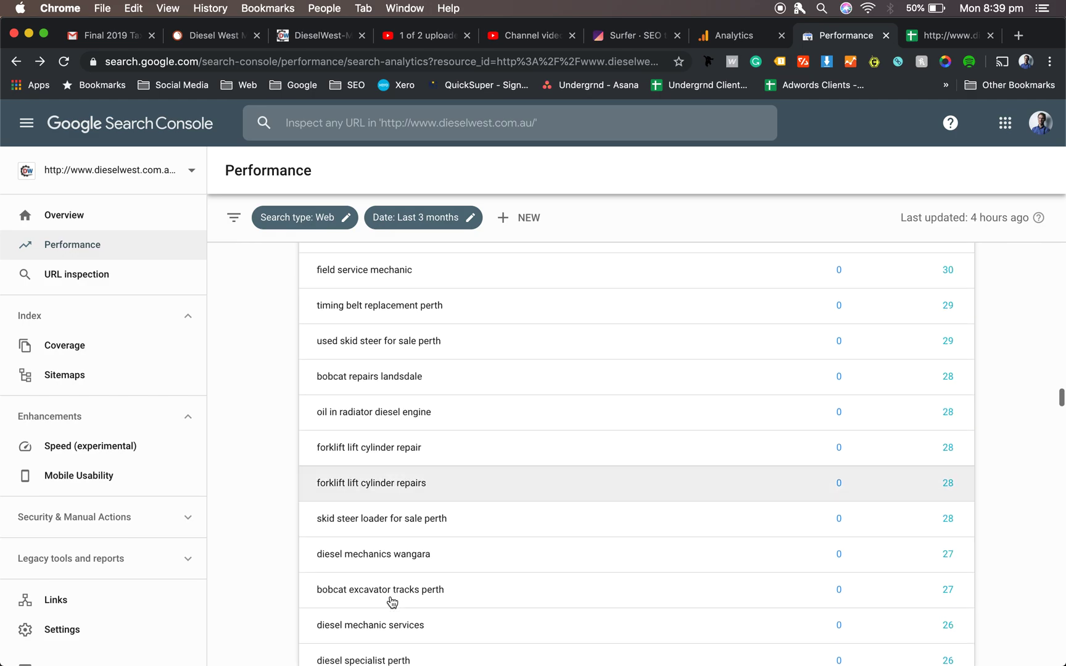
pyautogui.scroll(1, 393, 602)
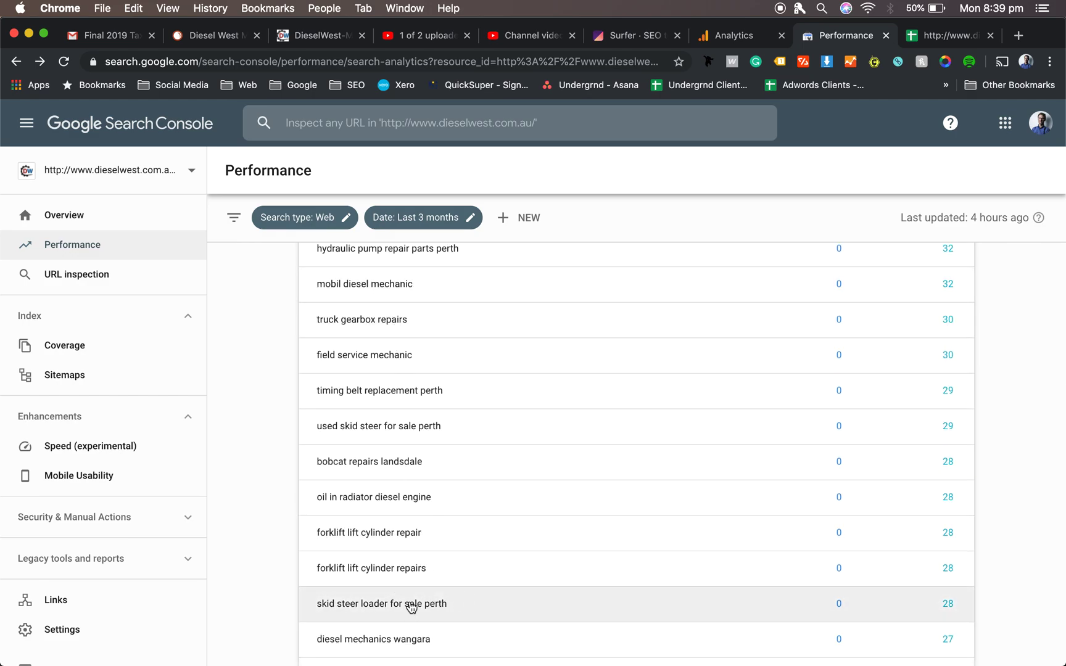
pyautogui.scroll(-15, 412, 557)
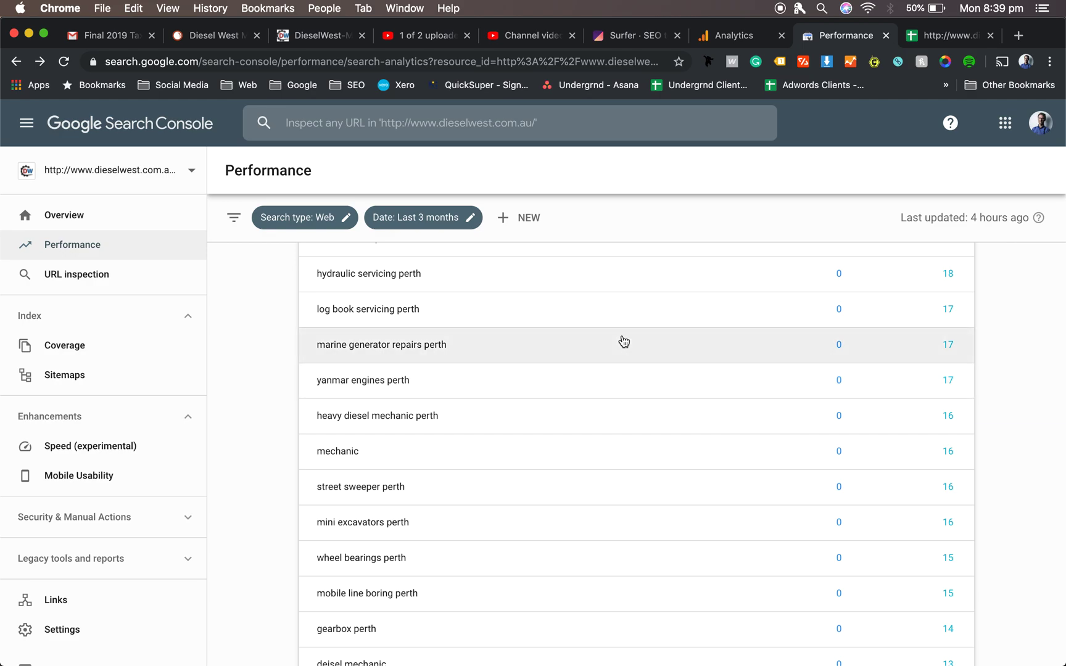
pyautogui.click(913, 35)
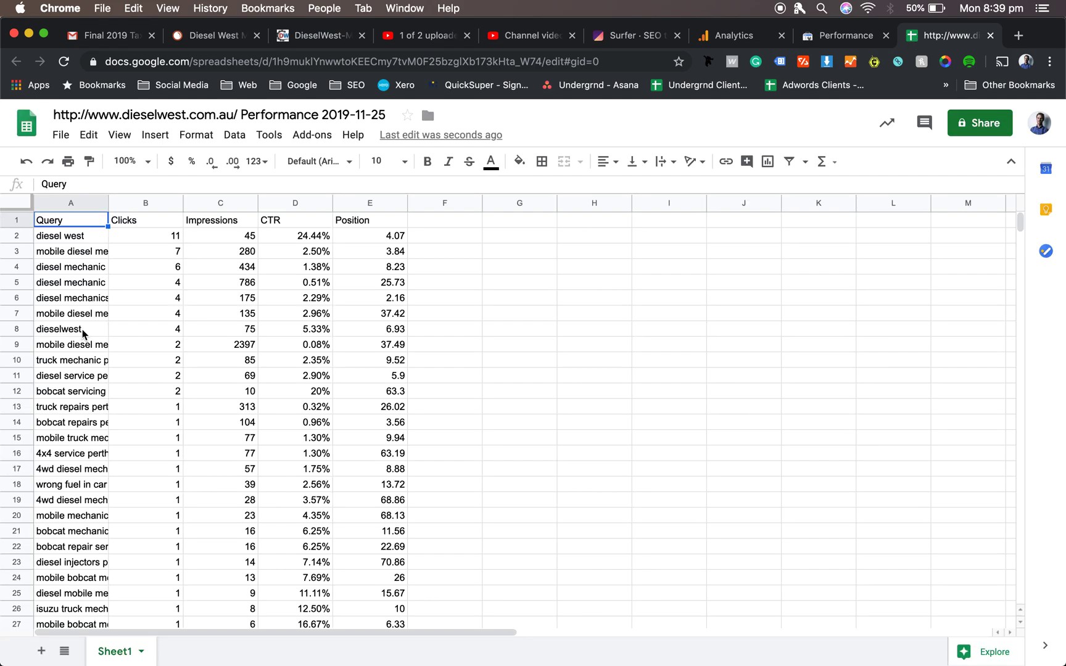
# Widen column A of the 'Performance 2019-11-25' sheet and select queries A3 to A20
pyautogui.moveTo(107, 203); pyautogui.dragTo(287, 203)
pyautogui.moveTo(98, 248); pyautogui.dragTo(145, 517)
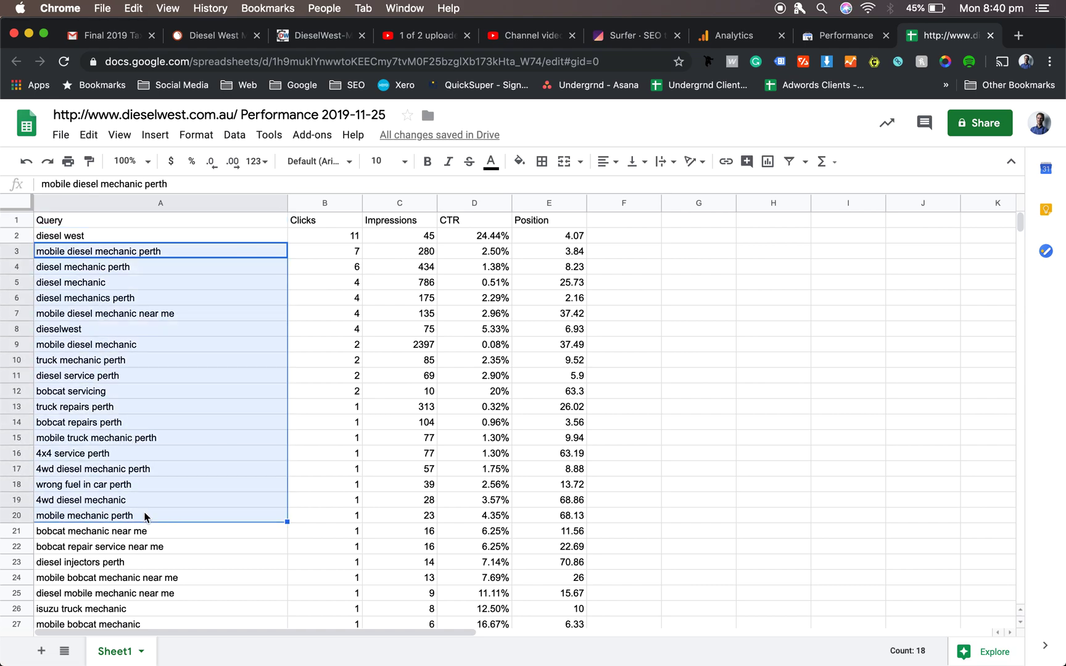
# In SEMrush Position Tracking Overview, start adding keywords and paste the copied queries
pyautogui.click(200, 39)
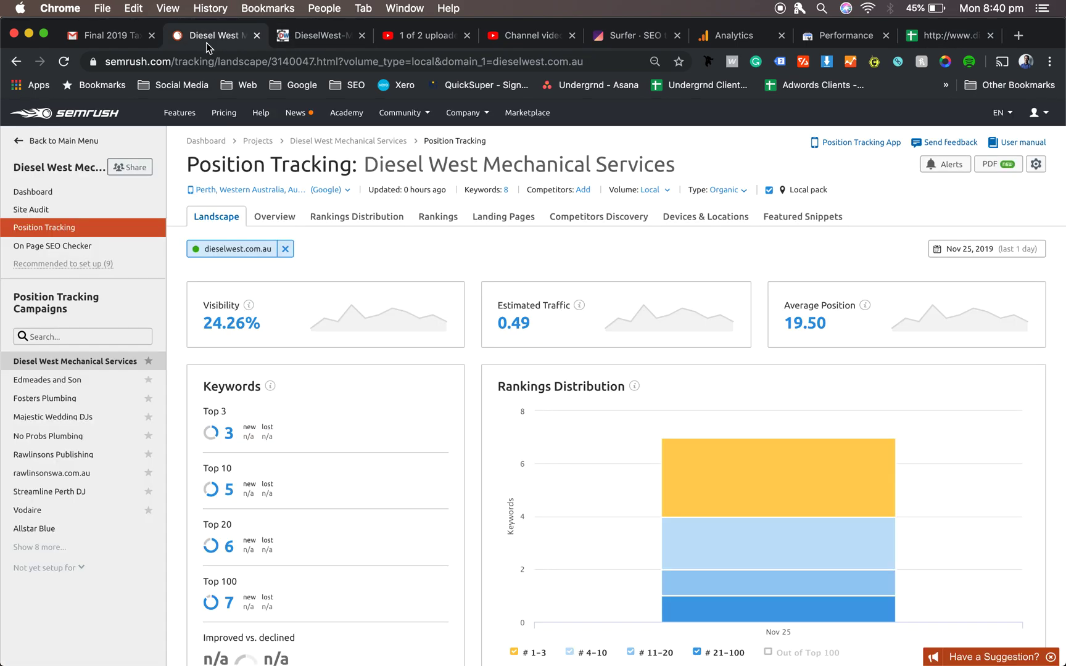
pyautogui.click(276, 217)
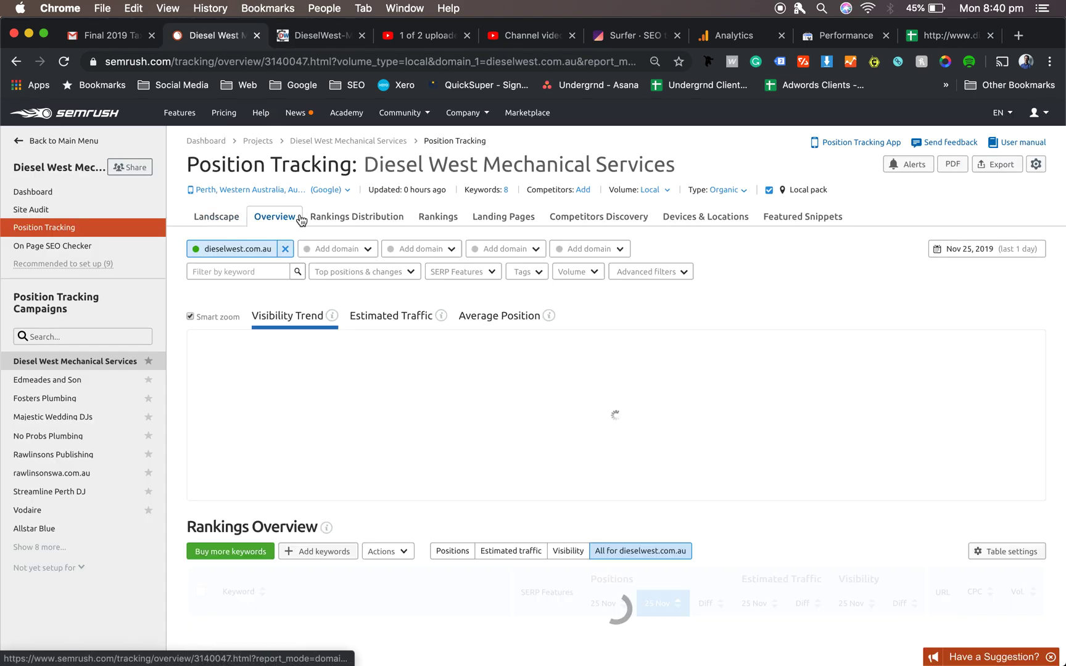
pyautogui.click(324, 217)
pyautogui.click(286, 218)
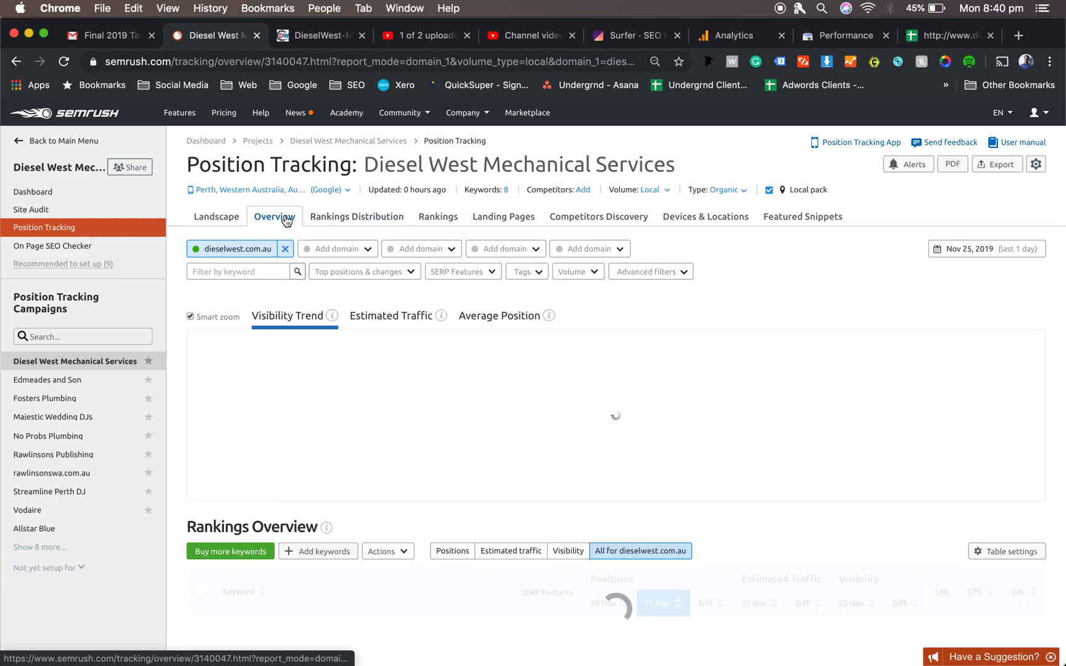
pyautogui.scroll(-3, 311, 457)
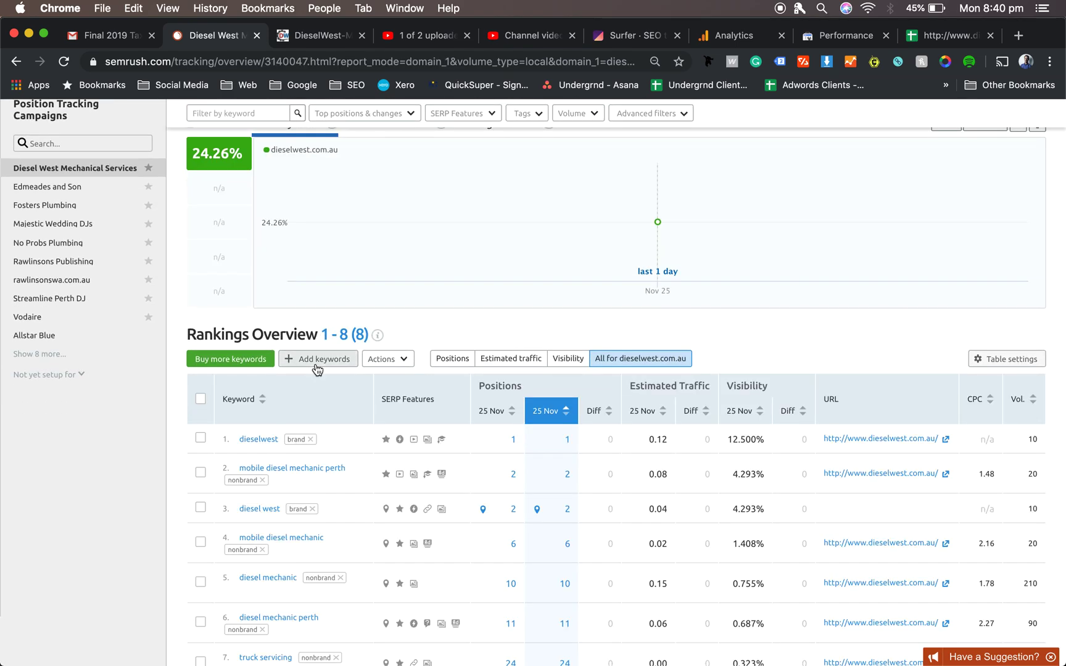
pyautogui.click(319, 360)
pyautogui.press('super+v')
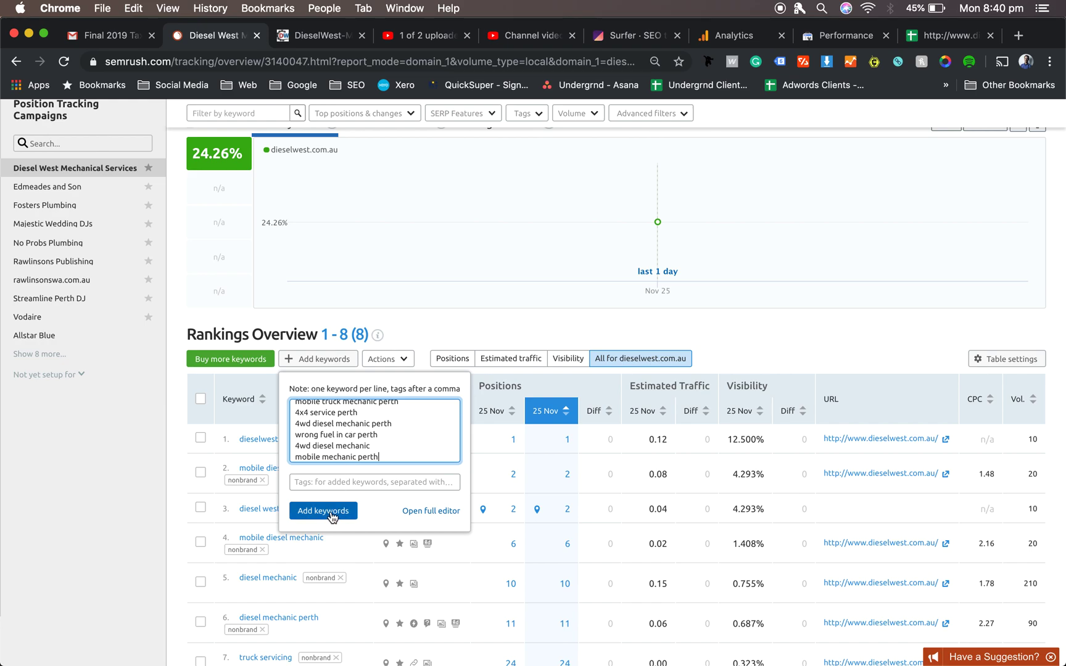
# Append the ', nonbrand' tag to the end of each pasted keyword line
pyautogui.scroll(10, 370, 409)
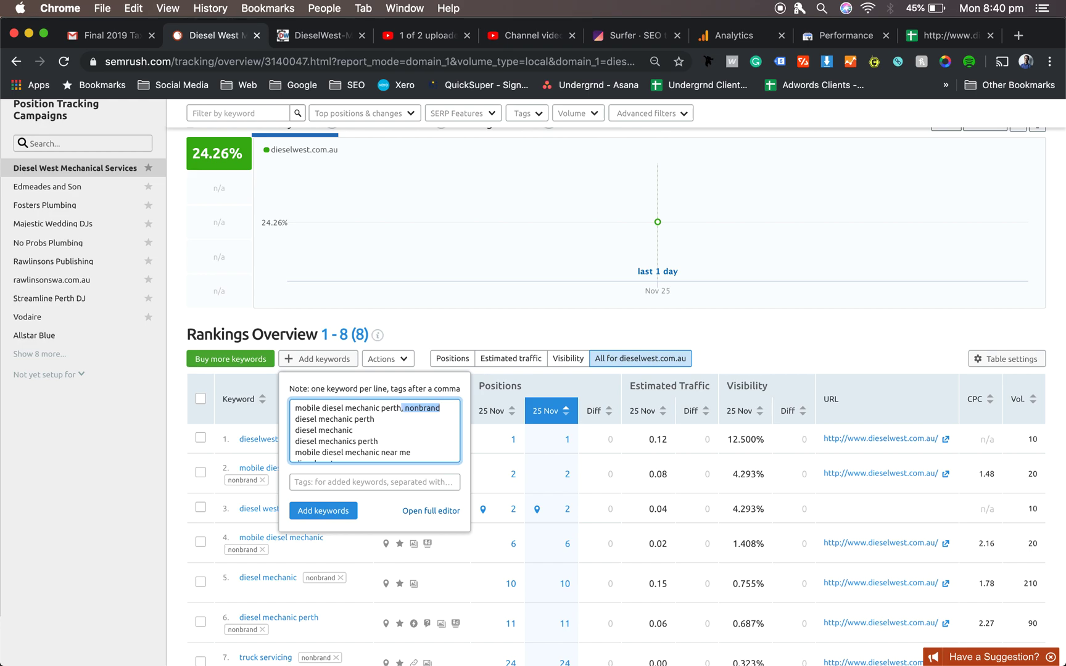
pyautogui.click(415, 419)
pyautogui.write(', nonbrand')
pyautogui.click(388, 441)
pyautogui.write(', nonbrand')
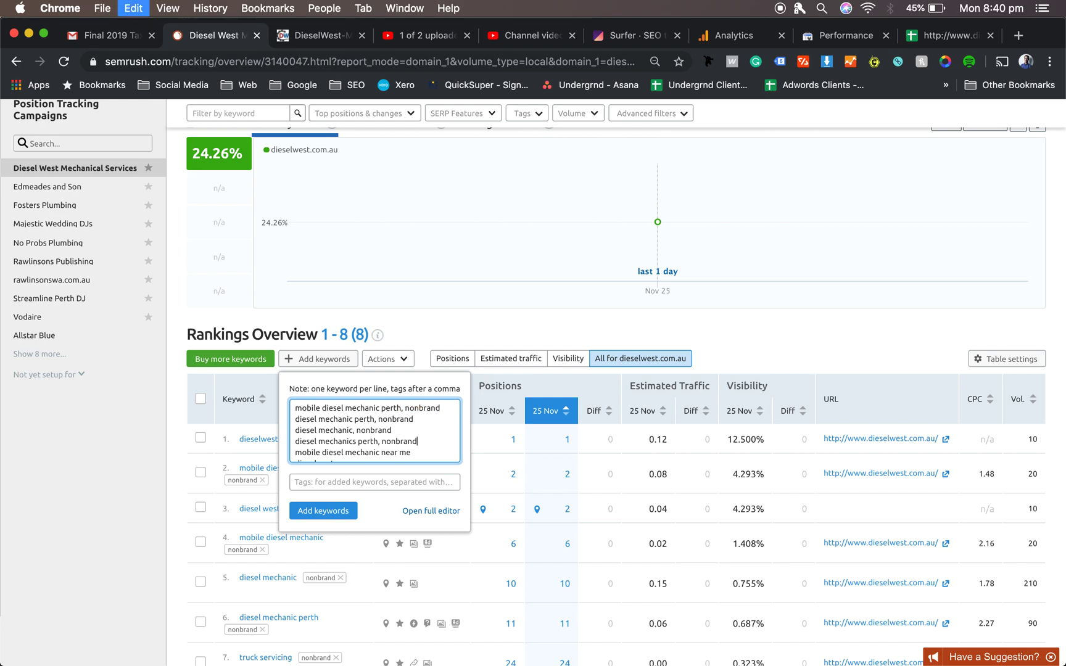
pyautogui.click(412, 452)
pyautogui.write(', nonbrand')
pyautogui.click(343, 457)
pyautogui.write(', nonbrand')
pyautogui.click(379, 430)
pyautogui.write(', nonbrand')
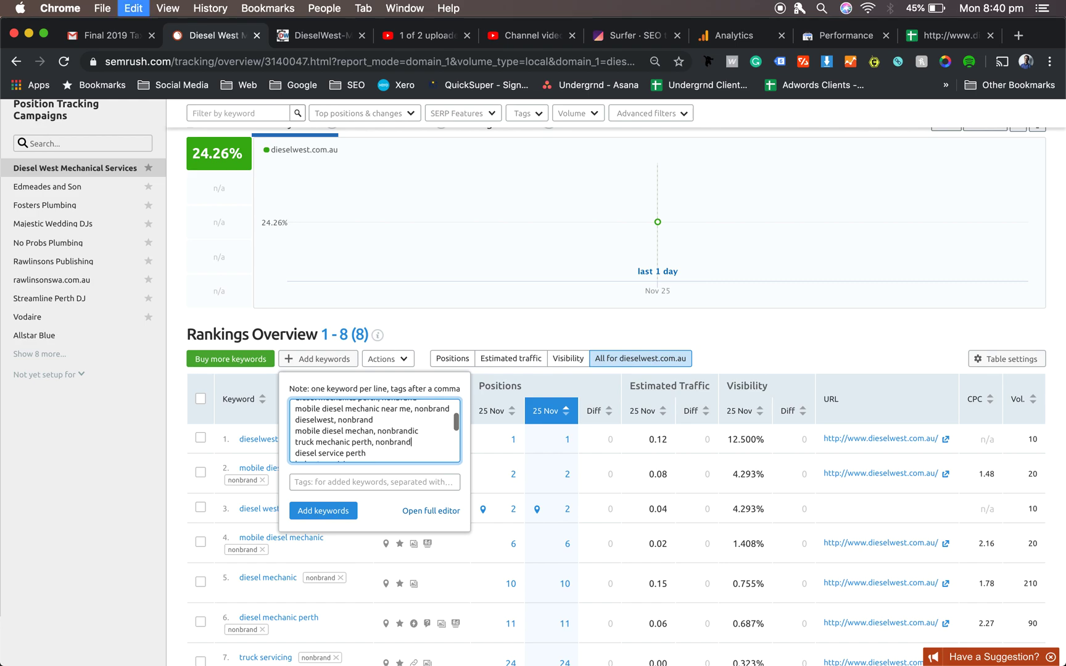
pyautogui.click(367, 452)
pyautogui.write(', nonbrand')
pyautogui.click(359, 457)
pyautogui.write(', nonbrand')
pyautogui.click(372, 441)
pyautogui.write(', nonbrand')
pyautogui.click(398, 452)
pyautogui.write(', nonbrand')
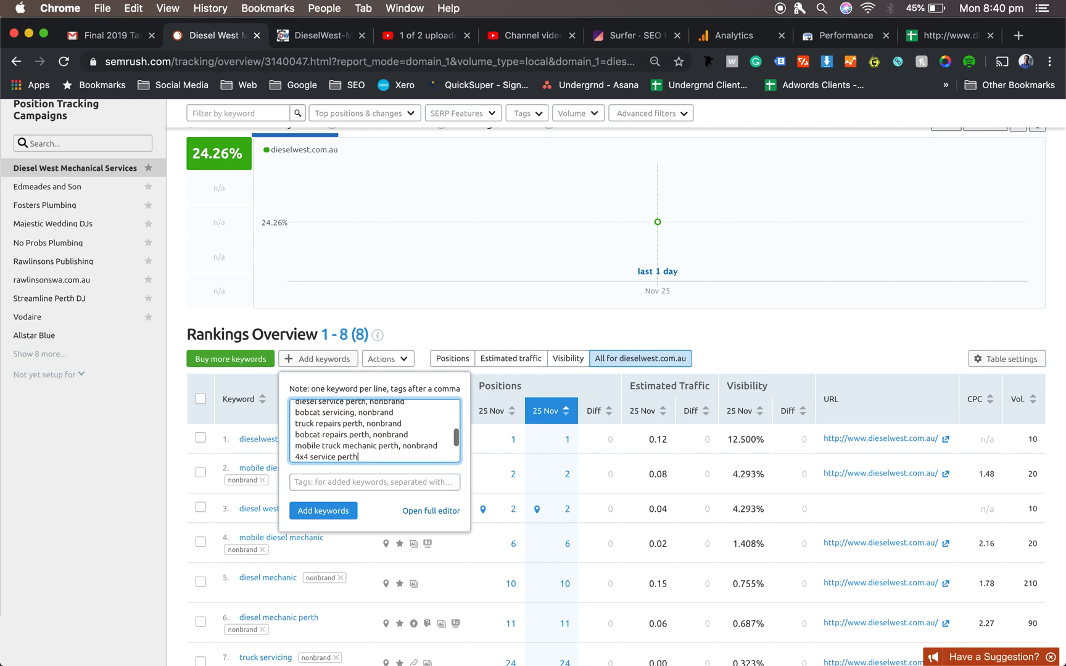
pyautogui.click(396, 420)
pyautogui.press('cmd+v')
pyautogui.click(431, 430)
pyautogui.press('cmd+v')
pyautogui.click(416, 442)
pyautogui.write(', nonbrand')
pyautogui.write(', nonbrand')
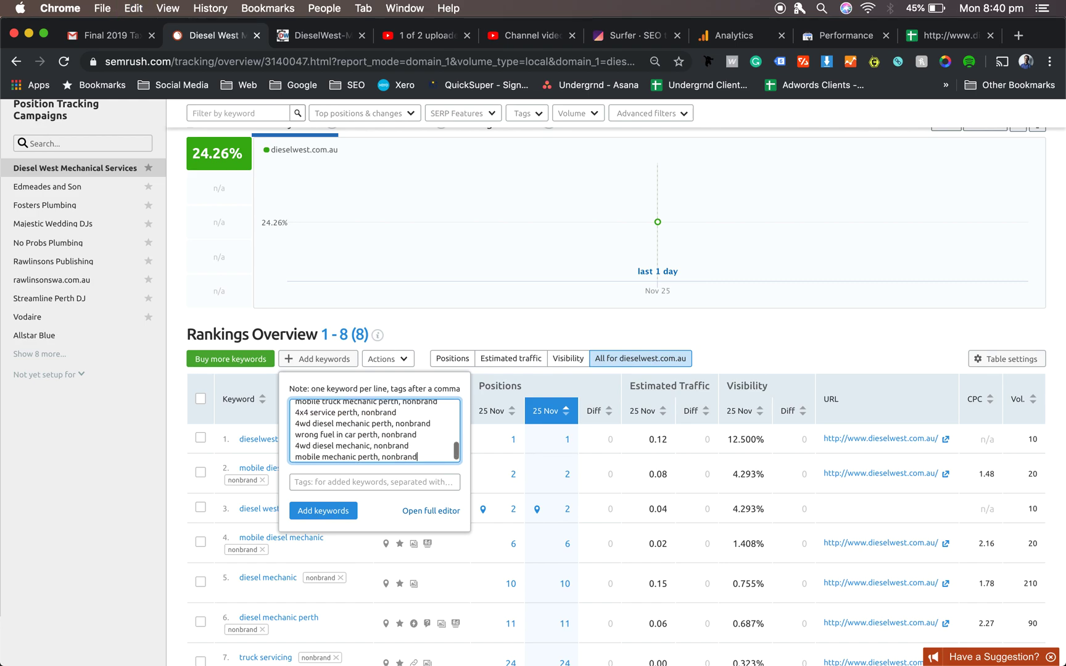
pyautogui.click(419, 456)
pyautogui.write(', nonbrand')
# Remove the stray extra tag text and submit the 14 tagged keywords for tracking
pyautogui.press('BackSpace')
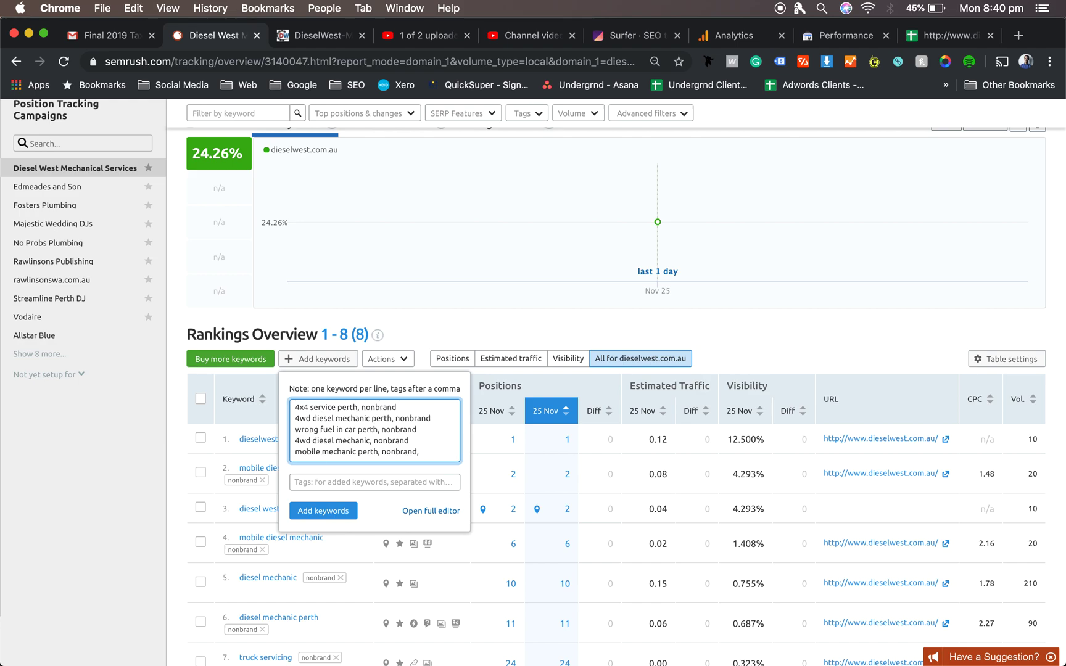
pyautogui.click(346, 482)
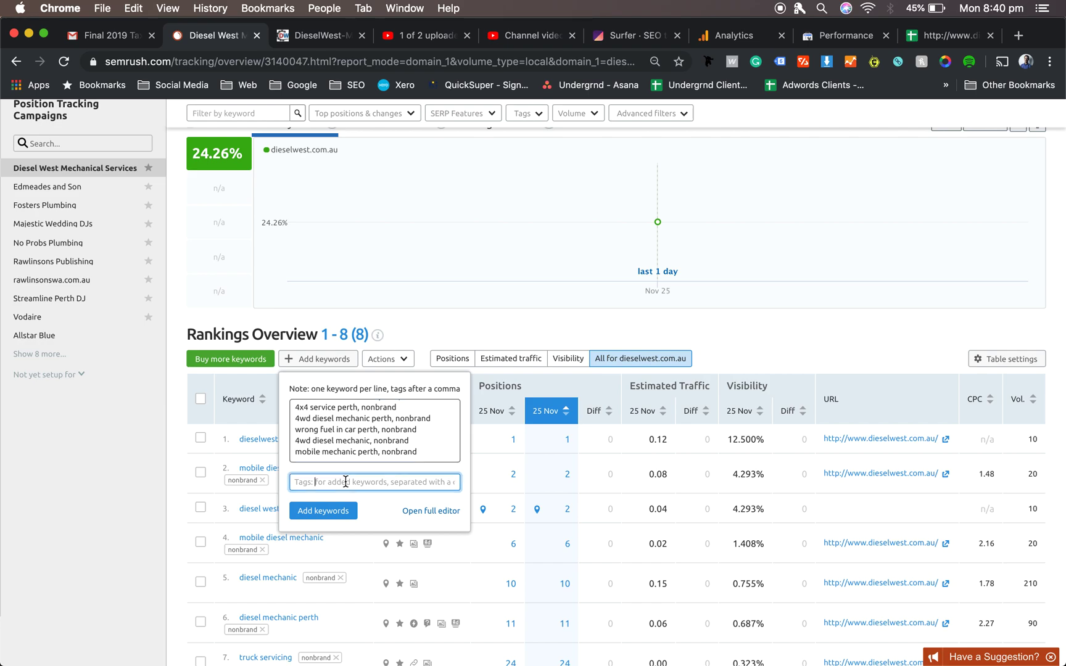
pyautogui.click(326, 510)
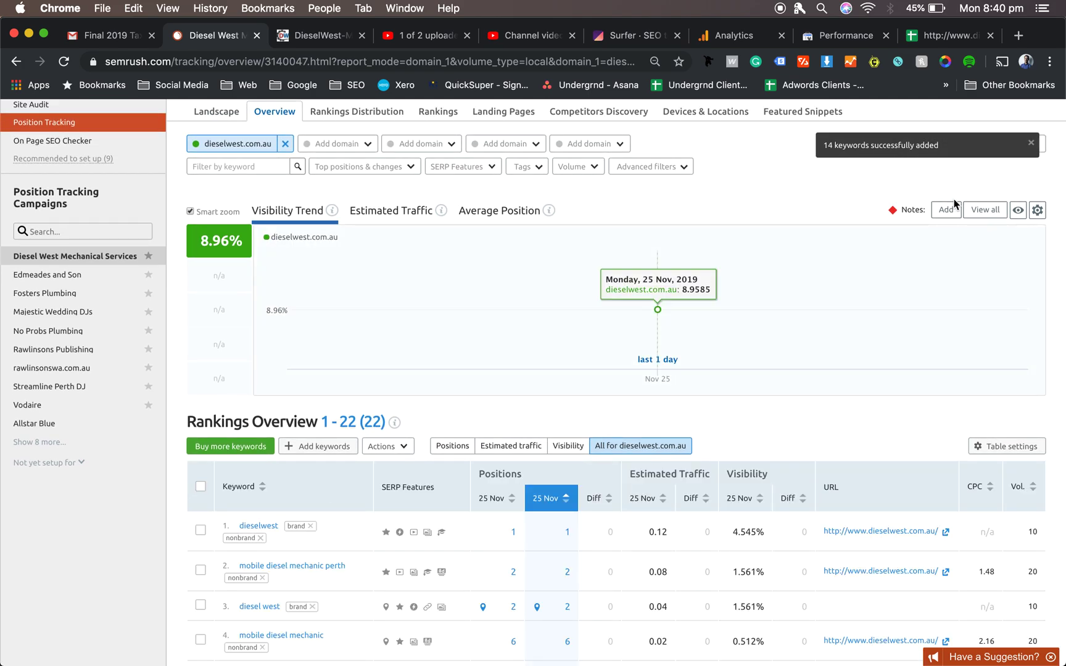
pyautogui.scroll(-5, 555, 488)
pyautogui.scroll(-3, 350, 464)
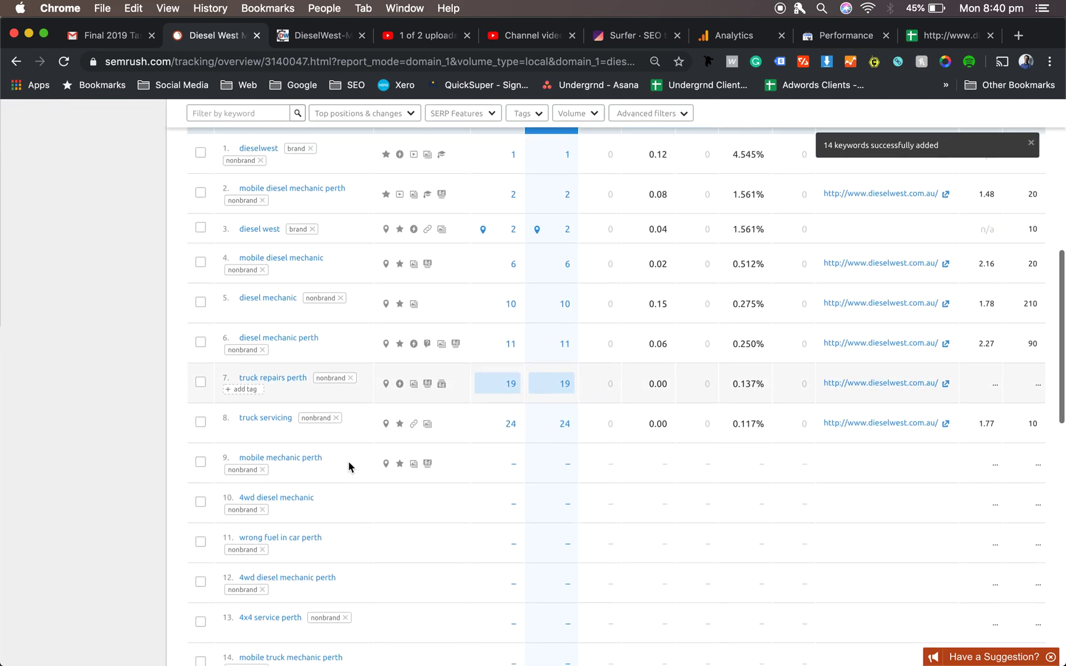
pyautogui.scroll(5, 350, 464)
pyautogui.scroll(-5, 350, 467)
pyautogui.scroll(4, 349, 467)
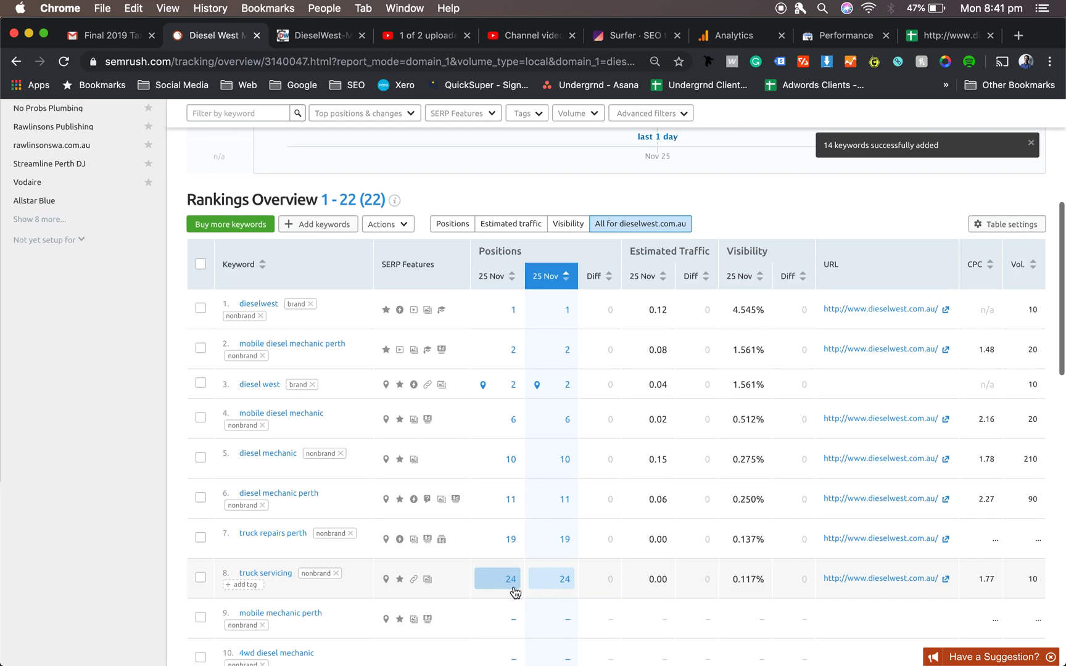
pyautogui.scroll(-7, 518, 580)
pyautogui.scroll(-6, 445, 560)
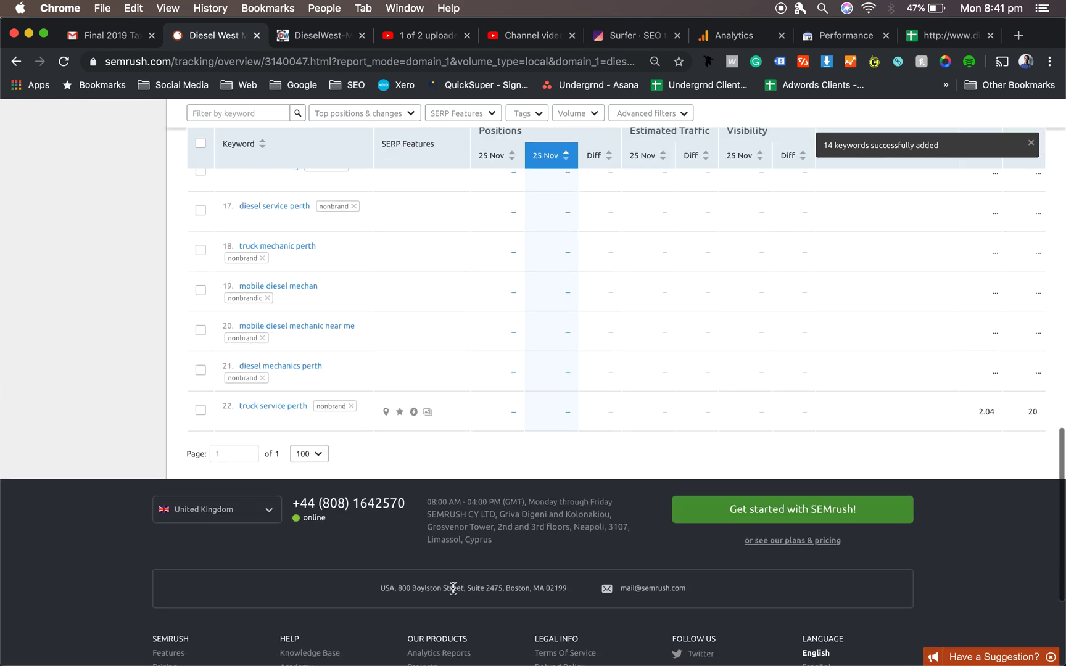
pyautogui.scroll(4, 452, 592)
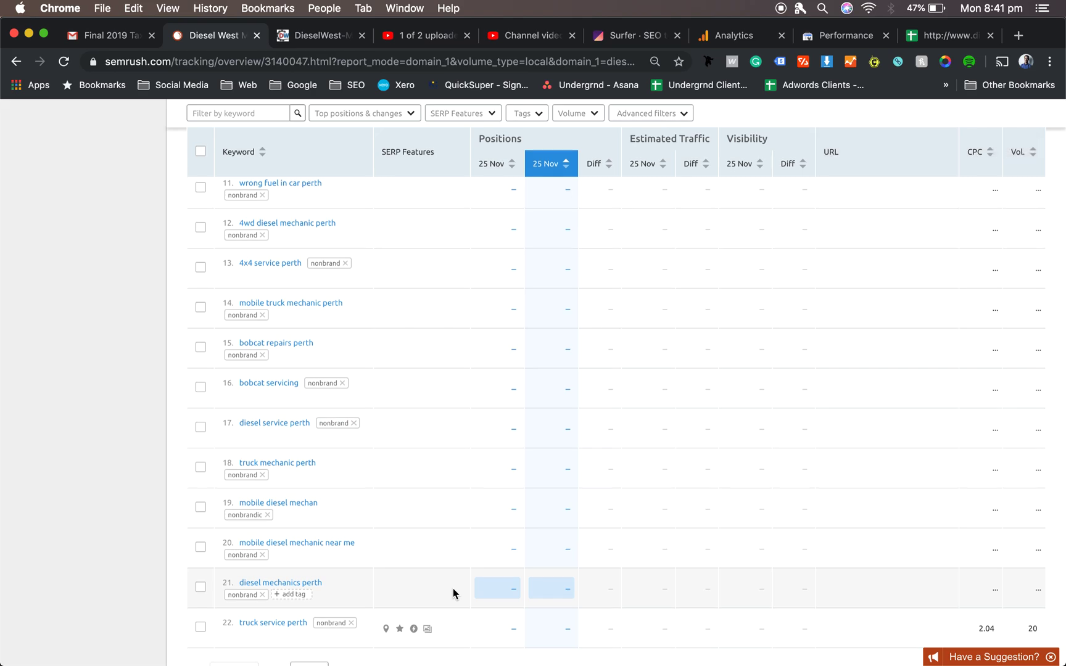
pyautogui.scroll(-2, 453, 594)
pyautogui.scroll(5, 452, 594)
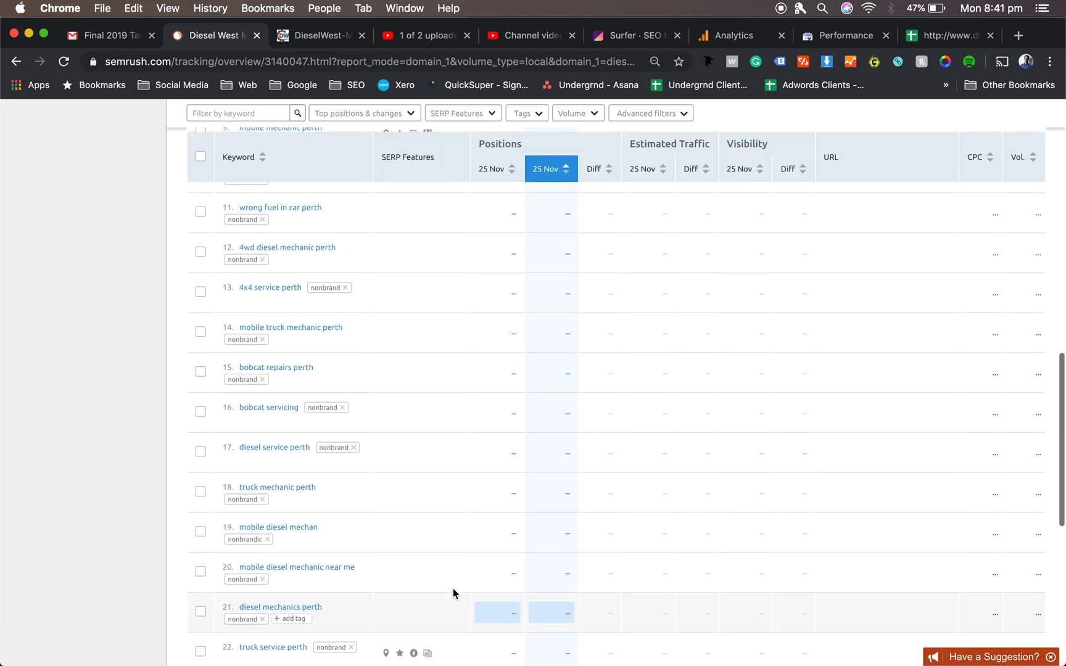
pyautogui.scroll(1, 454, 593)
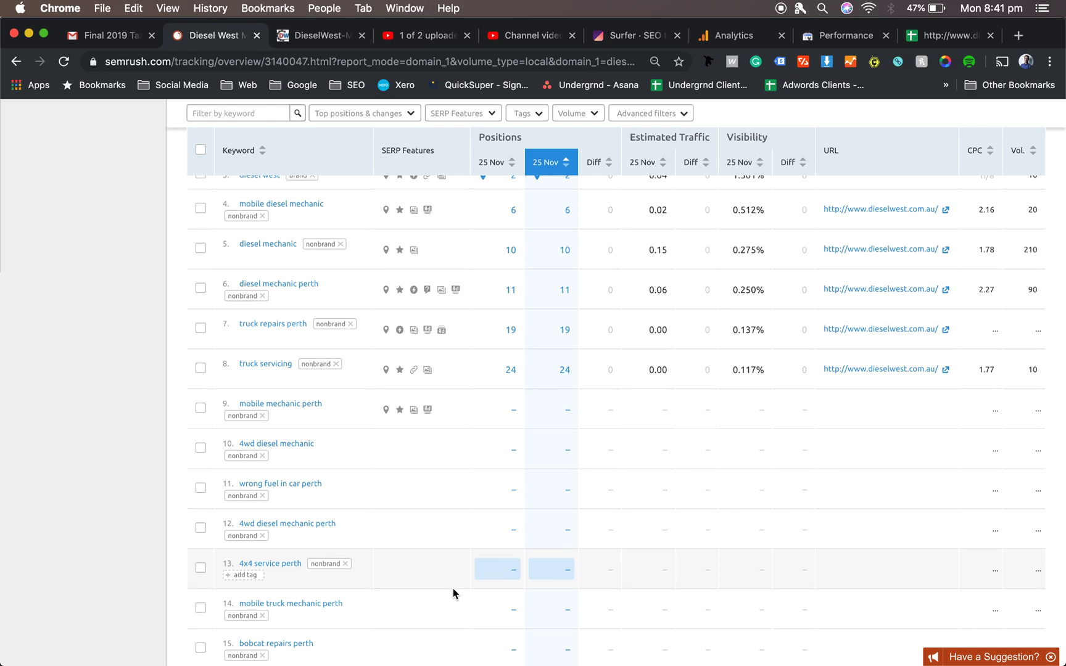
pyautogui.scroll(-1, 452, 593)
pyautogui.scroll(3, 514, 416)
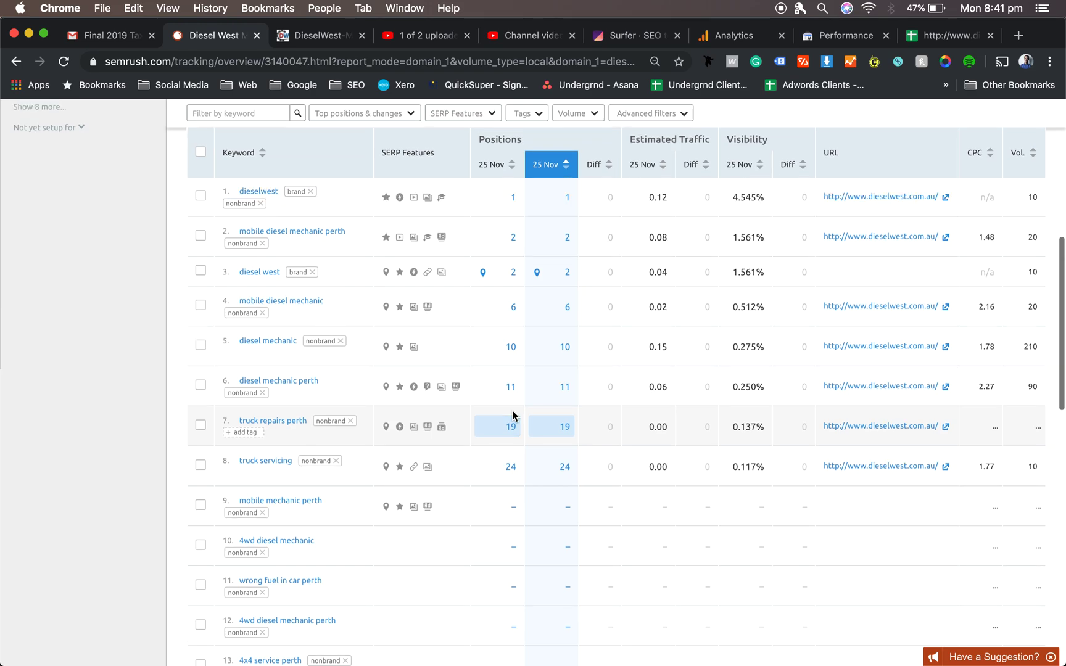
pyautogui.scroll(2, 506, 407)
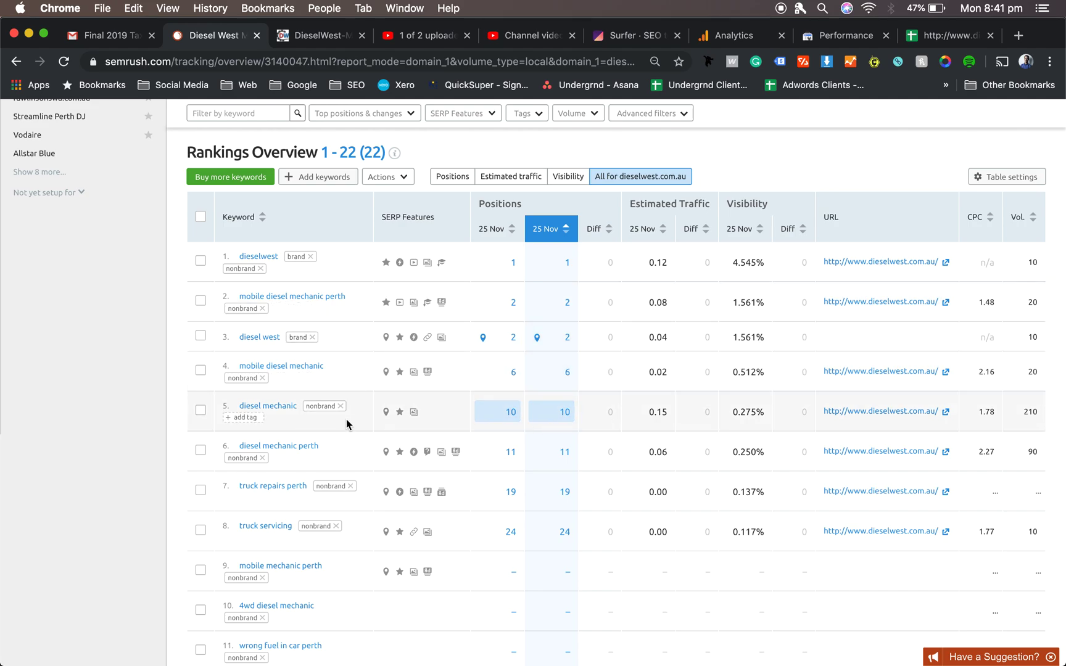
pyautogui.scroll(-1, 401, 438)
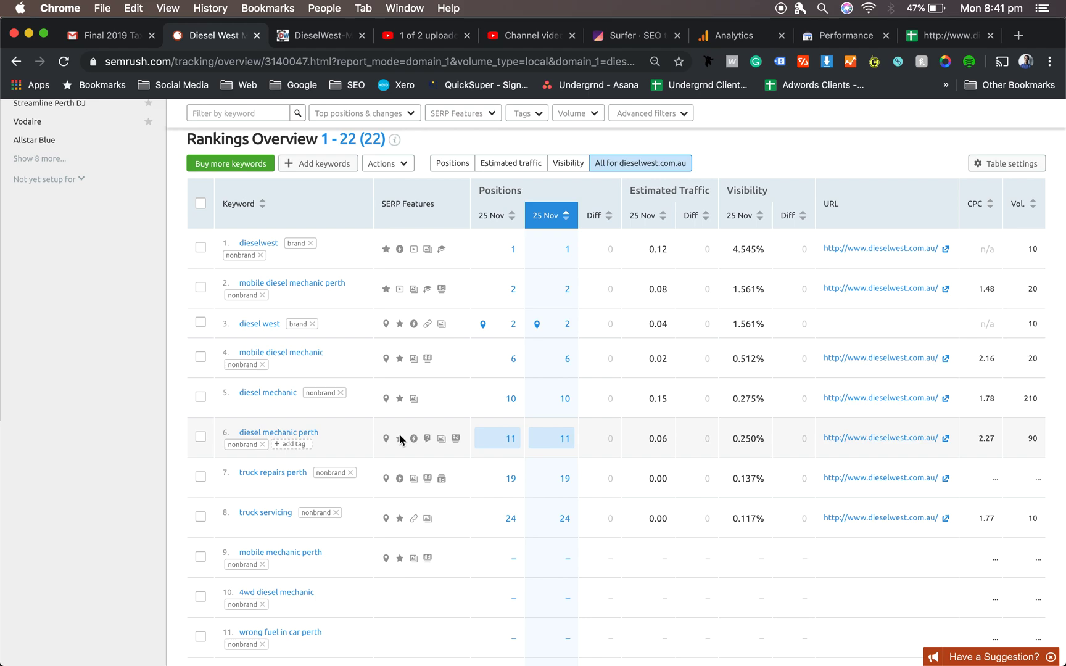
pyautogui.scroll(-1, 420, 456)
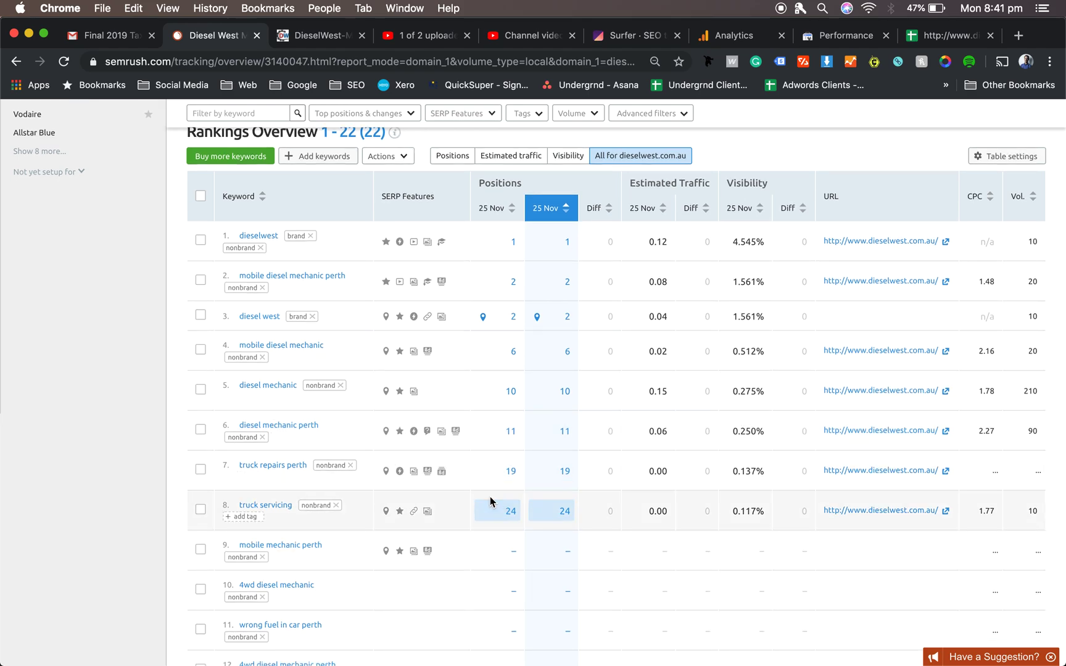
pyautogui.scroll(-1, 490, 497)
pyautogui.scroll(-4, 302, 504)
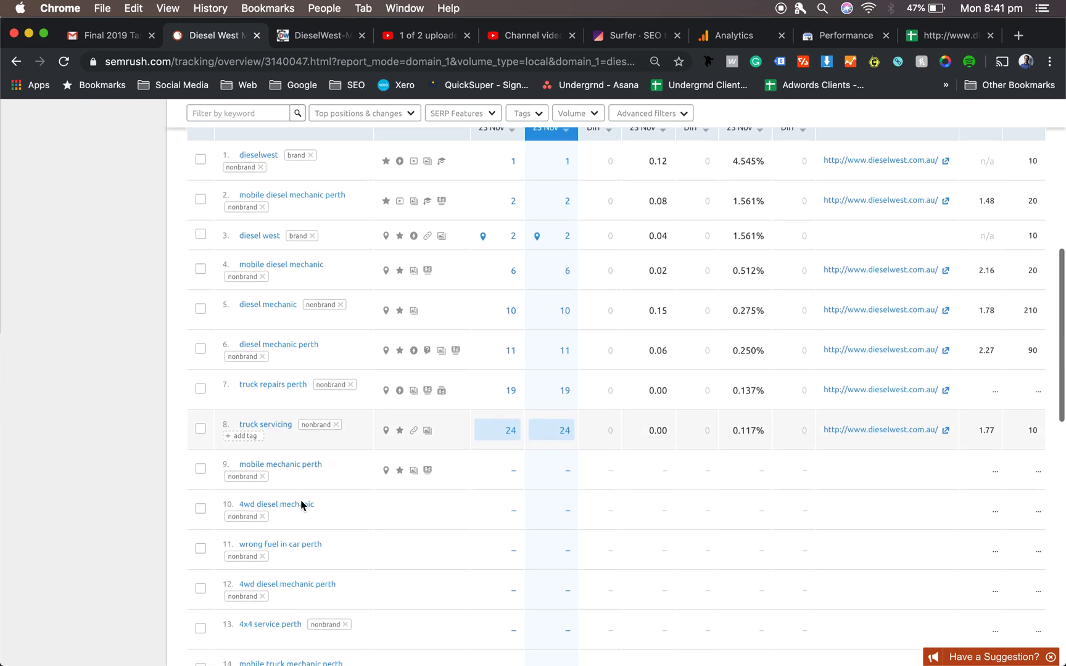
pyautogui.scroll(5, 303, 504)
pyautogui.scroll(-1, 302, 505)
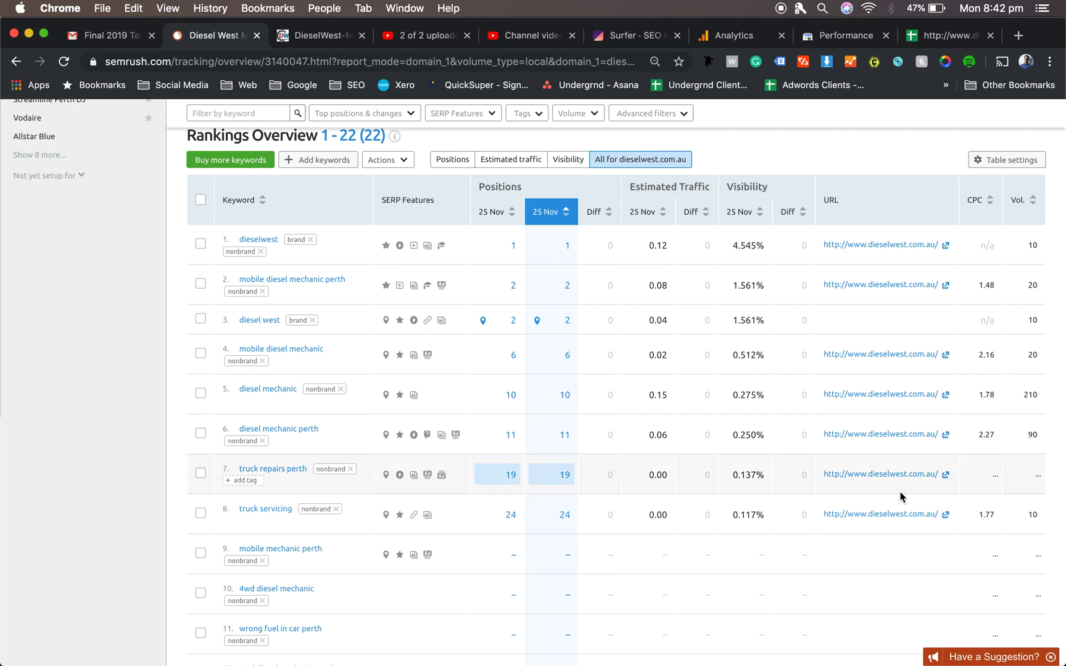
pyautogui.scroll(-3, 905, 496)
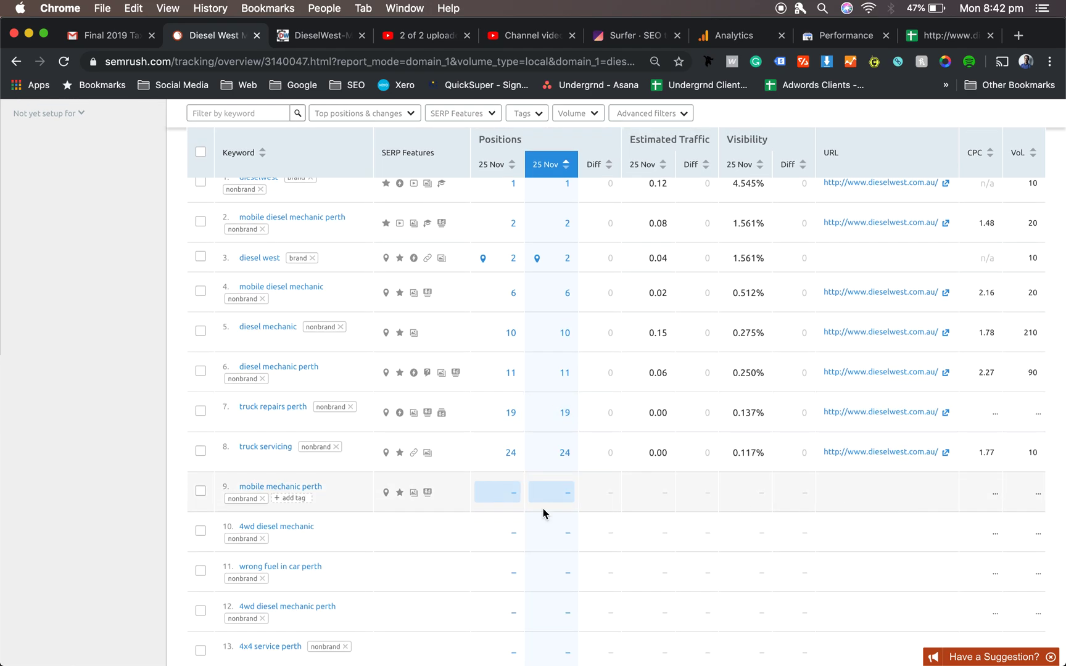
pyautogui.scroll(-4, 399, 515)
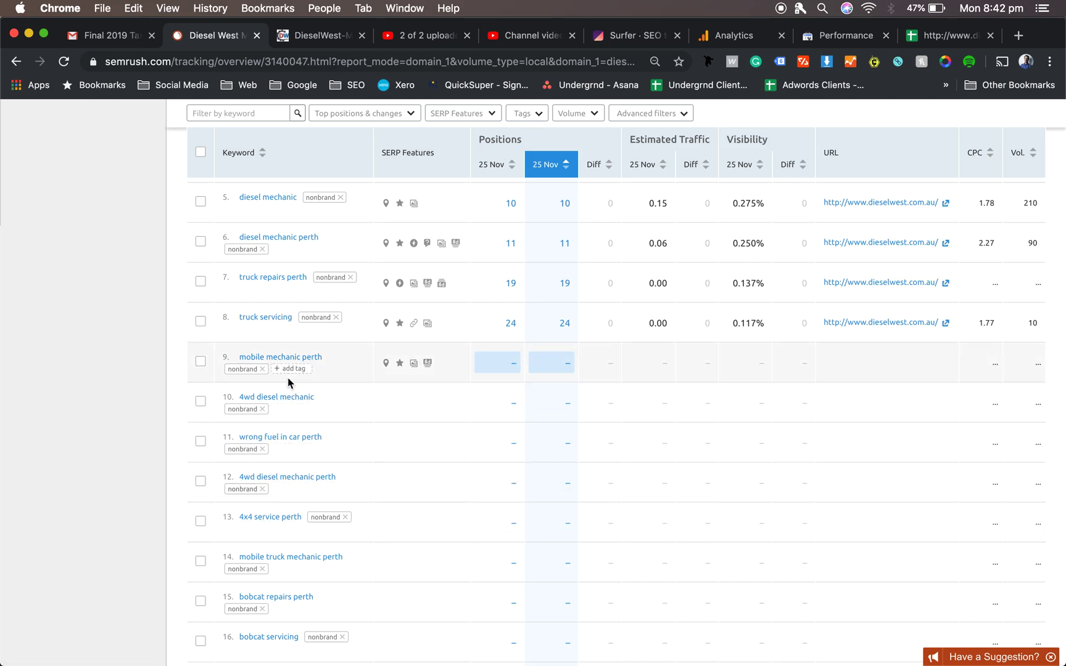
pyautogui.scroll(-2, 289, 380)
pyautogui.scroll(4, 288, 380)
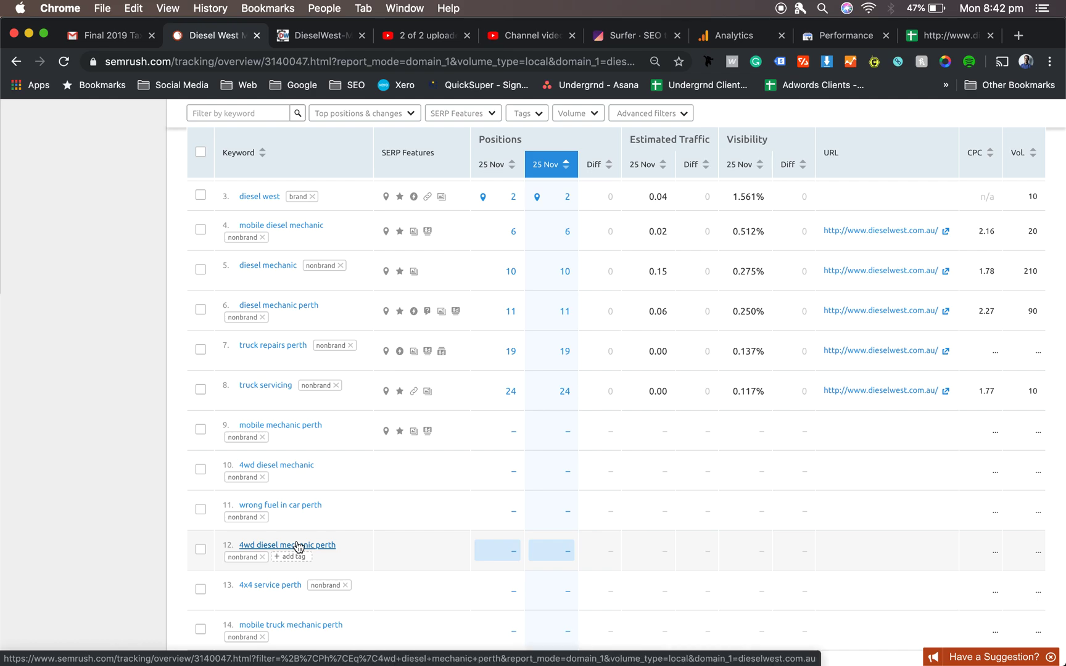
pyautogui.scroll(4, 340, 373)
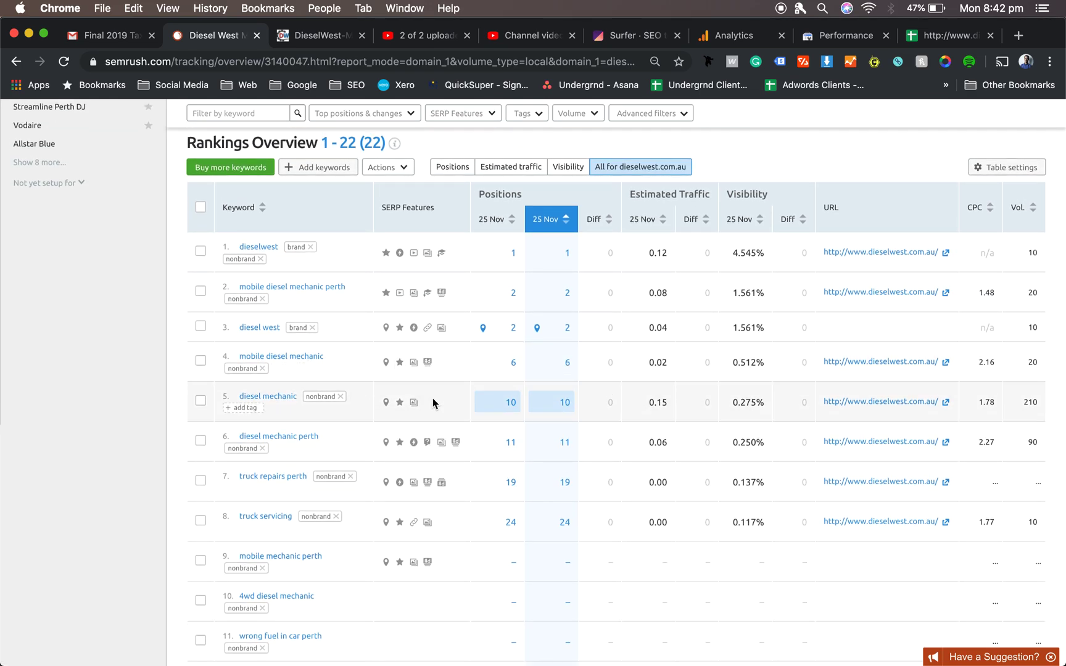
pyautogui.scroll(10, 474, 344)
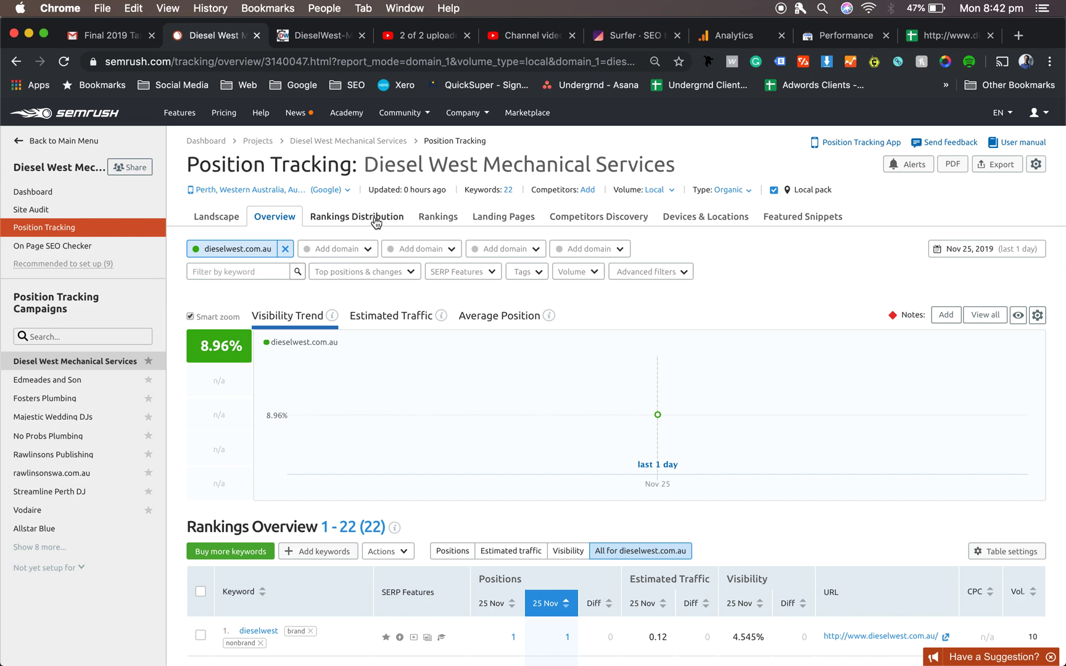
# Review the suggested competitor domains without adding any, and check the SERP Features filter
pyautogui.click(338, 250)
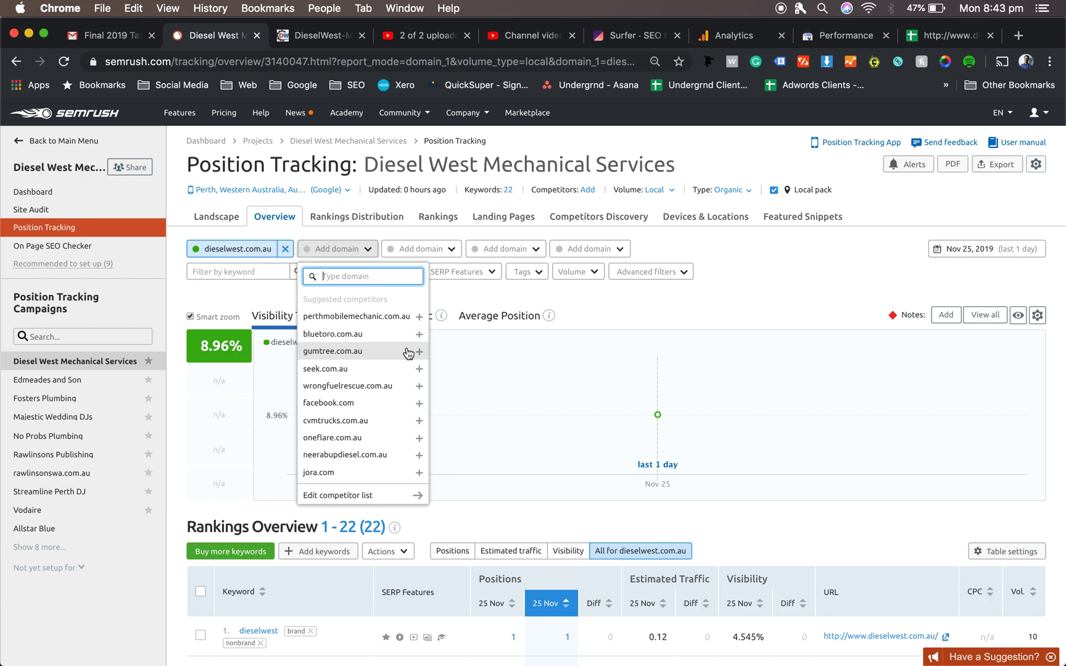
pyautogui.click(632, 316)
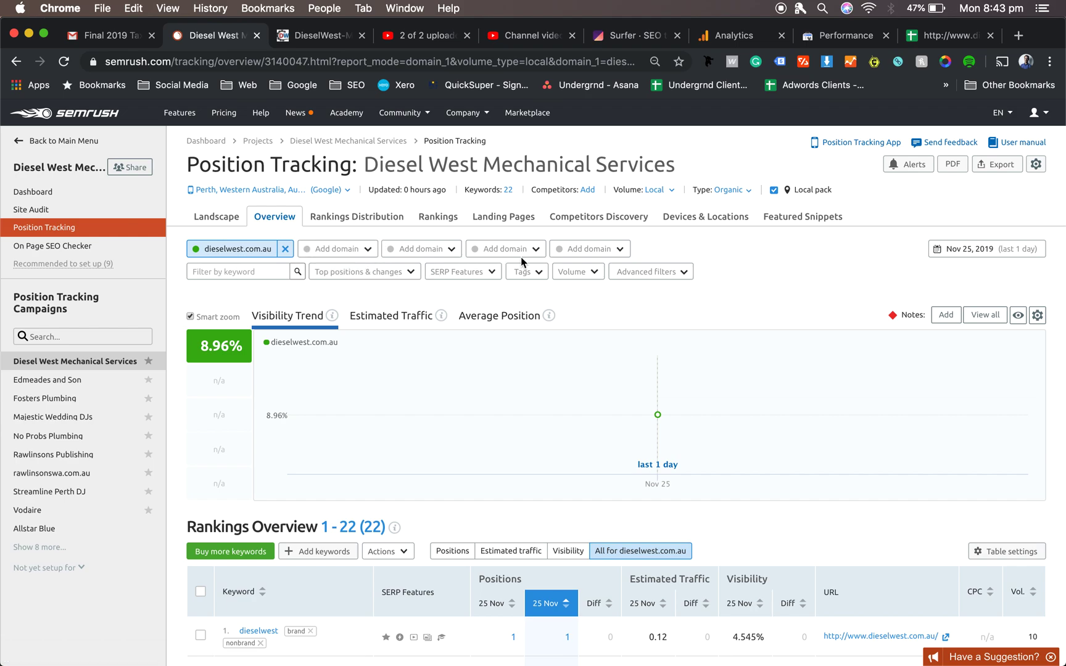
pyautogui.click(443, 278)
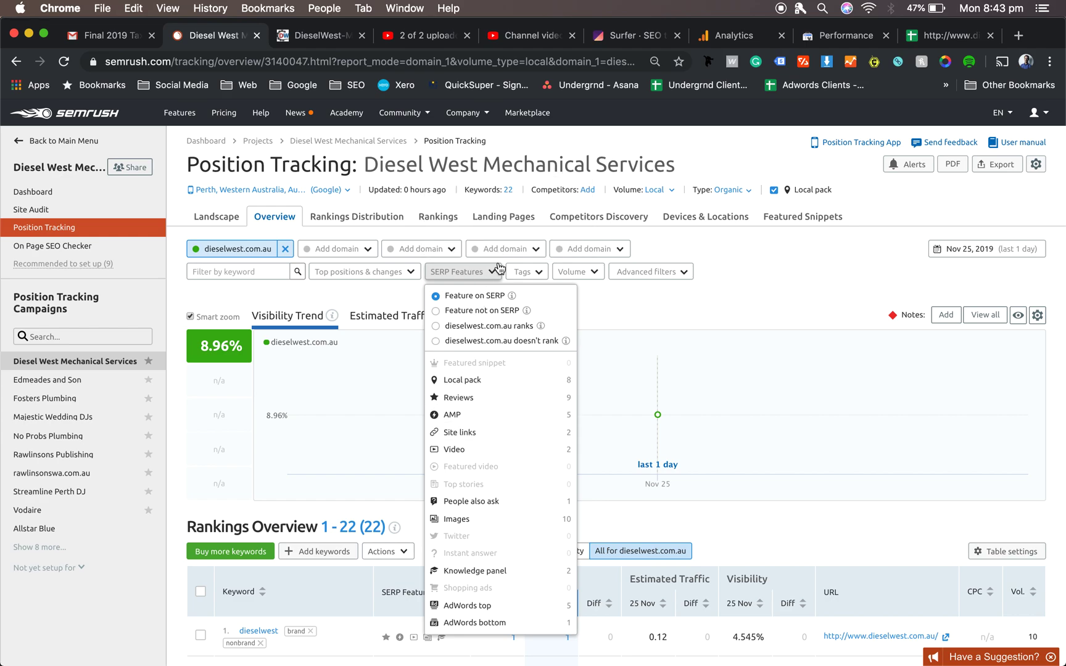
# Look at the Tags and Volume filter options, open Advanced filters, then go to Rankings Distribution
pyautogui.click(536, 270)
pyautogui.click(577, 272)
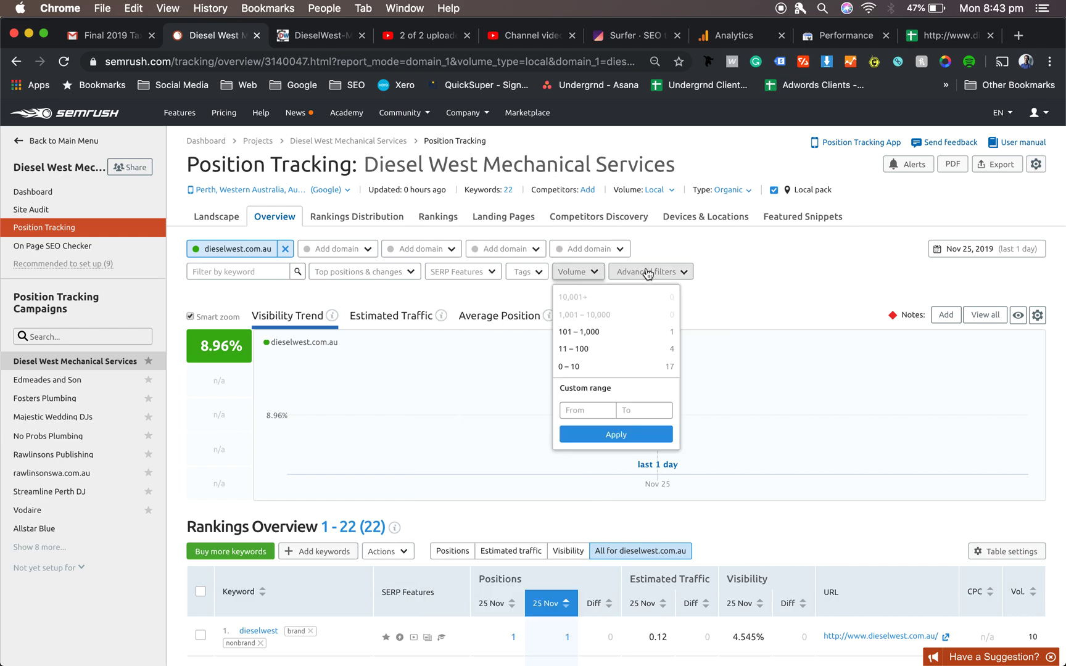
pyautogui.click(532, 277)
pyautogui.click(632, 273)
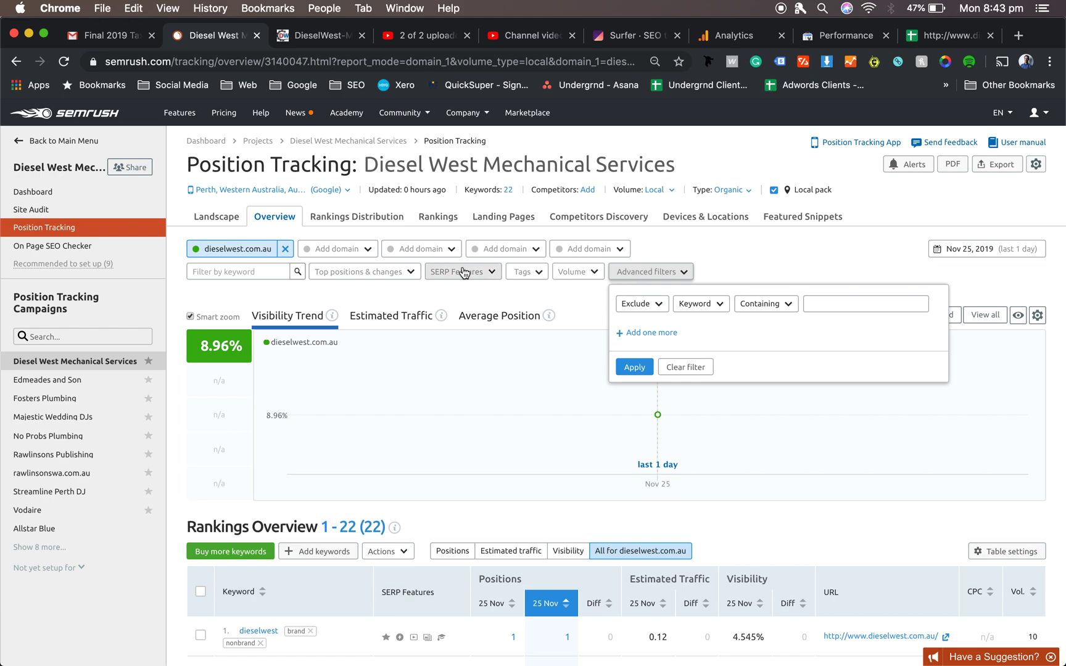
pyautogui.click(332, 218)
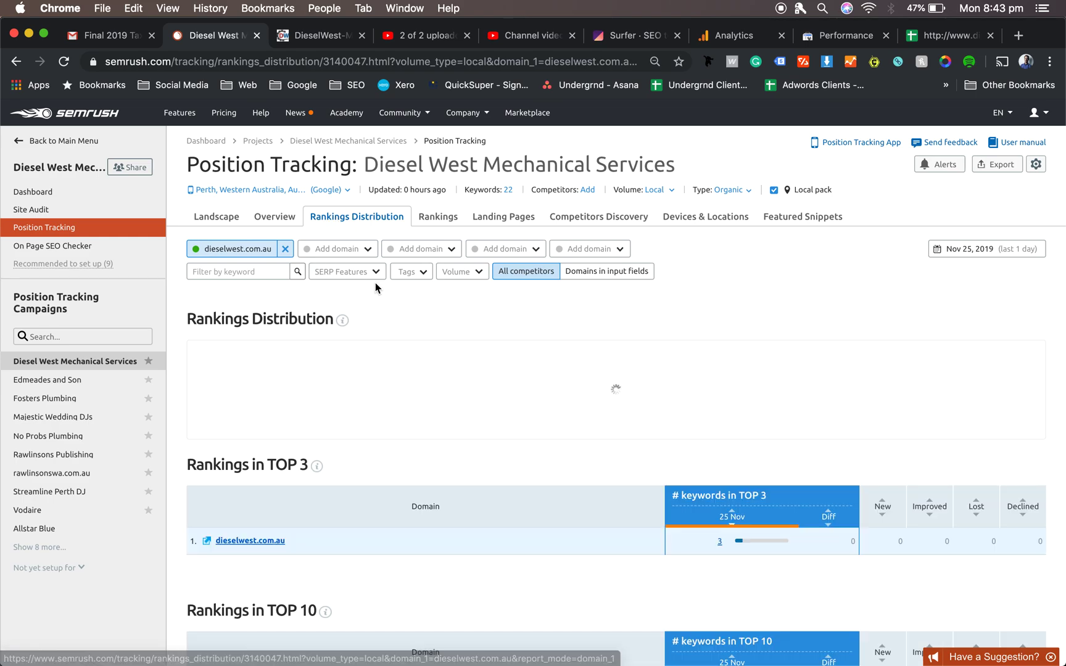
# Scroll the TOP 3, TOP 10 and TOP 20 tables (3, 14, 18 keywords), then open Rankings
pyautogui.scroll(-3, 375, 287)
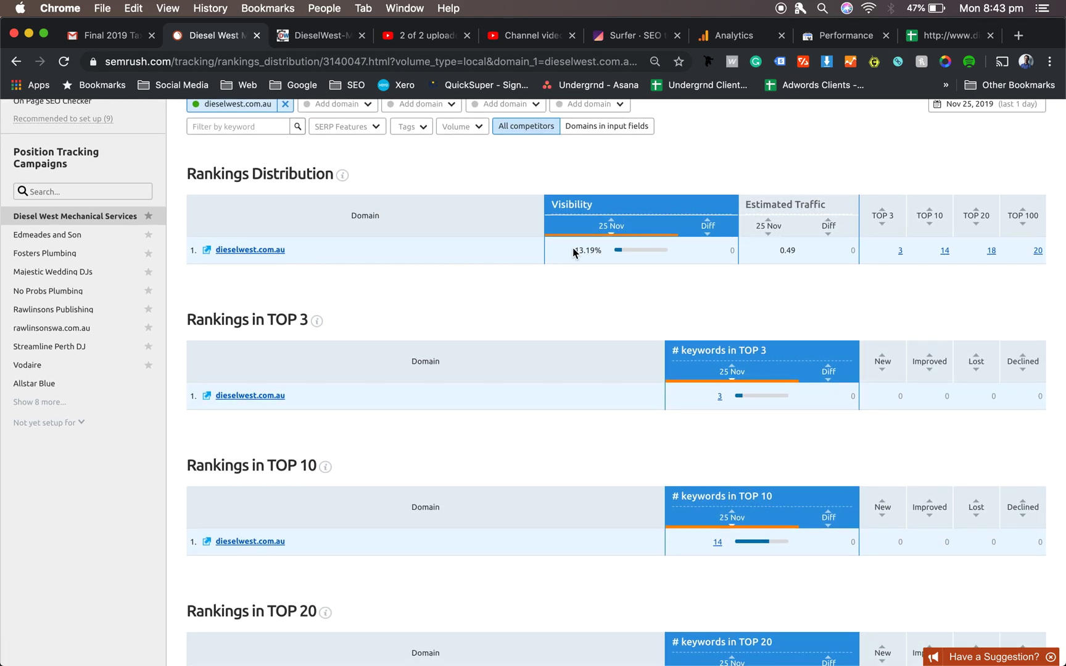
pyautogui.scroll(-1, 572, 247)
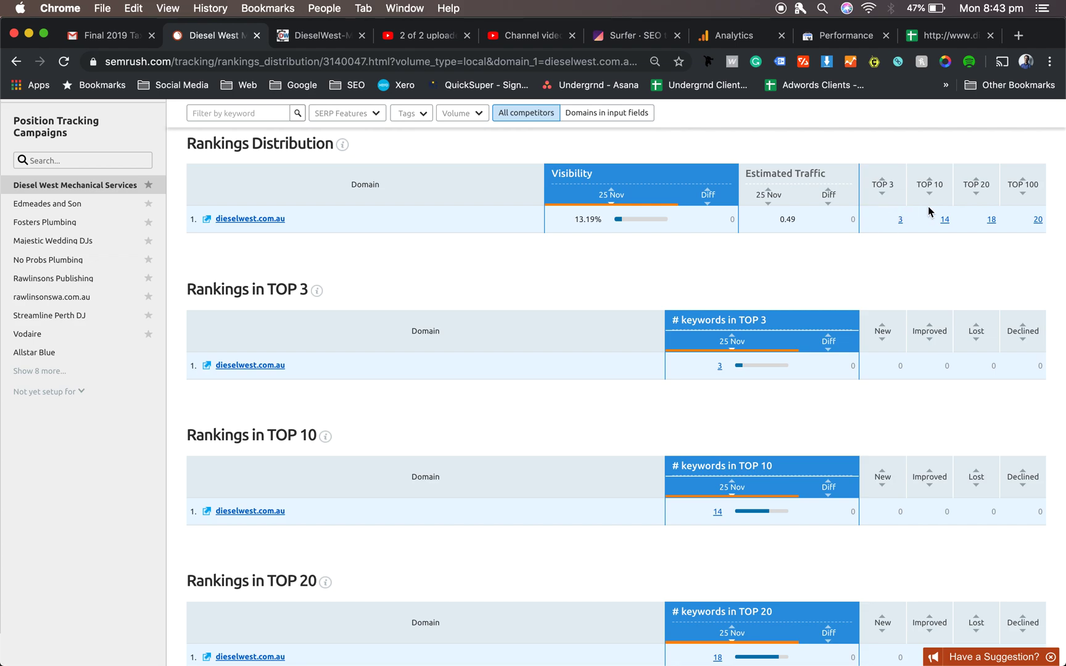
pyautogui.scroll(-2, 948, 222)
pyautogui.scroll(5, 953, 238)
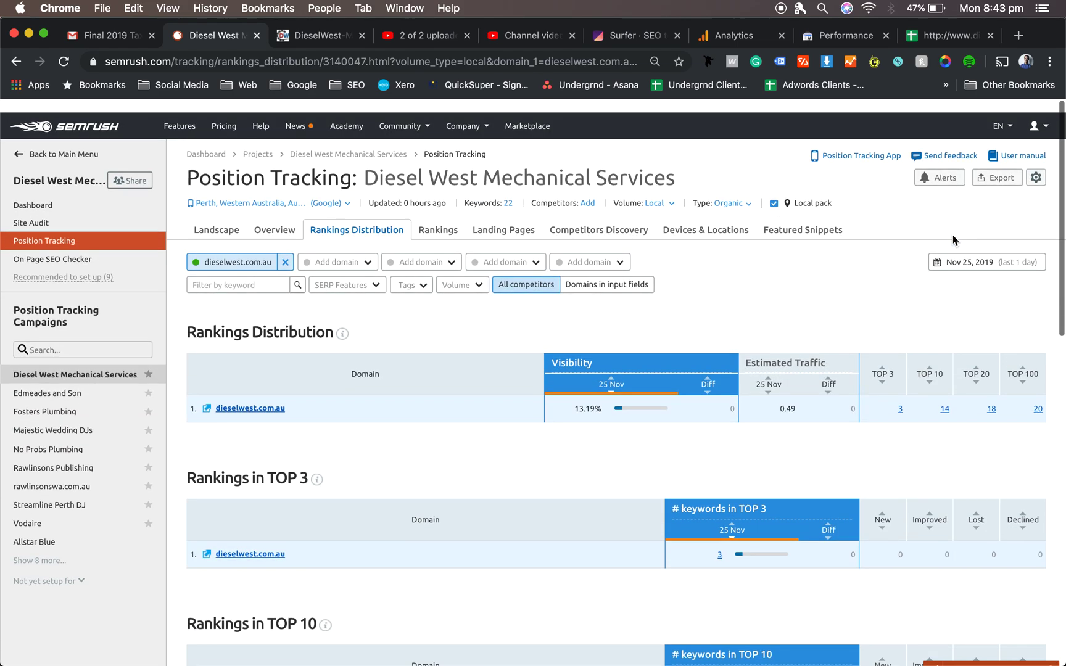
pyautogui.click(438, 217)
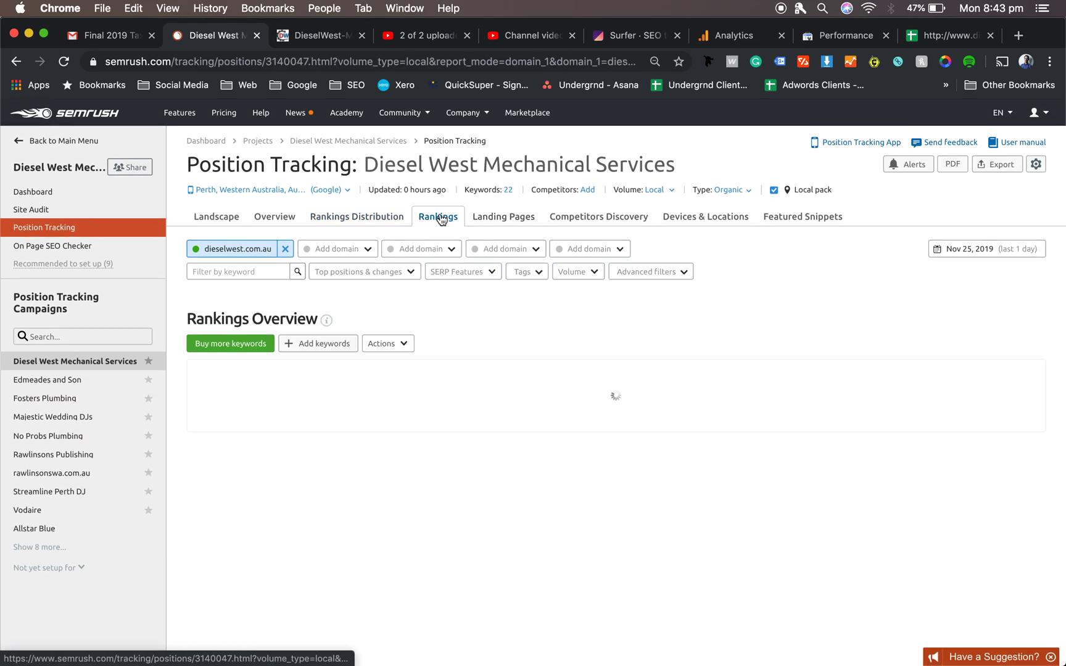
# Scroll the keyword rankings and expand the position trend chart for 'mobile truck mechanic perth'
pyautogui.scroll(-5, 659, 545)
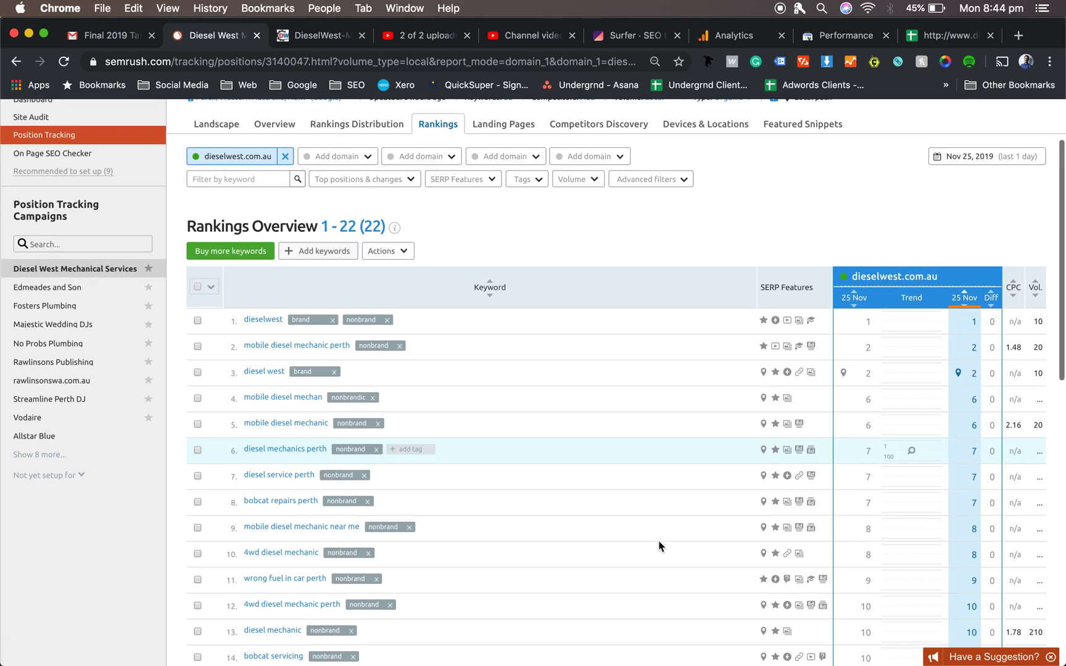
pyautogui.scroll(-1, 659, 546)
pyautogui.scroll(6, 659, 546)
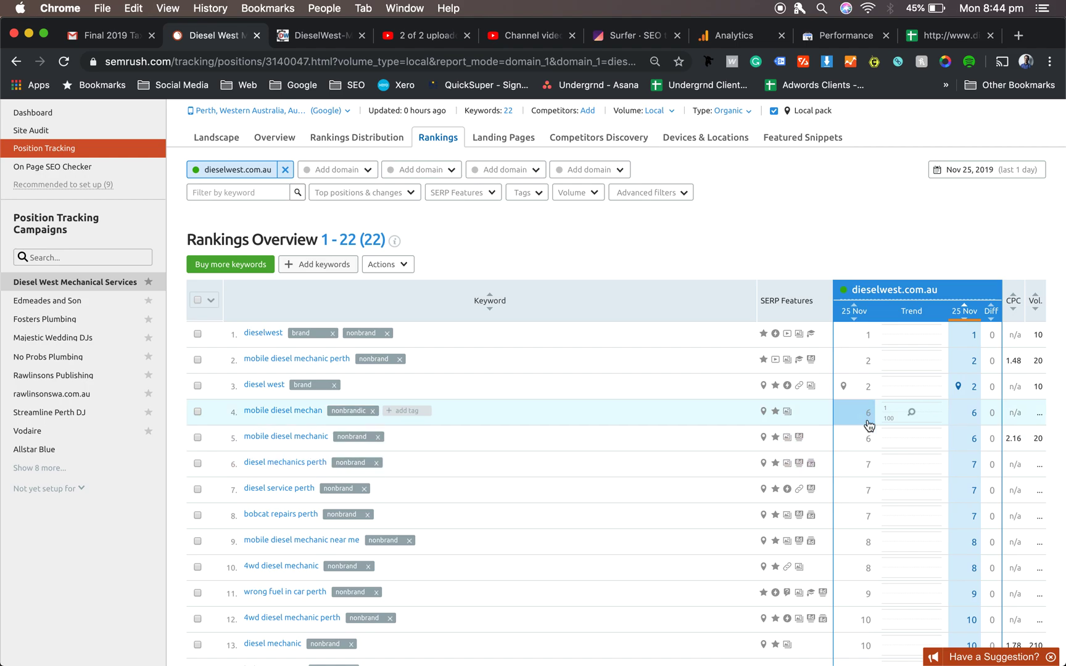
pyautogui.scroll(-10, 866, 441)
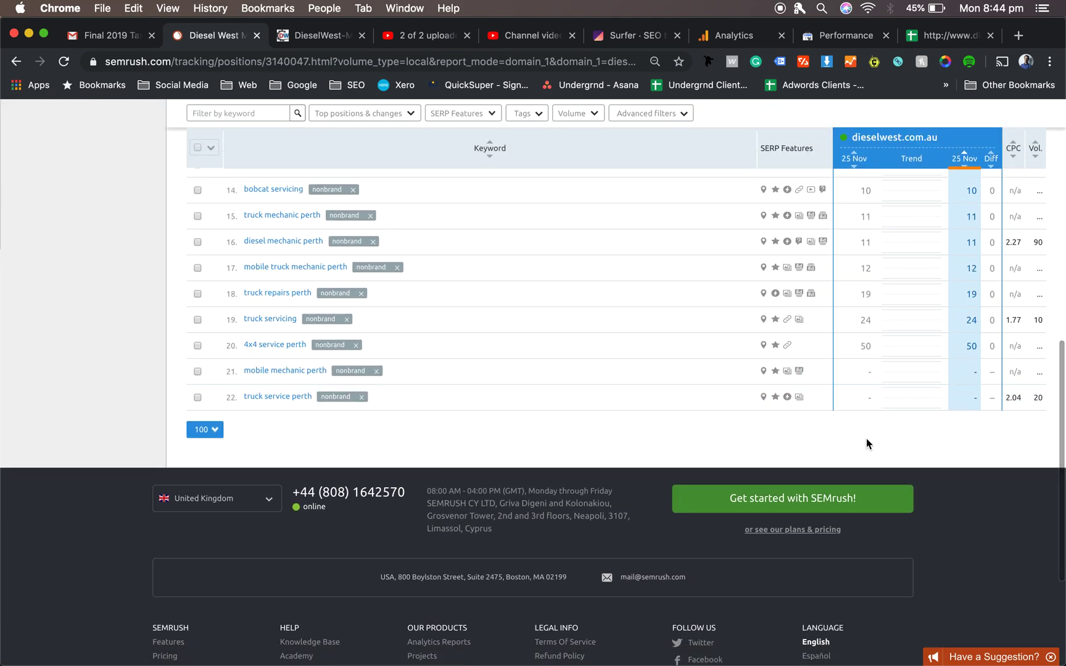
pyautogui.scroll(3, 867, 443)
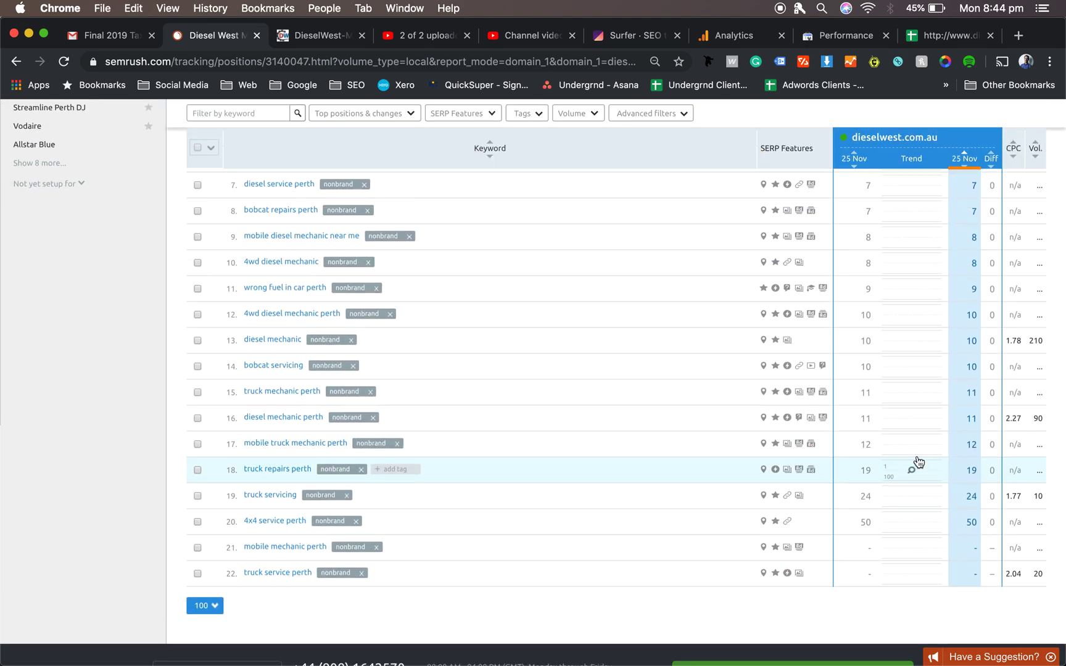
pyautogui.click(910, 448)
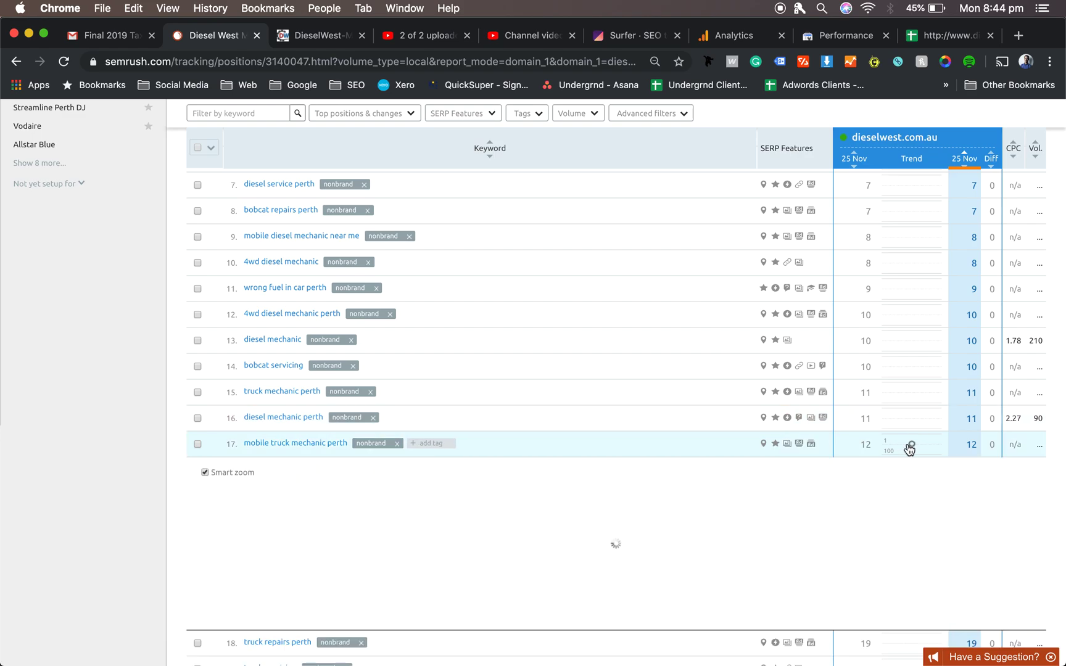
pyautogui.moveTo(673, 538)
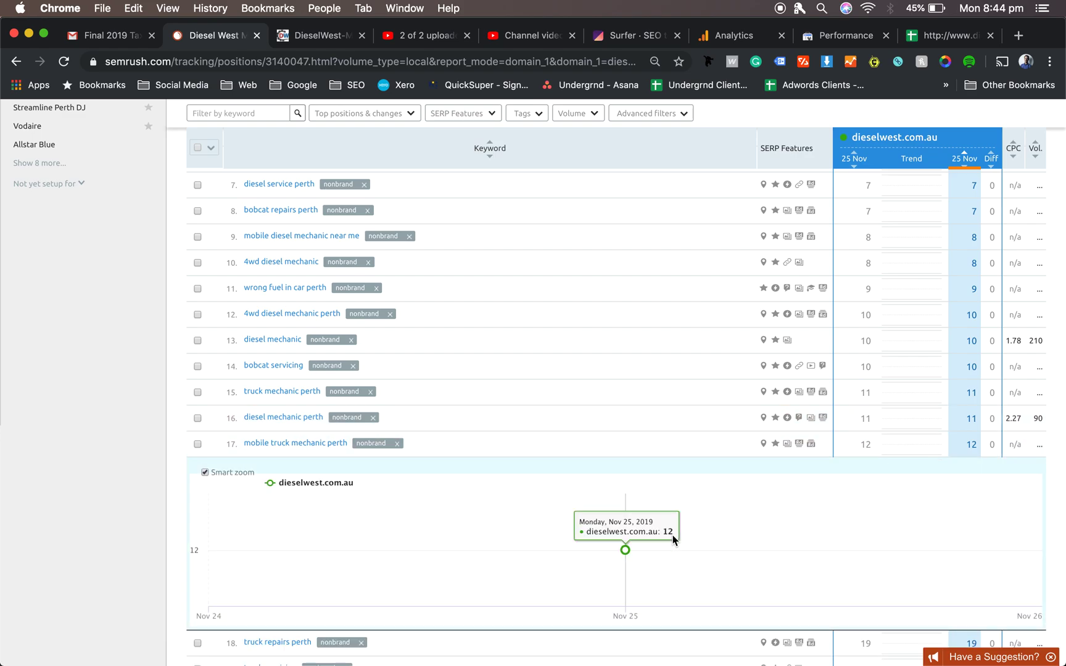
# Scroll back to the top and switch to the Landing Pages report
pyautogui.scroll(-5, 678, 530)
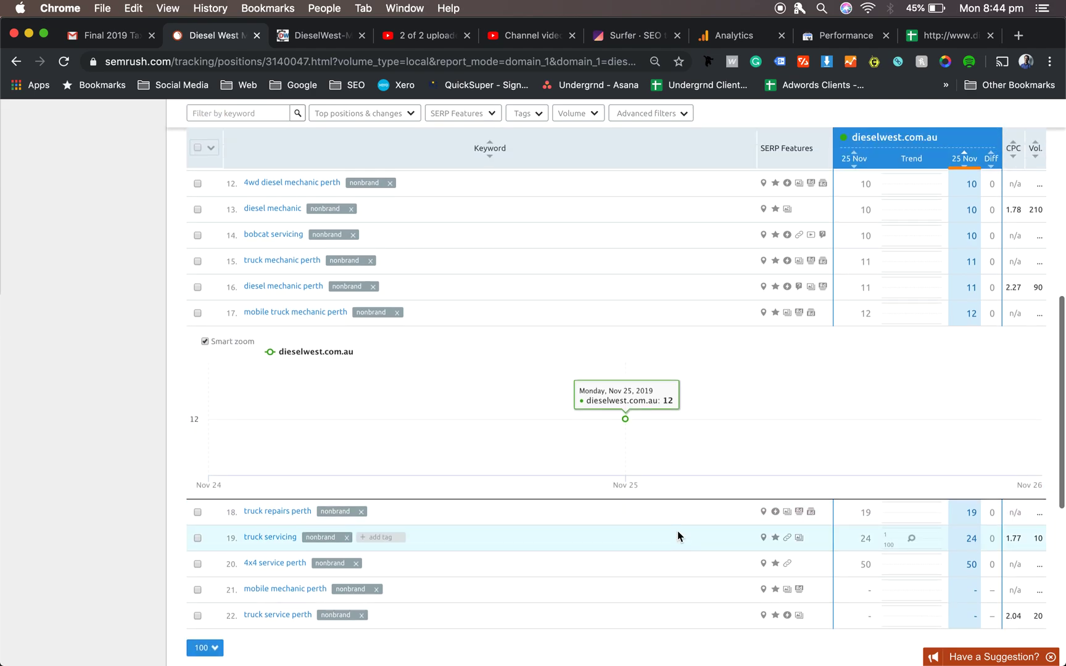
pyautogui.scroll(2, 677, 520)
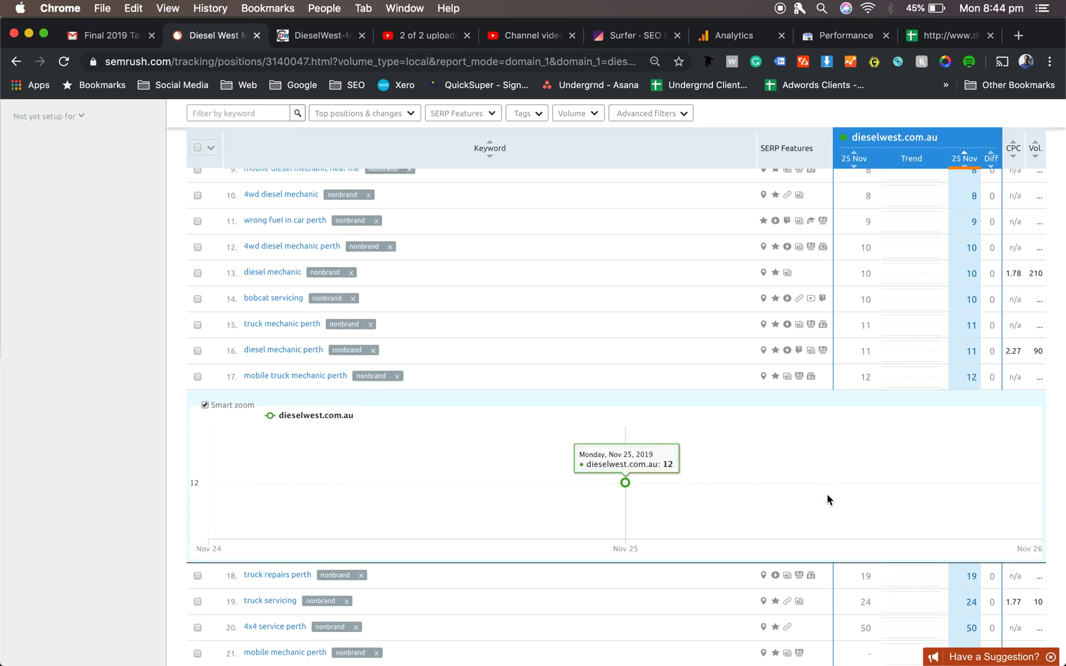
pyautogui.scroll(3, 918, 499)
pyautogui.scroll(6, 913, 501)
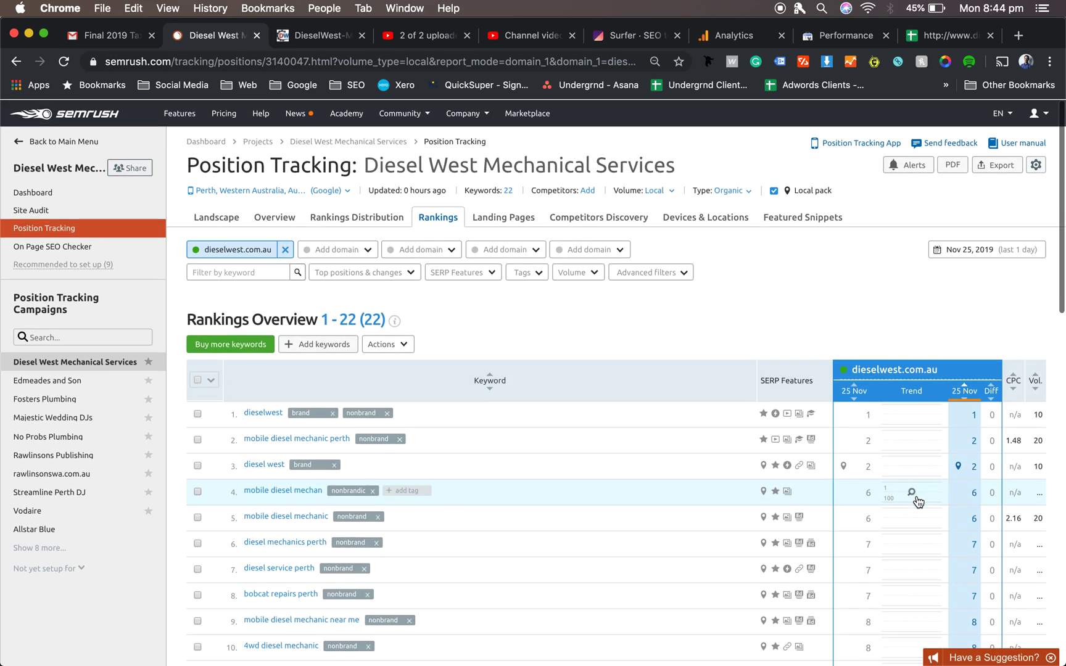
pyautogui.click(515, 226)
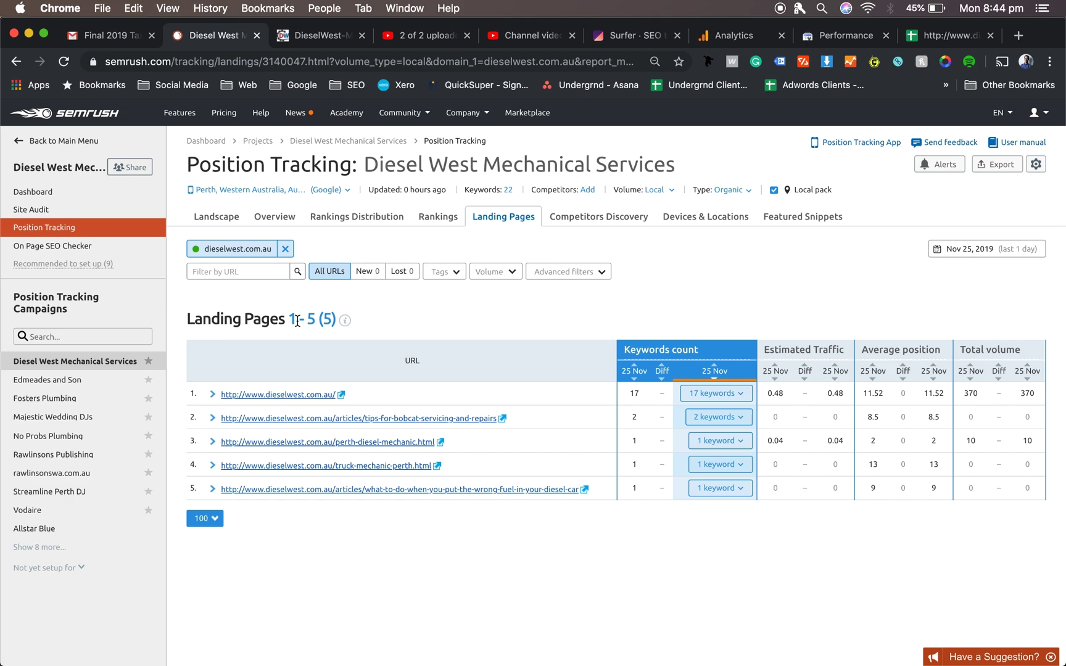
# Expand then collapse the bobcat servicing article's keywords, and move to Competitors Discovery
pyautogui.click(713, 417)
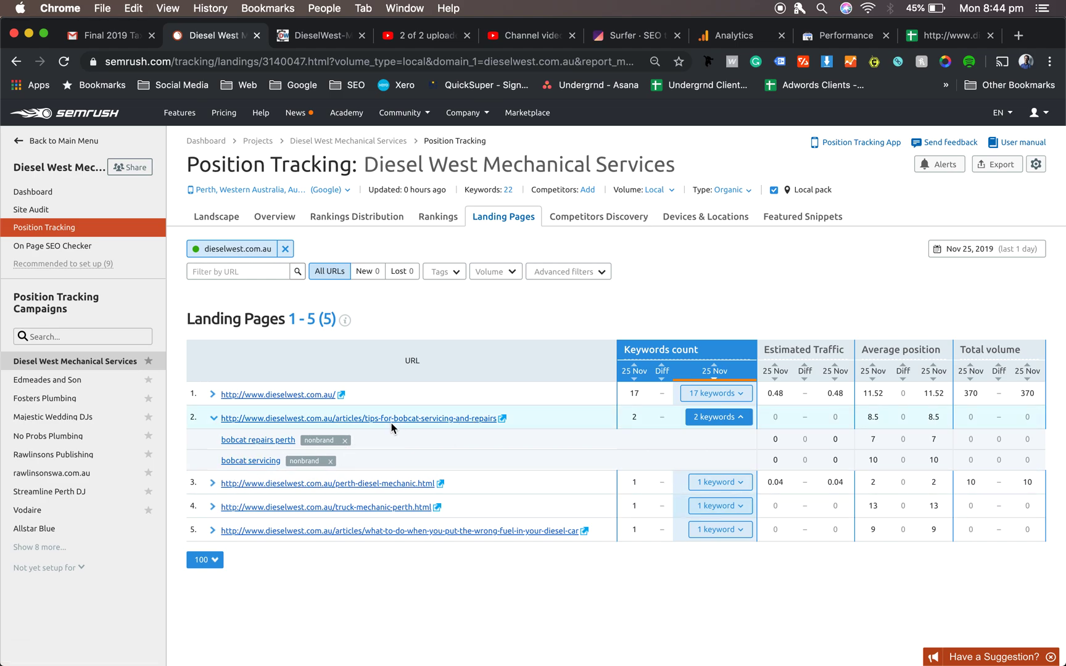
pyautogui.click(741, 418)
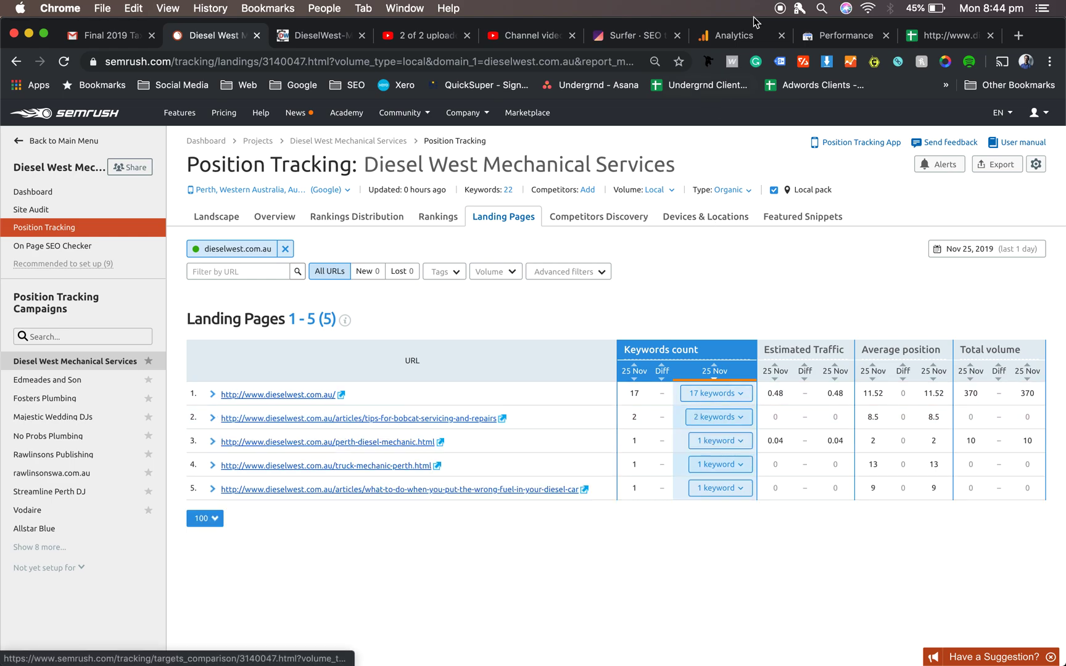
pyautogui.scroll(-1, 598, 222)
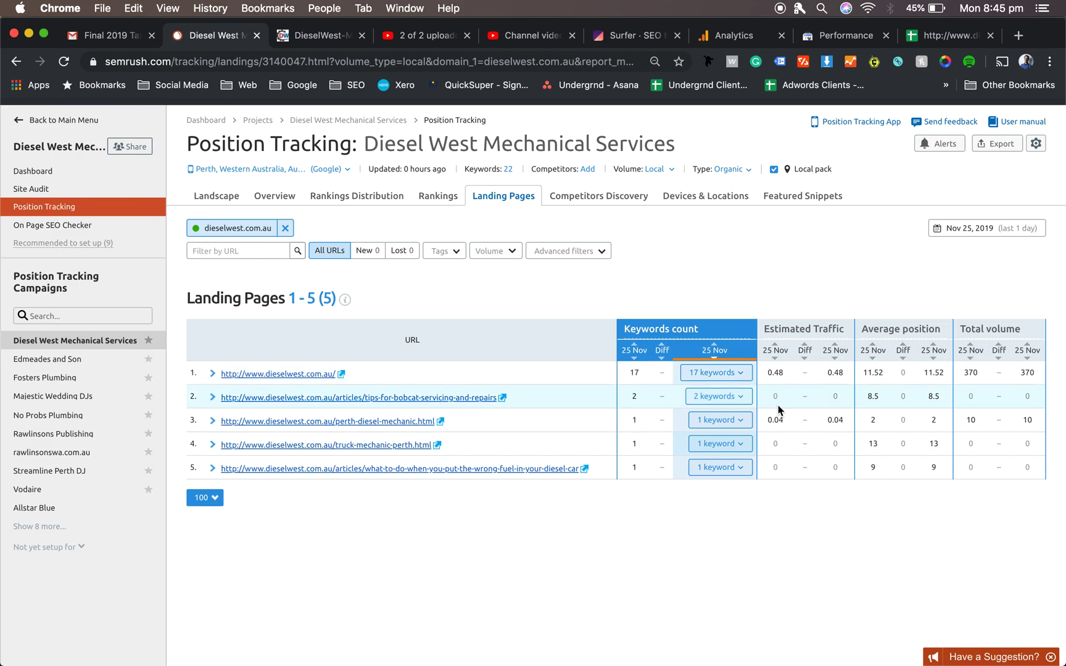
pyautogui.scroll(2, 778, 404)
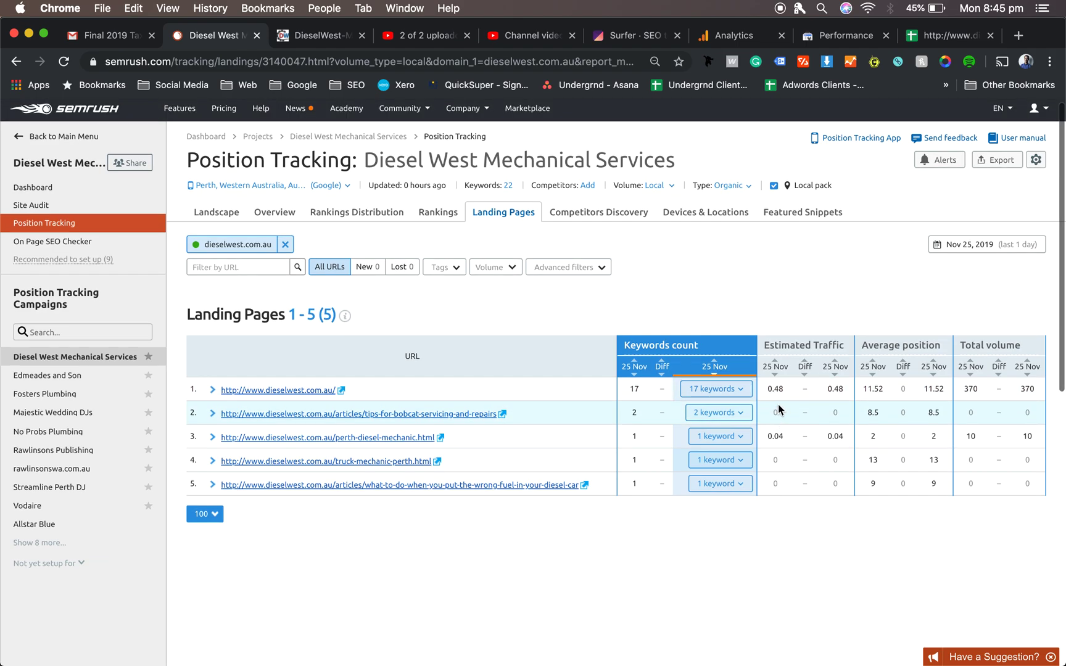
pyautogui.click(594, 213)
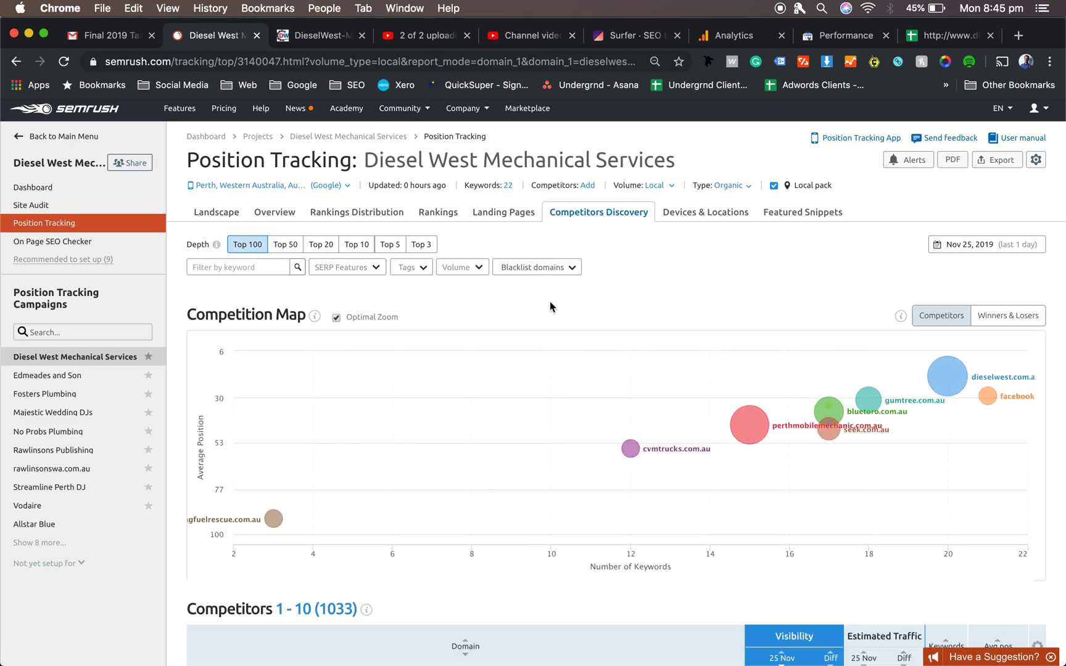
# Inspect the rival domains on the Competition Map and scroll down to the competitor list
pyautogui.moveTo(928, 387)
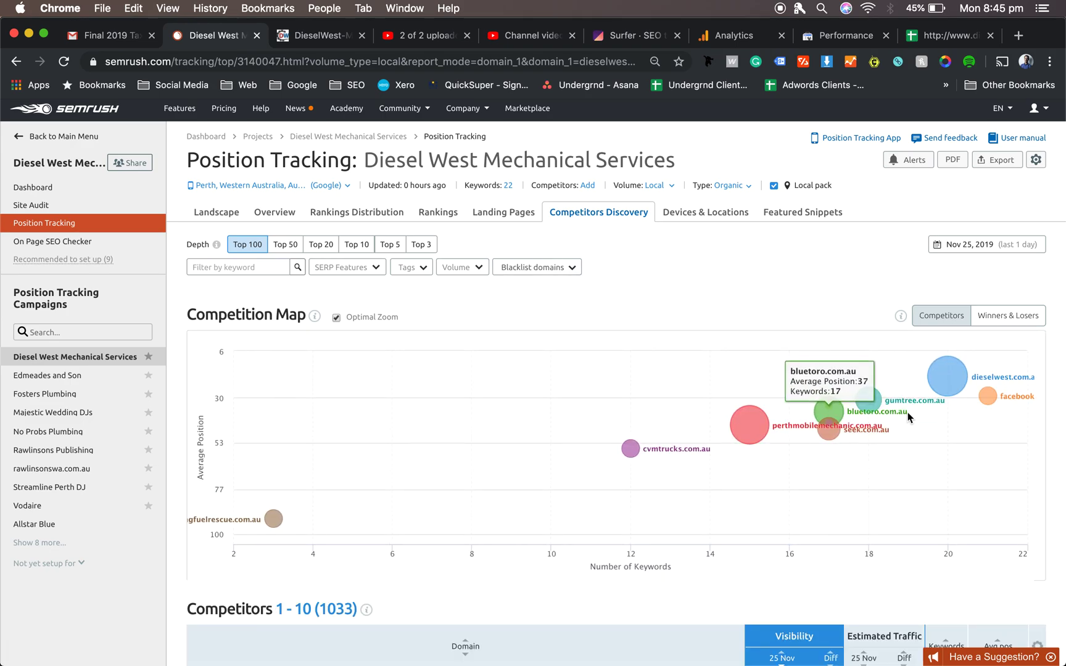
pyautogui.scroll(-2, 908, 417)
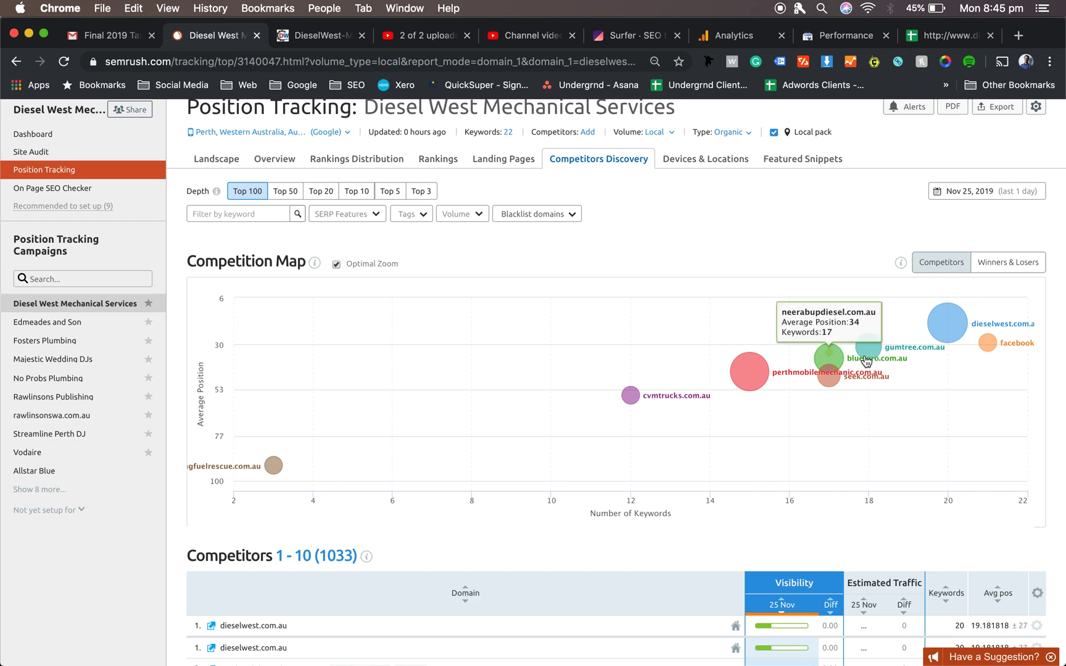
pyautogui.moveTo(781, 378)
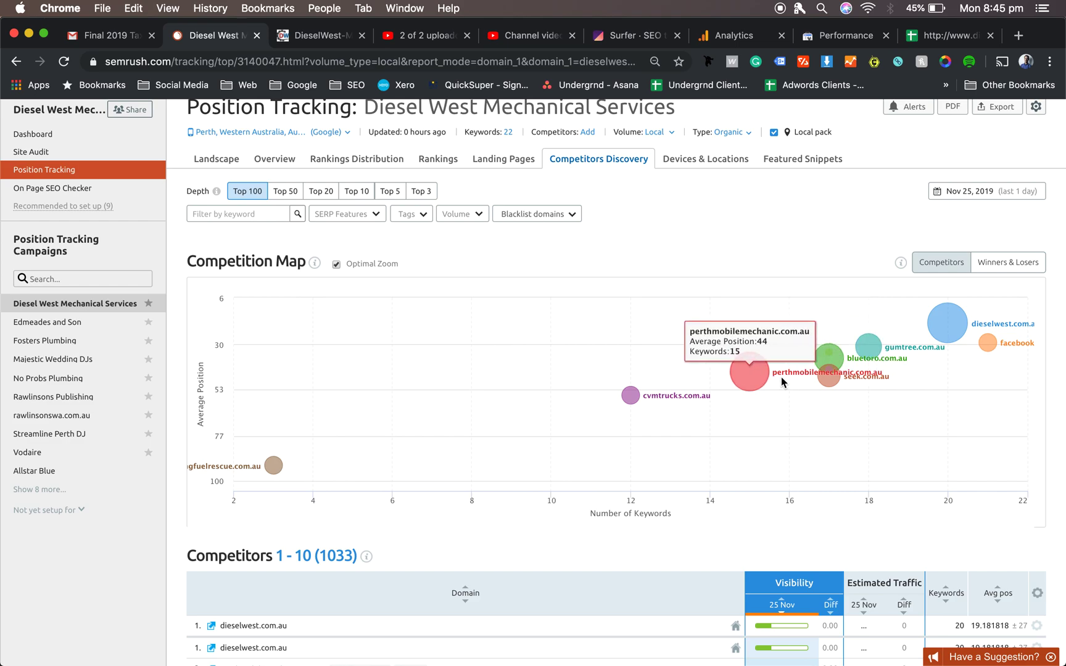
pyautogui.moveTo(894, 353)
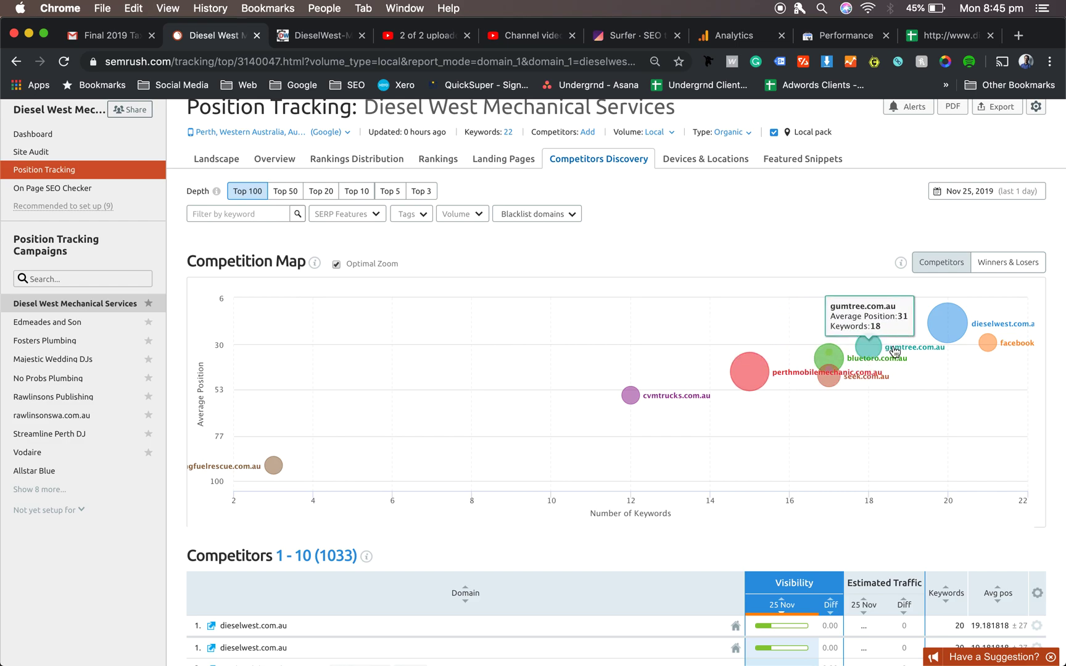
pyautogui.moveTo(1008, 349)
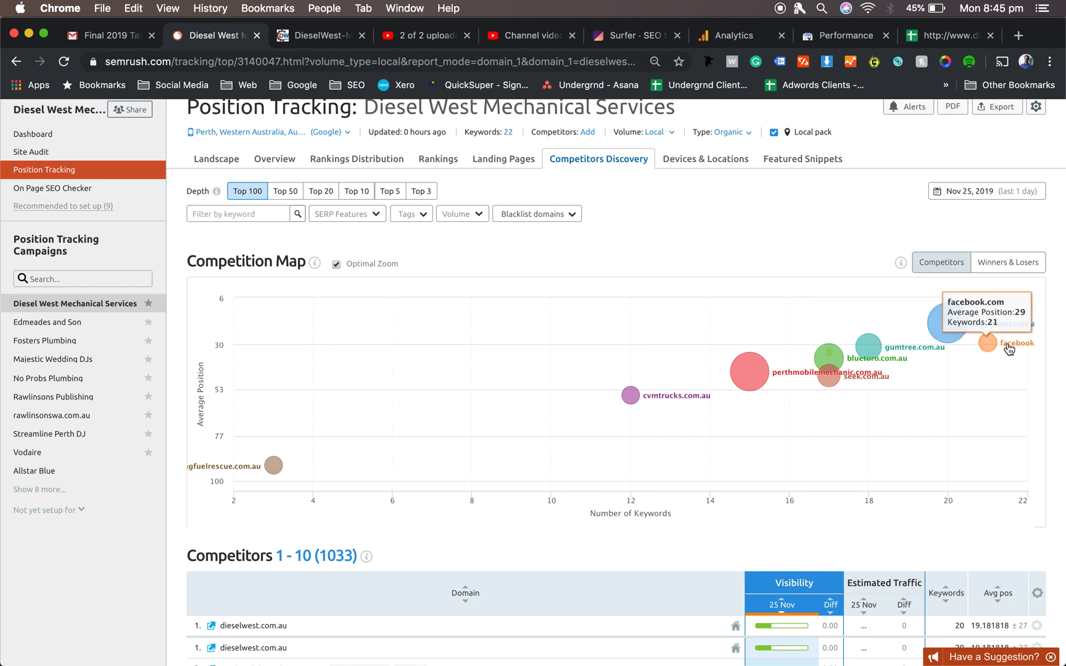
pyautogui.scroll(-5, 768, 302)
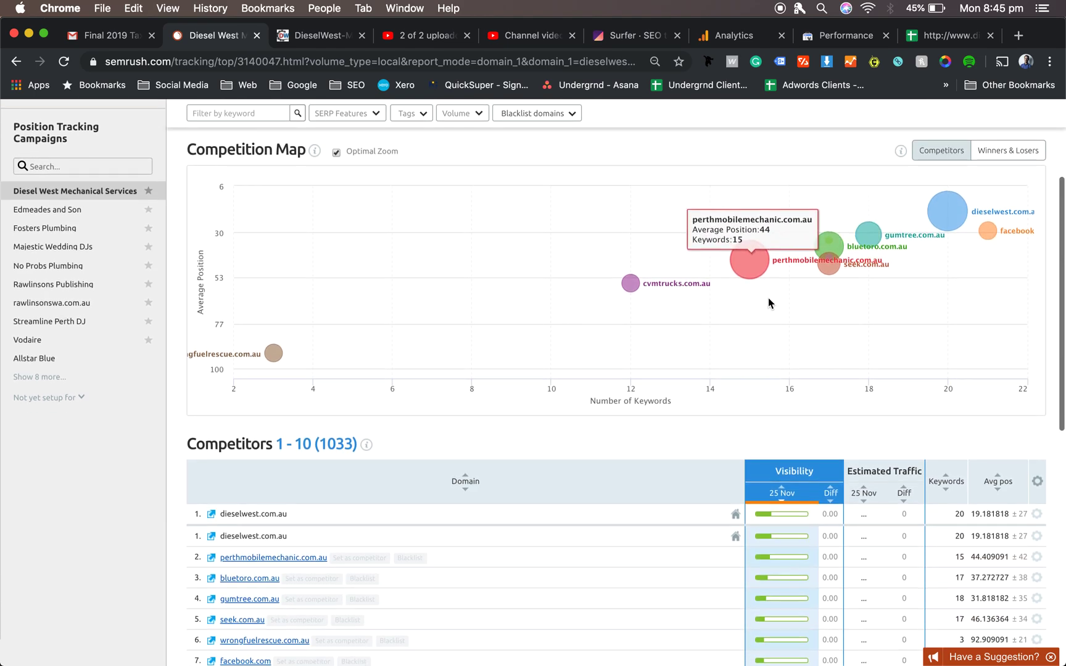
pyautogui.scroll(-3, 768, 297)
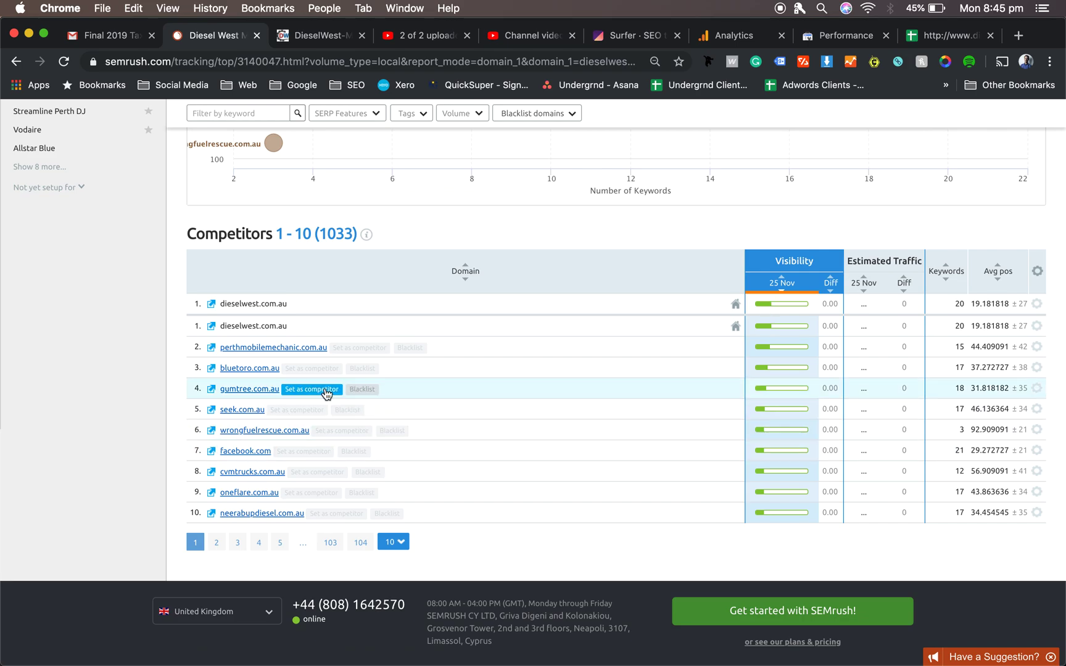
# Blacklist seek.com.au and oneflare.com.au as competitors, then go to Devices & Locations
pyautogui.click(347, 410)
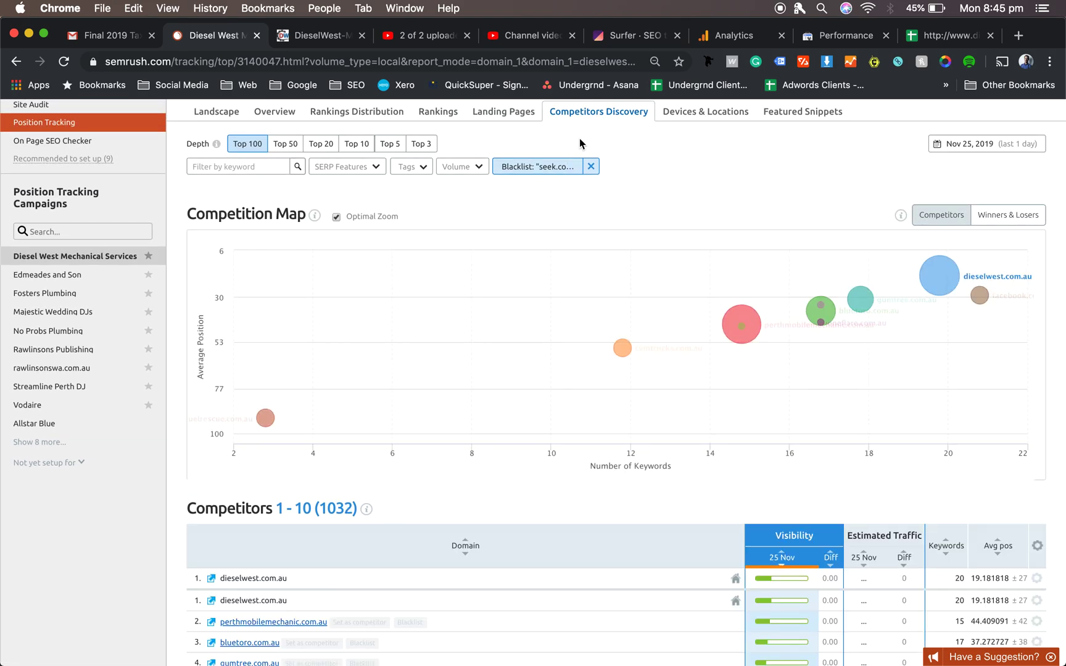
pyautogui.scroll(-15, 654, 306)
pyautogui.scroll(1, 308, 294)
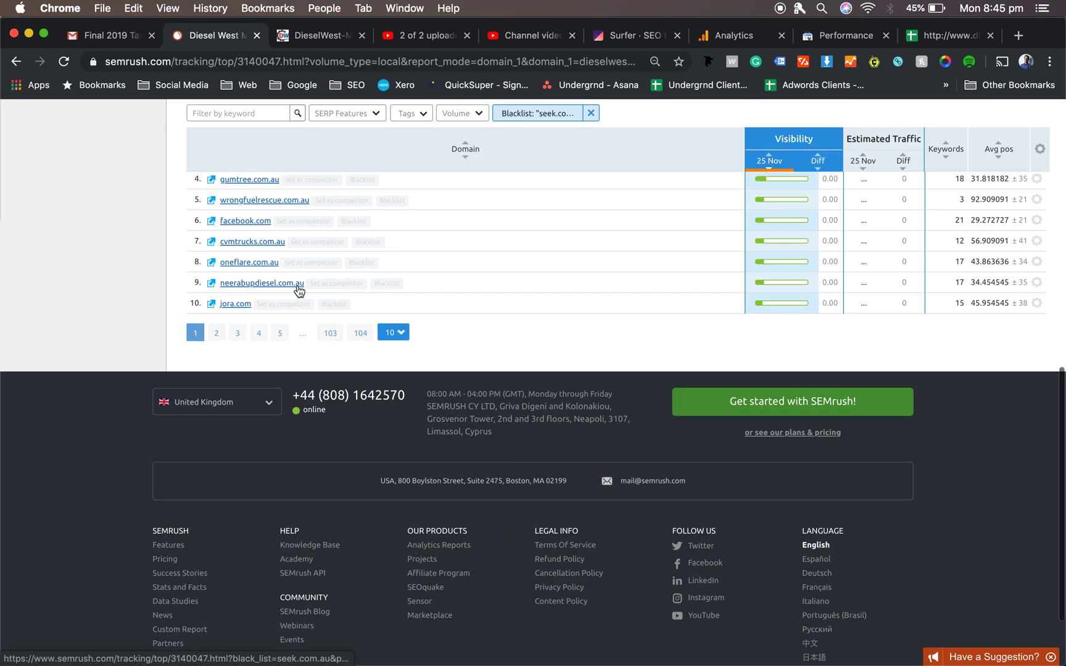
pyautogui.click(361, 266)
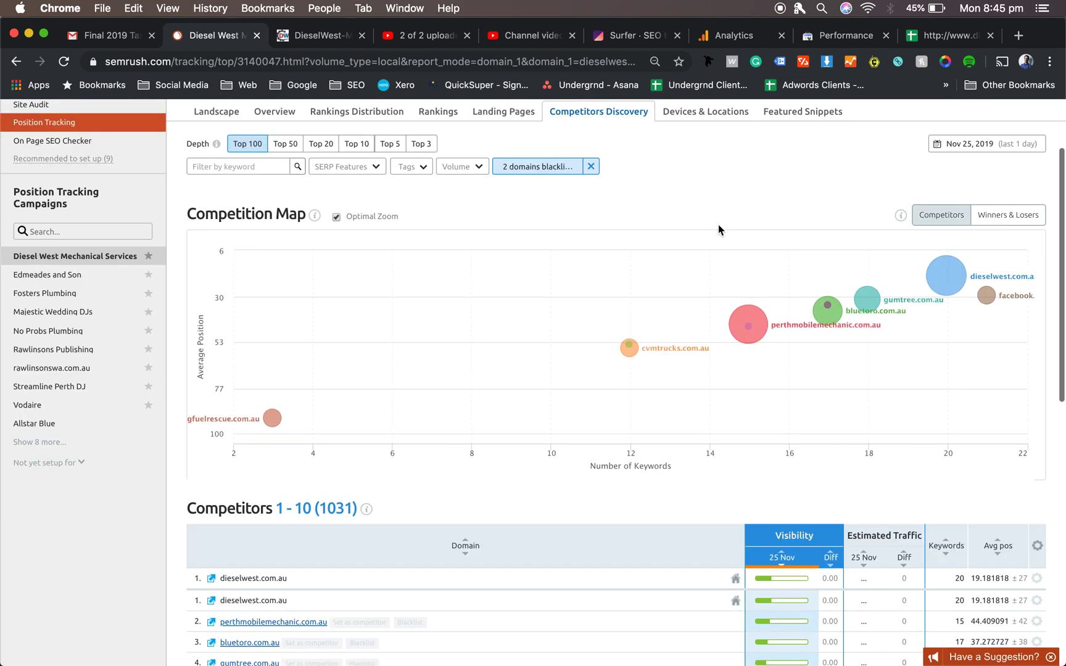
pyautogui.click(707, 111)
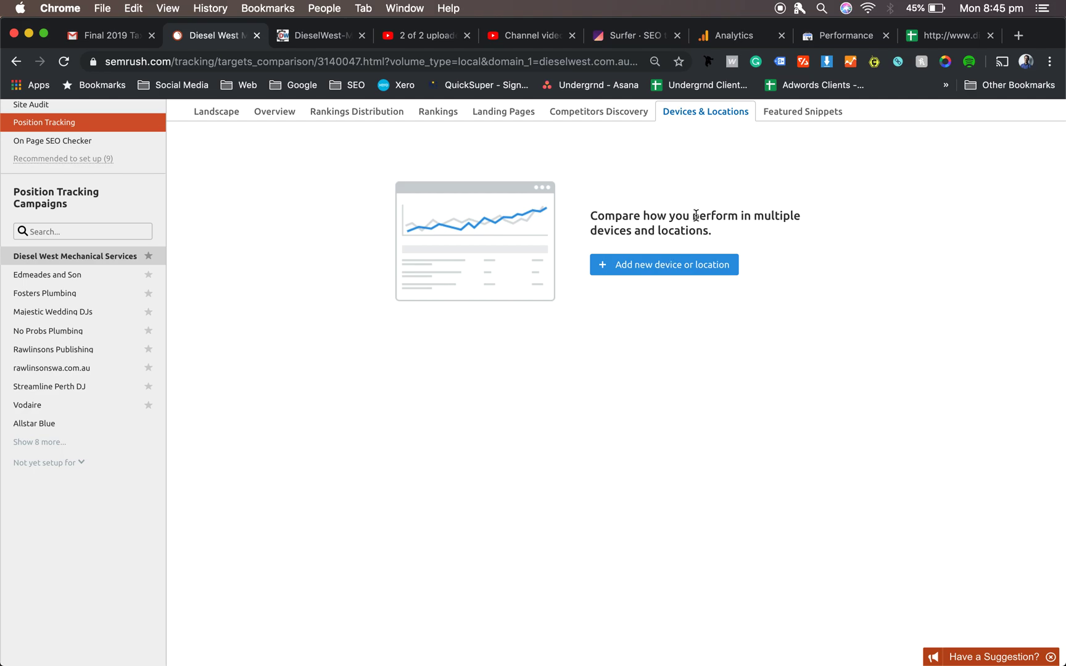
# Open the Featured Snippets report and confirm Diesel West has no featured-snippet keywords
pyautogui.scroll(3, 664, 265)
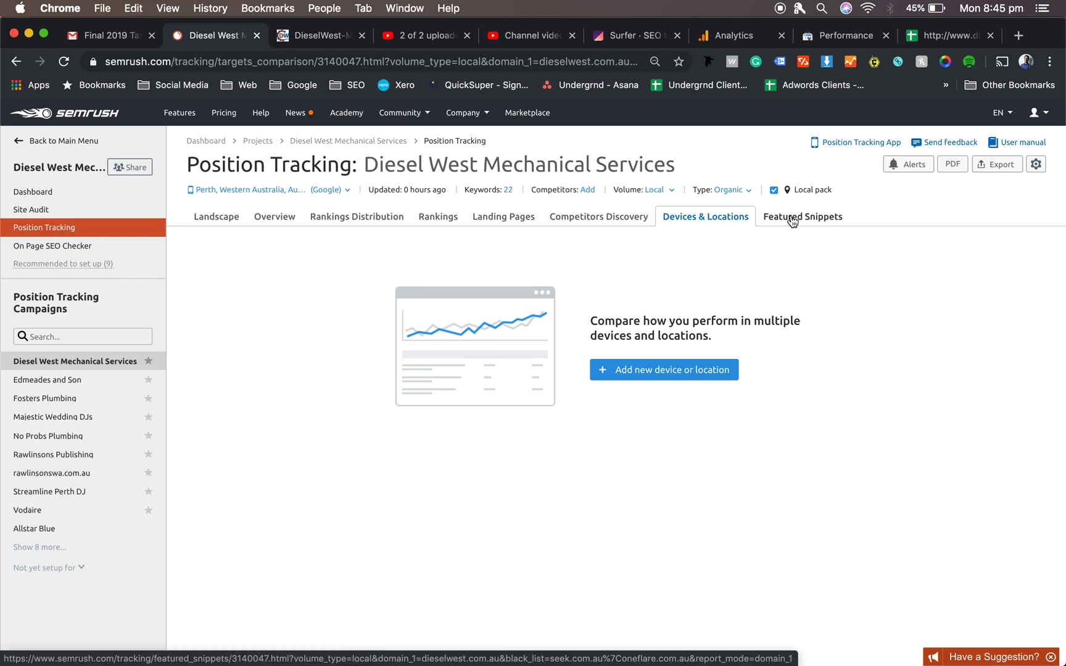
pyautogui.click(792, 219)
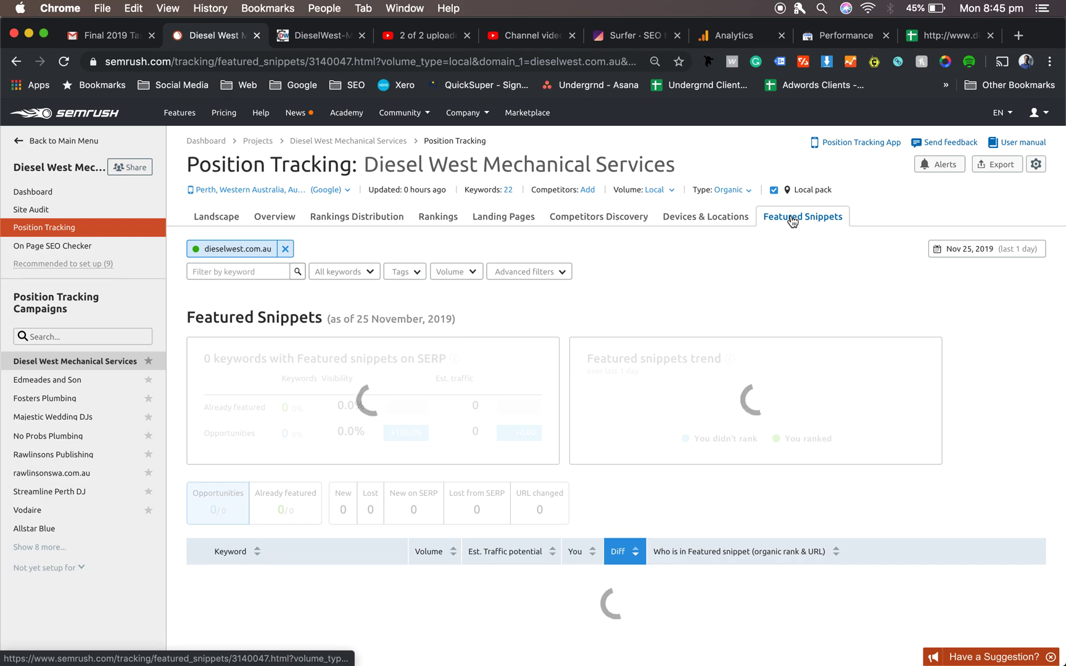
pyautogui.scroll(-2, 466, 321)
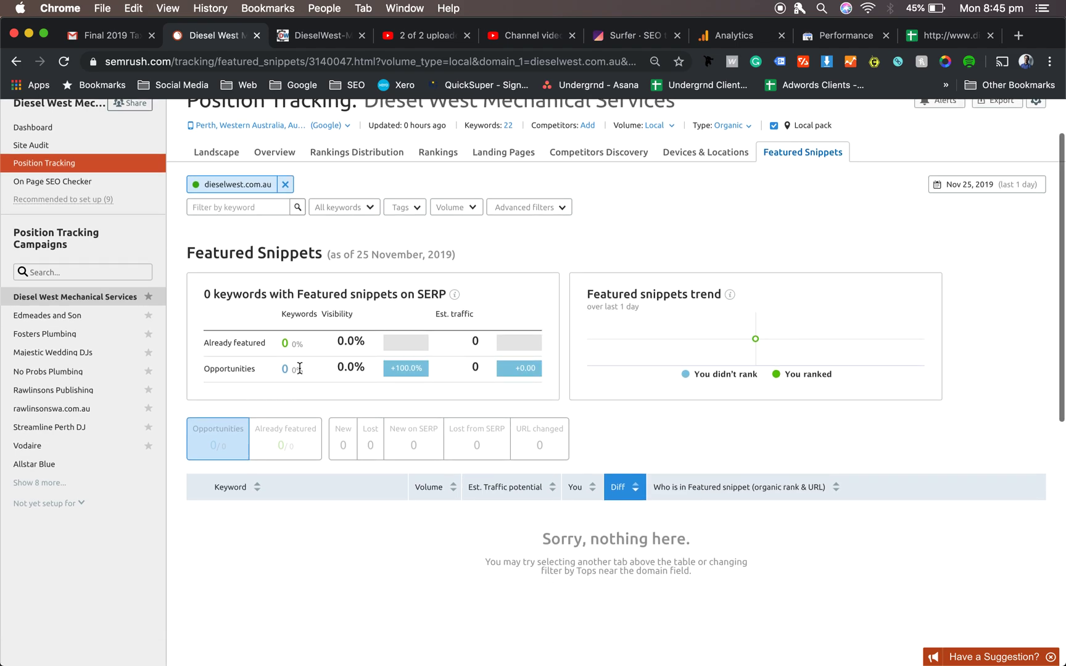
pyautogui.scroll(2, 338, 342)
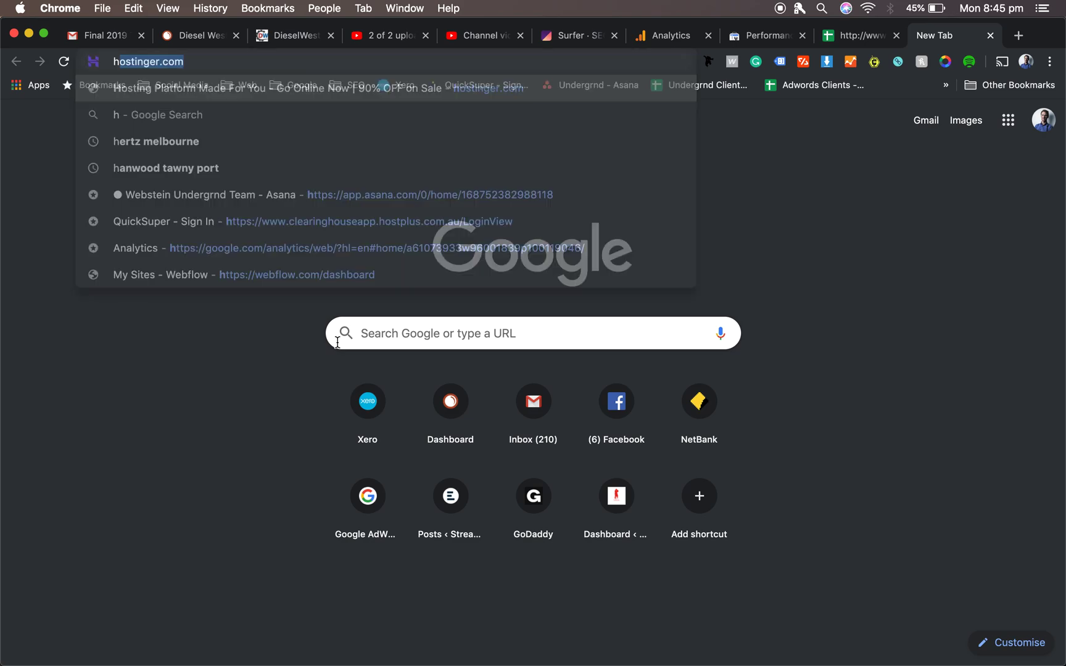
# Search Google for 'how to bake a cake' and scroll the results
pyautogui.write('ke a ca')
pyautogui.press('Return')
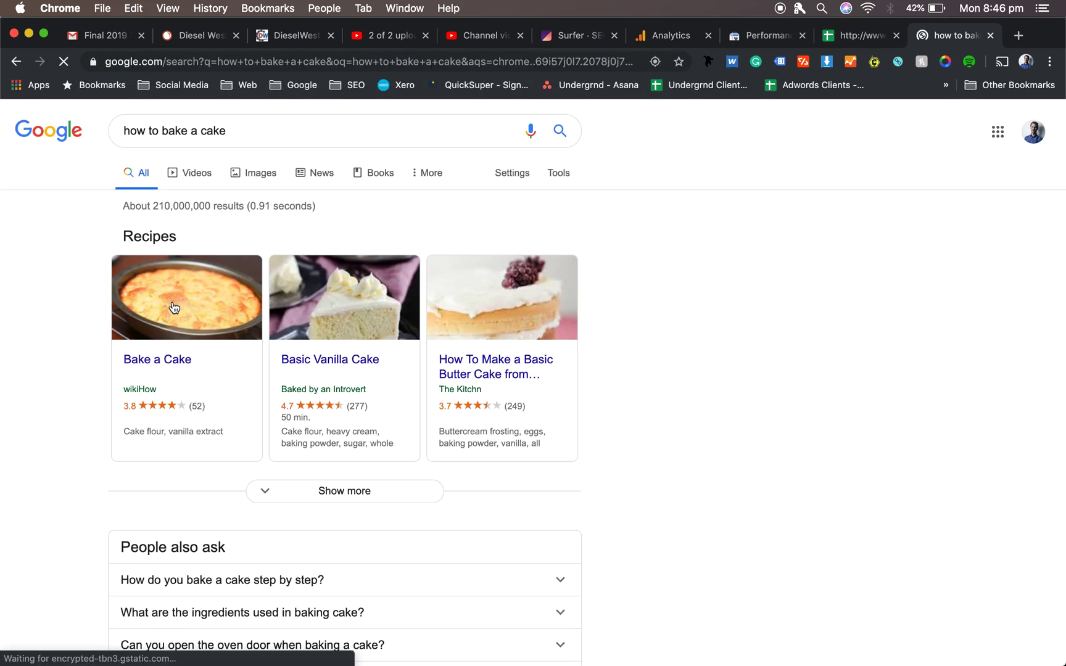
pyautogui.scroll(-1, 469, 438)
pyautogui.scroll(-6, 469, 438)
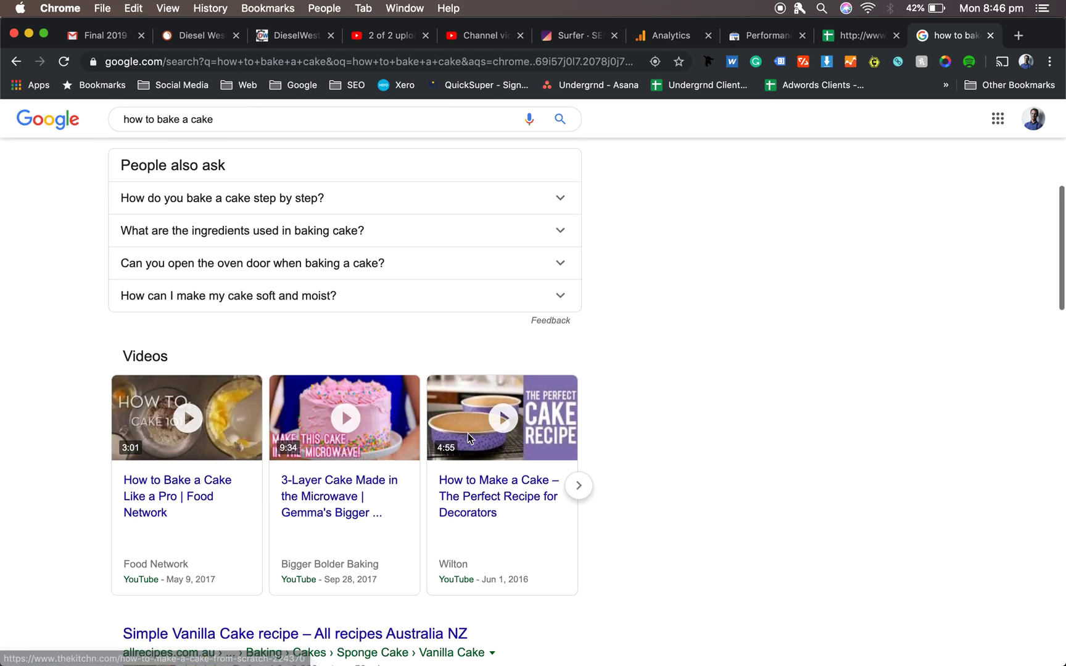
pyautogui.scroll(2, 297, 300)
# Expand the step-by-step baking answer, then close the tab to return to SEMrush
pyautogui.click(302, 300)
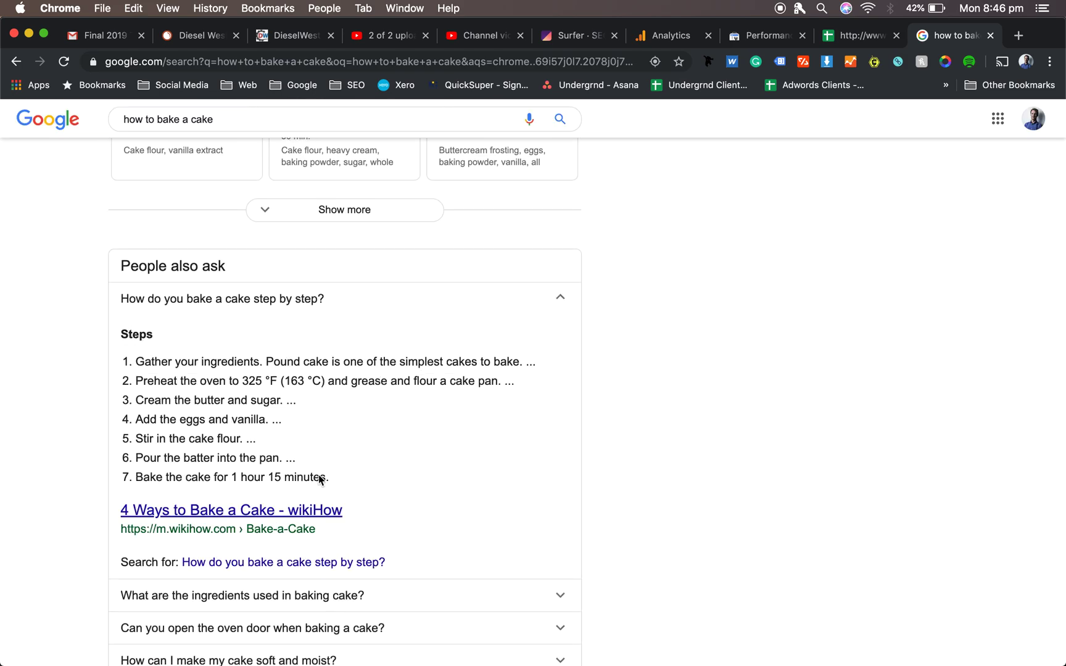
pyautogui.scroll(-12, 314, 456)
pyautogui.scroll(4, 313, 459)
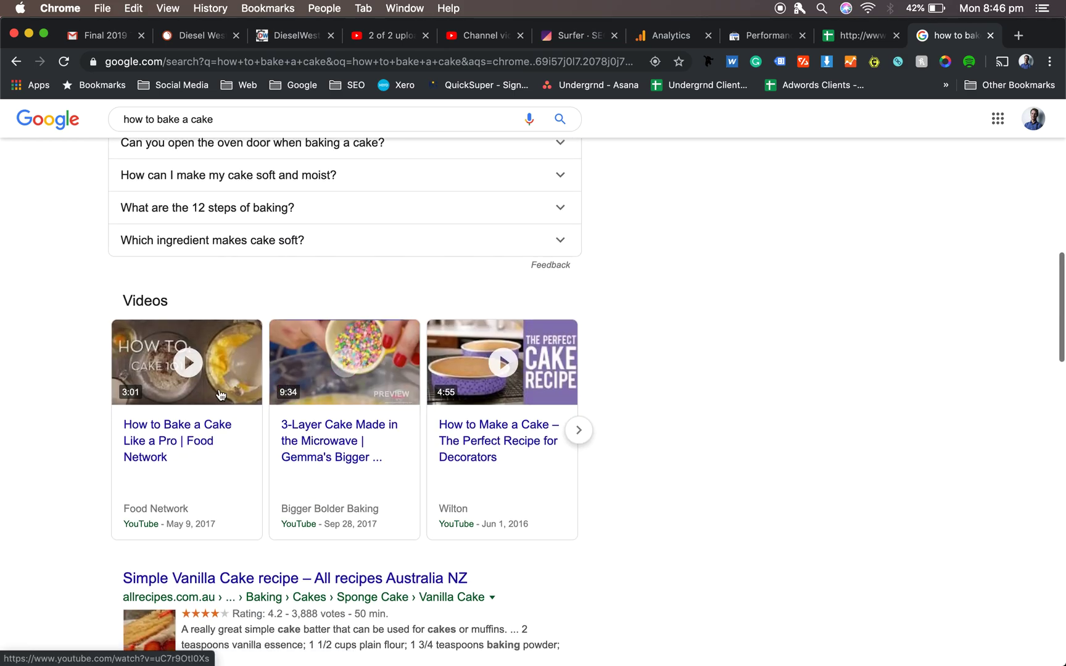
pyautogui.scroll(-8, 219, 459)
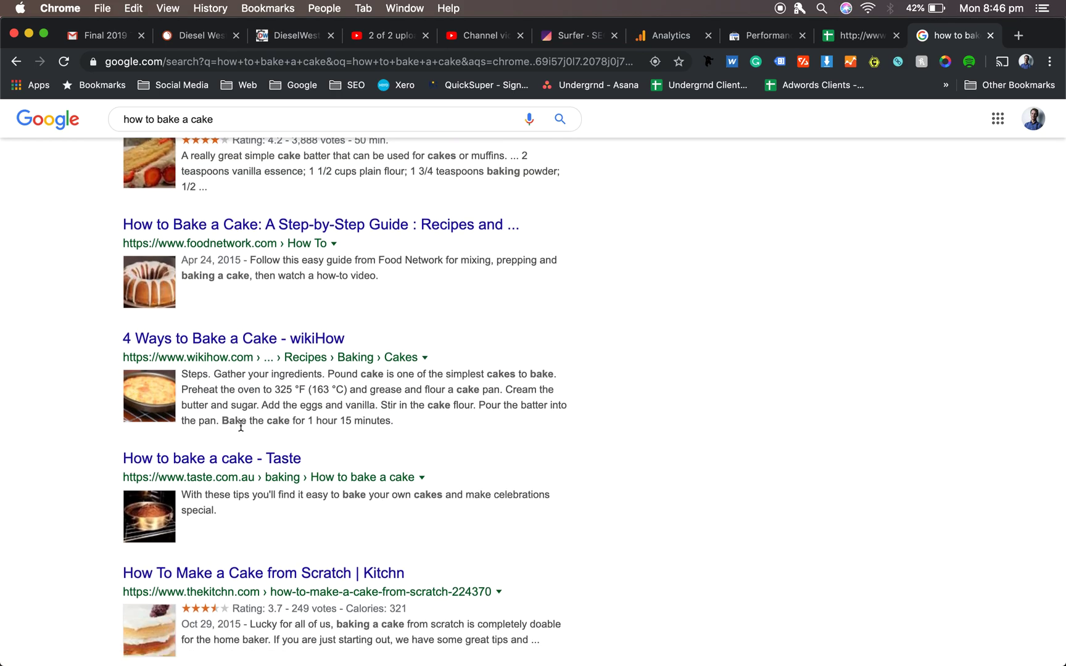
pyautogui.press('super+w')
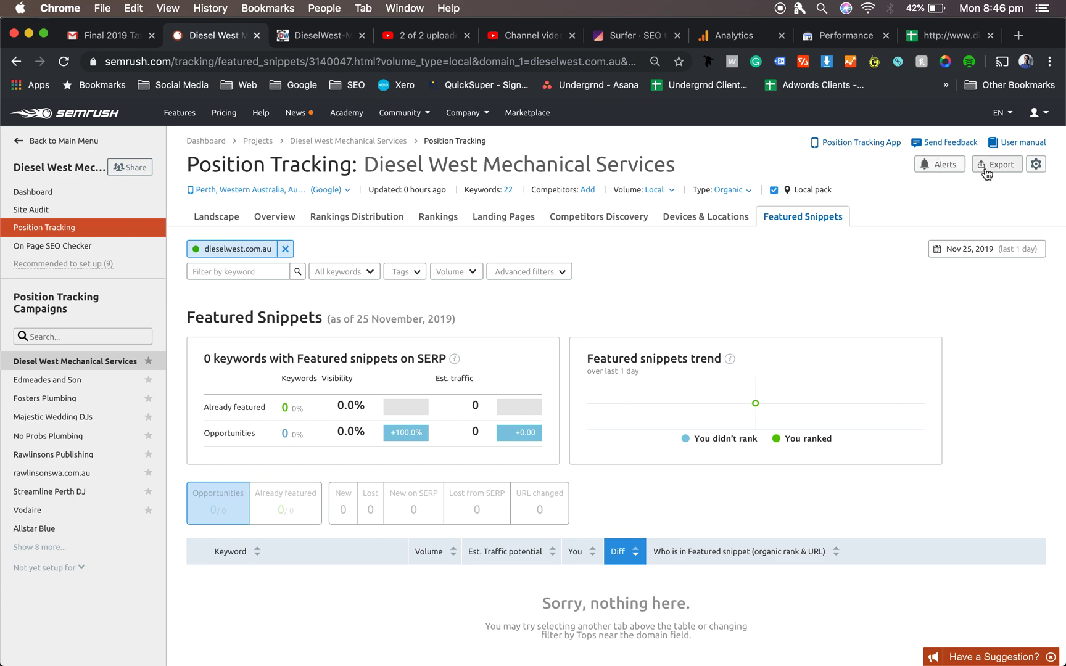
pyautogui.click(260, 193)
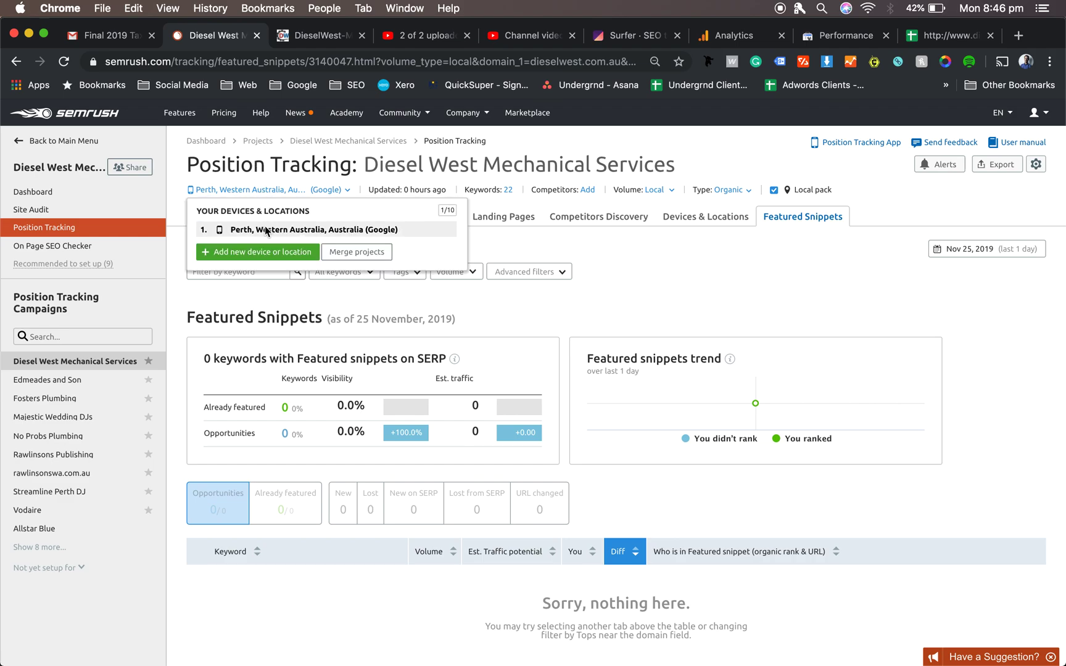
pyautogui.click(700, 248)
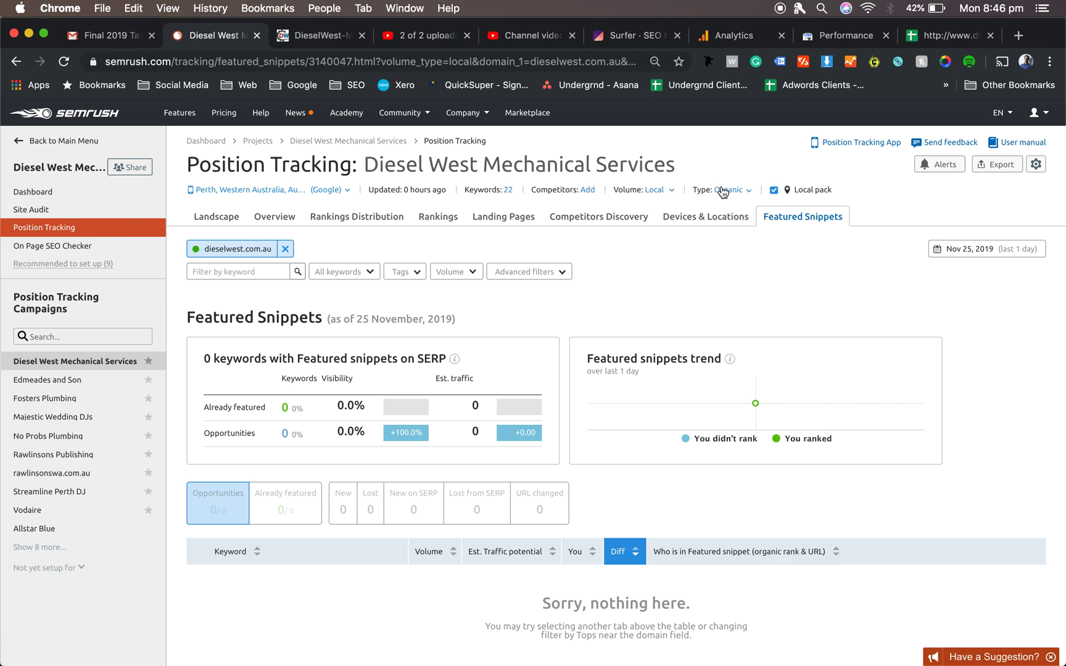
pyautogui.scroll(-1, 469, 230)
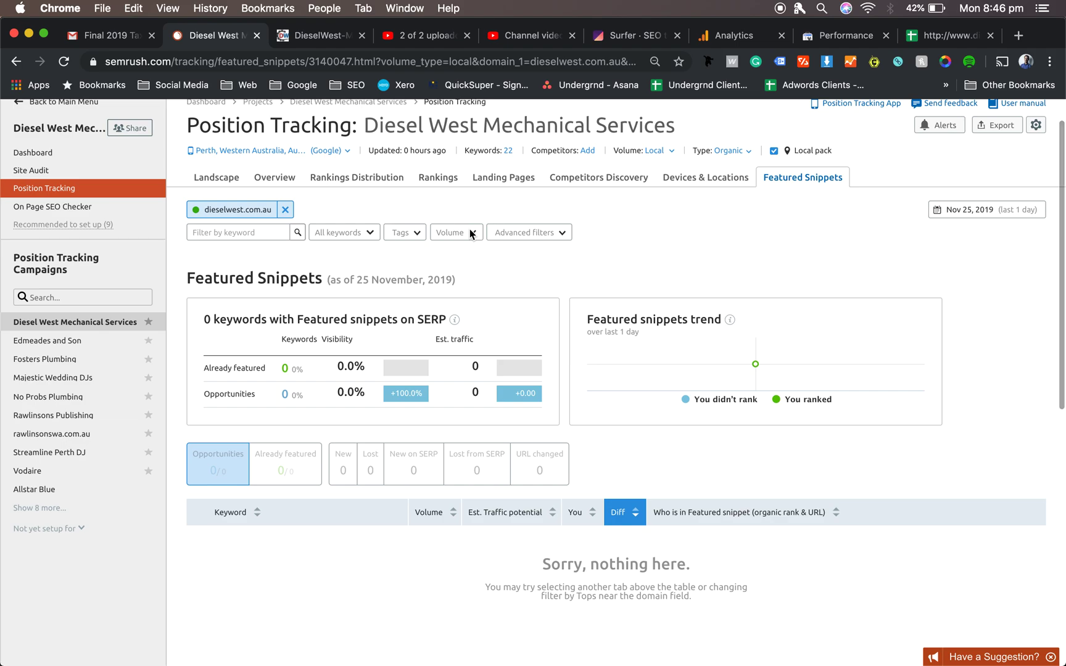